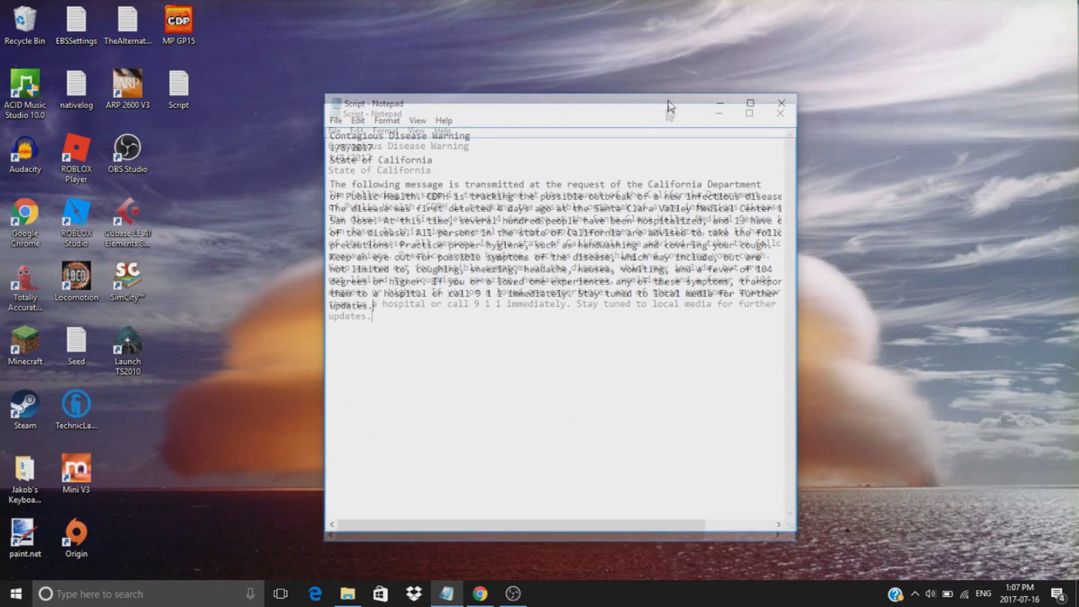
Move the Notepad script window into the top-left corner of the screen.
{"action": "left_click_drag", "start_coordinate": [669, 107], "coordinate": [679, 92]}
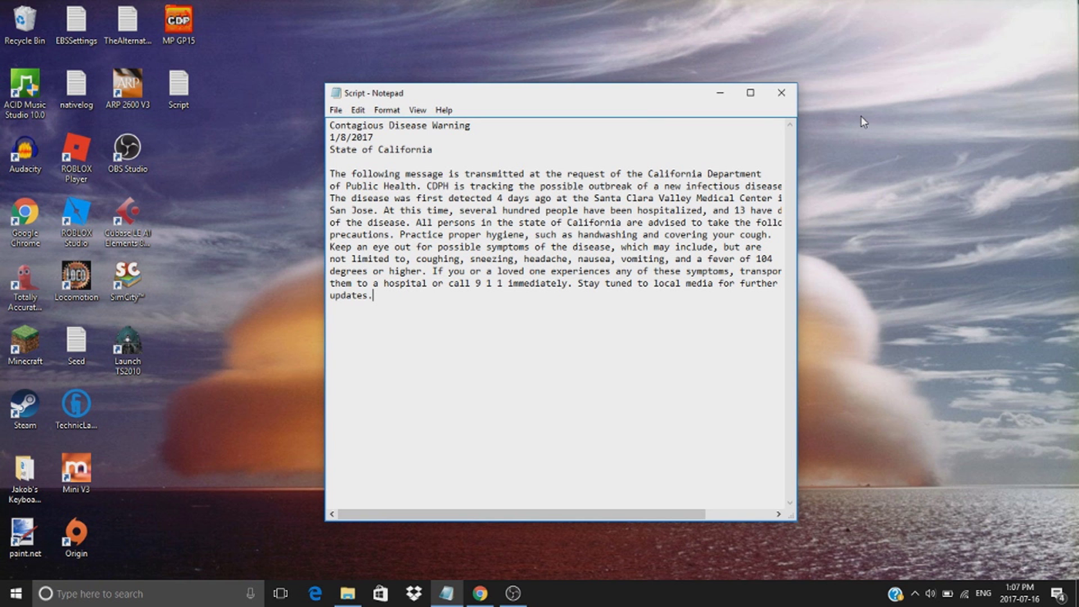
{"action": "left_click_drag", "start_coordinate": [573, 98], "coordinate": [256, 21]}
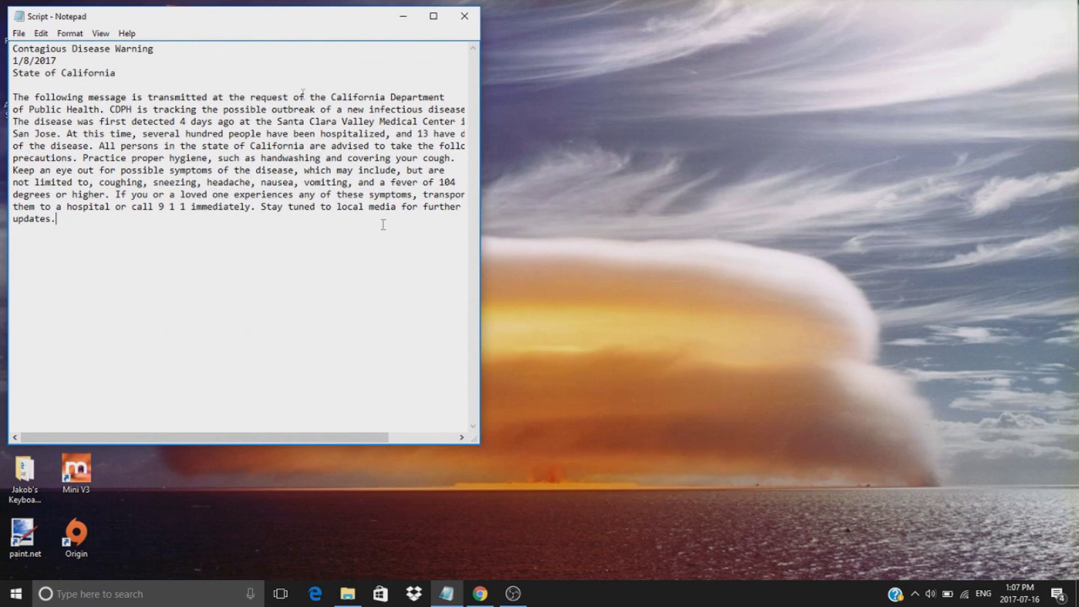
In Chrome, go to the Convert Text to Speech bookmark and launch the Demo SitePal Editor.
{"action": "left_click", "coordinate": [479, 593]}
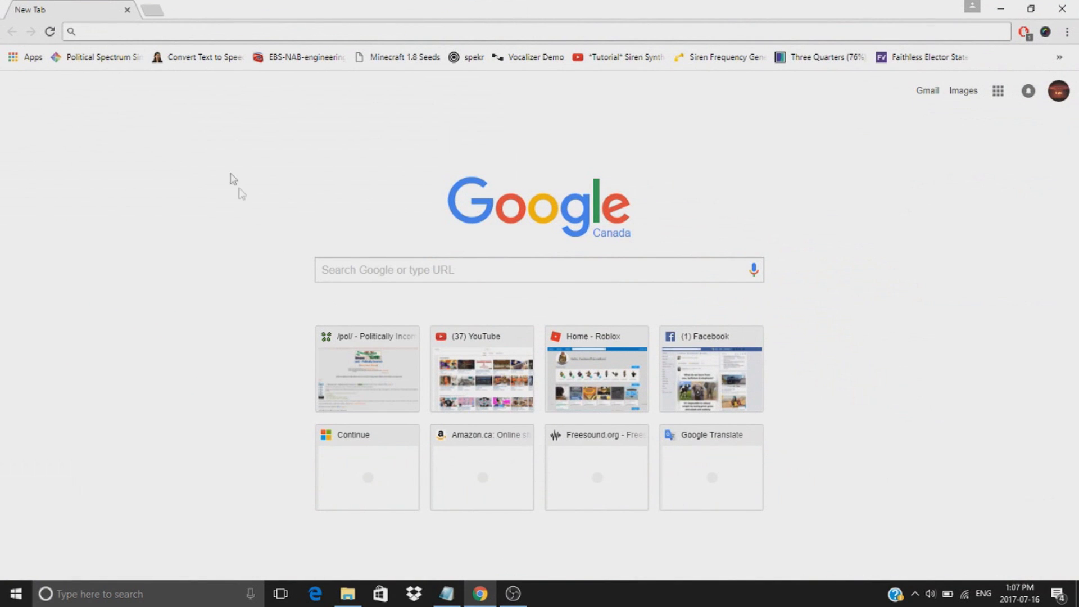
{"action": "left_click", "coordinate": [180, 57]}
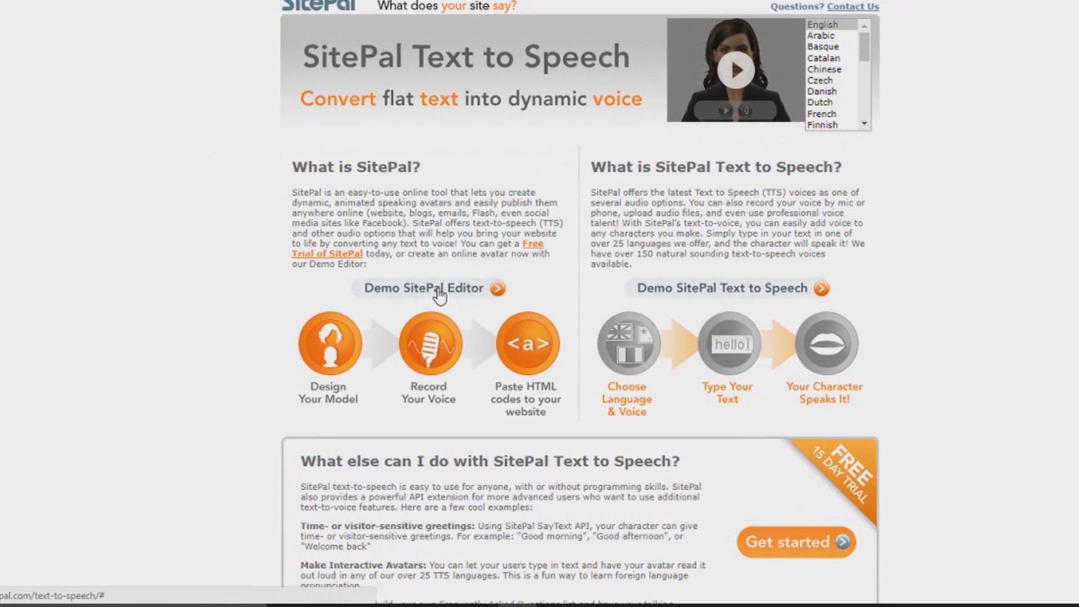
{"action": "left_click", "coordinate": [433, 297]}
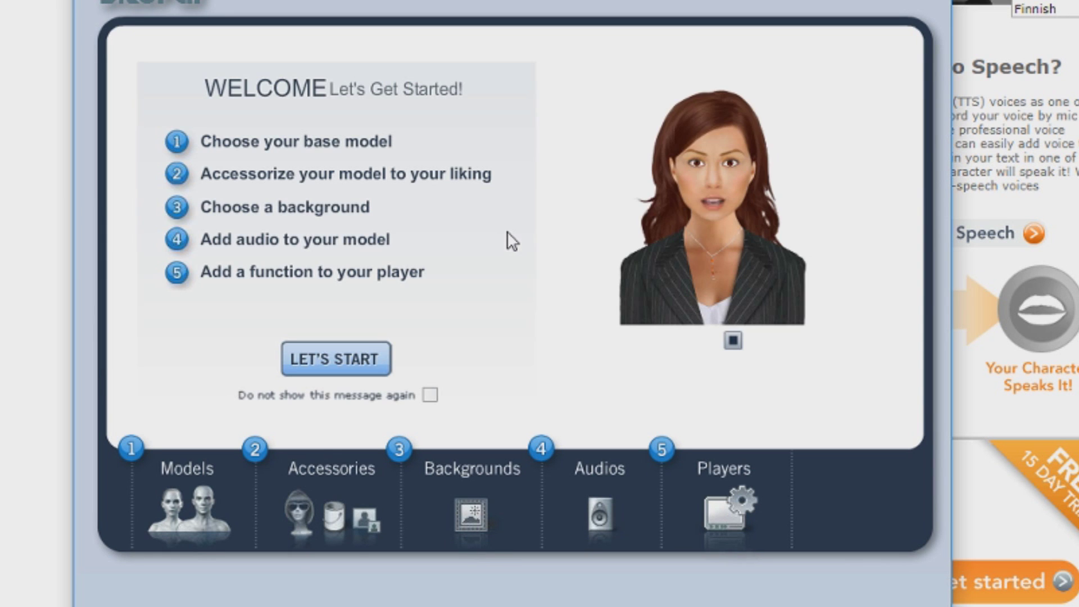
Pick Tom from the 3D Photoface gallery as the avatar and continue to Audios.
{"action": "left_click", "coordinate": [204, 508]}
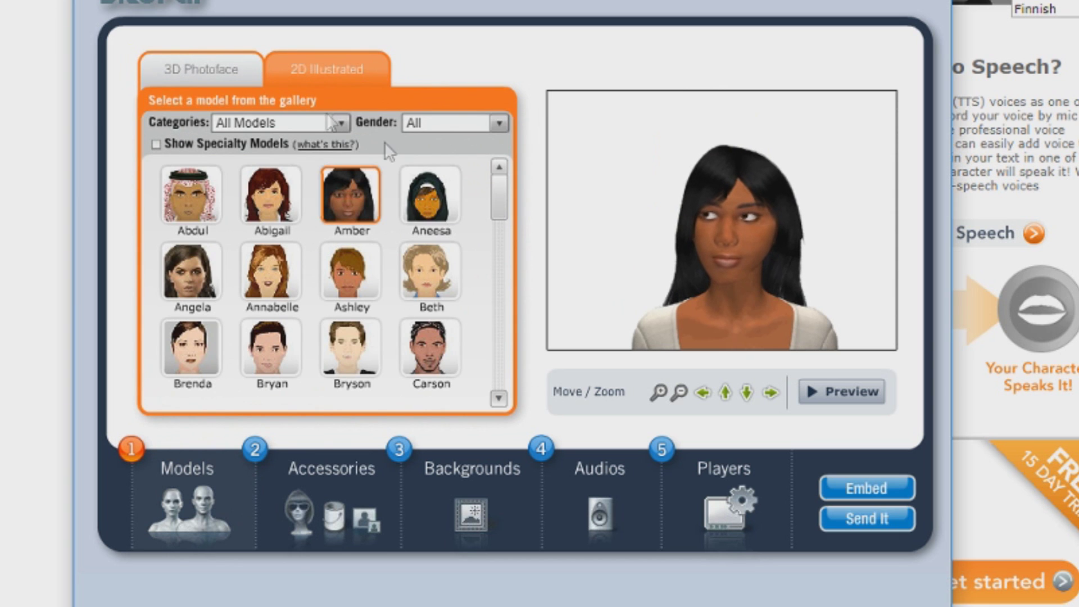
{"action": "left_click", "coordinate": [174, 69]}
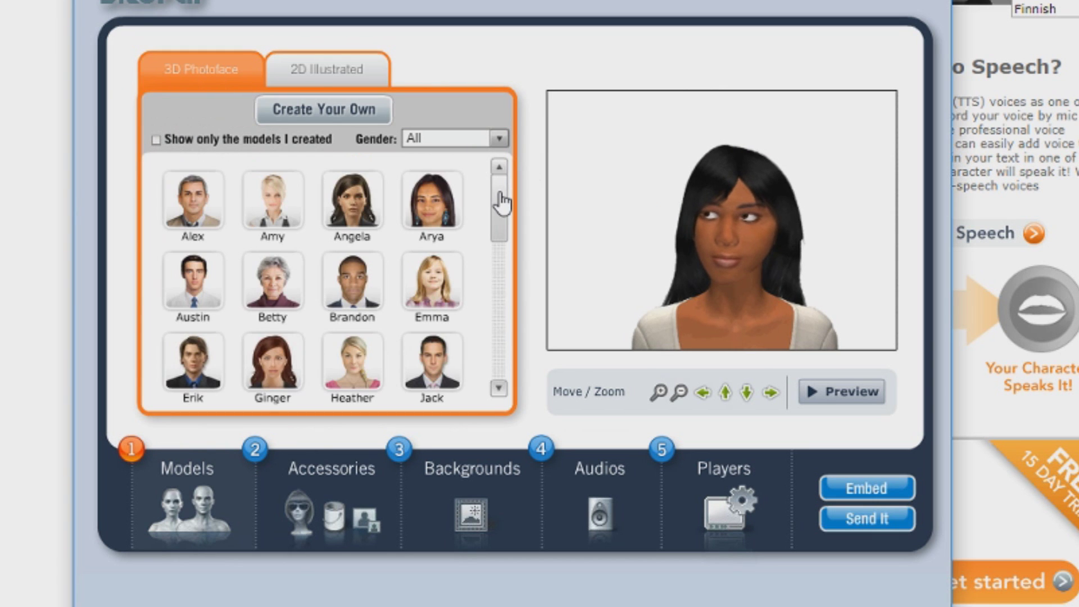
{"action": "left_click_drag", "start_coordinate": [501, 197], "coordinate": [520, 351]}
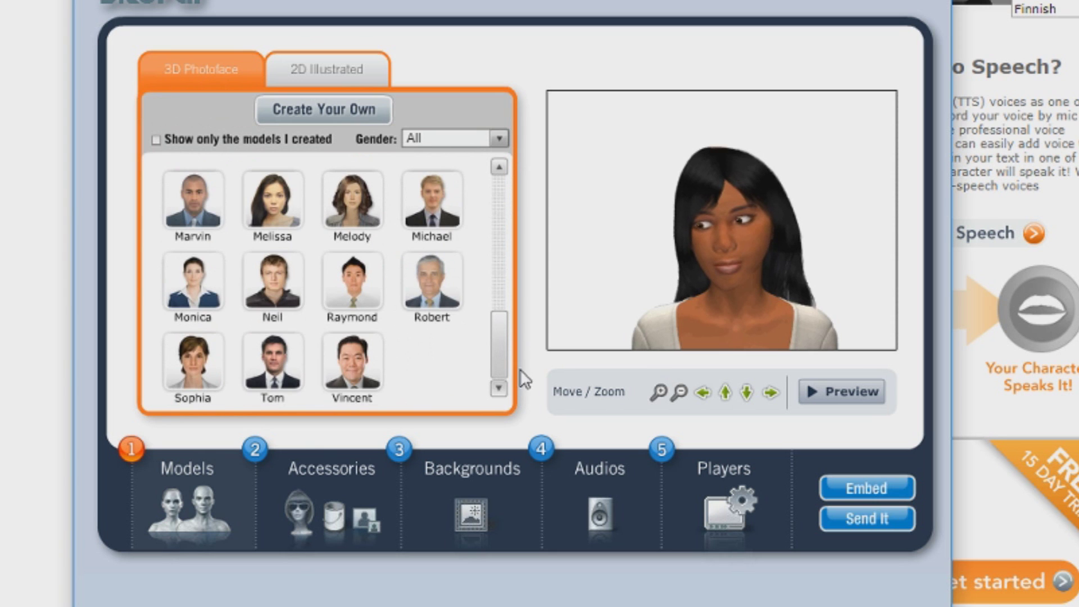
{"action": "left_click", "coordinate": [292, 386]}
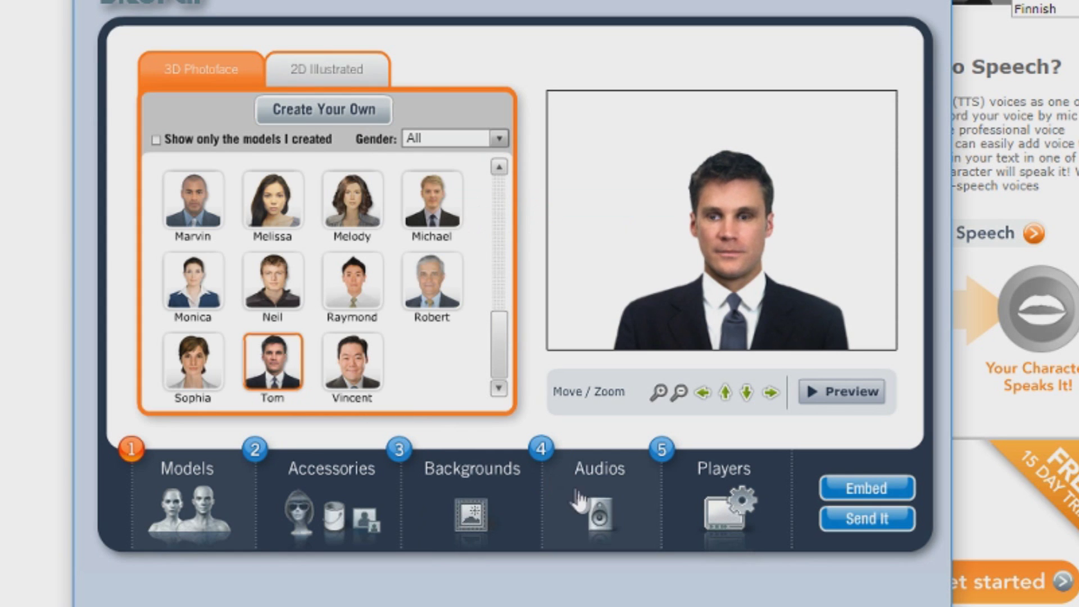
{"action": "left_click", "coordinate": [581, 490]}
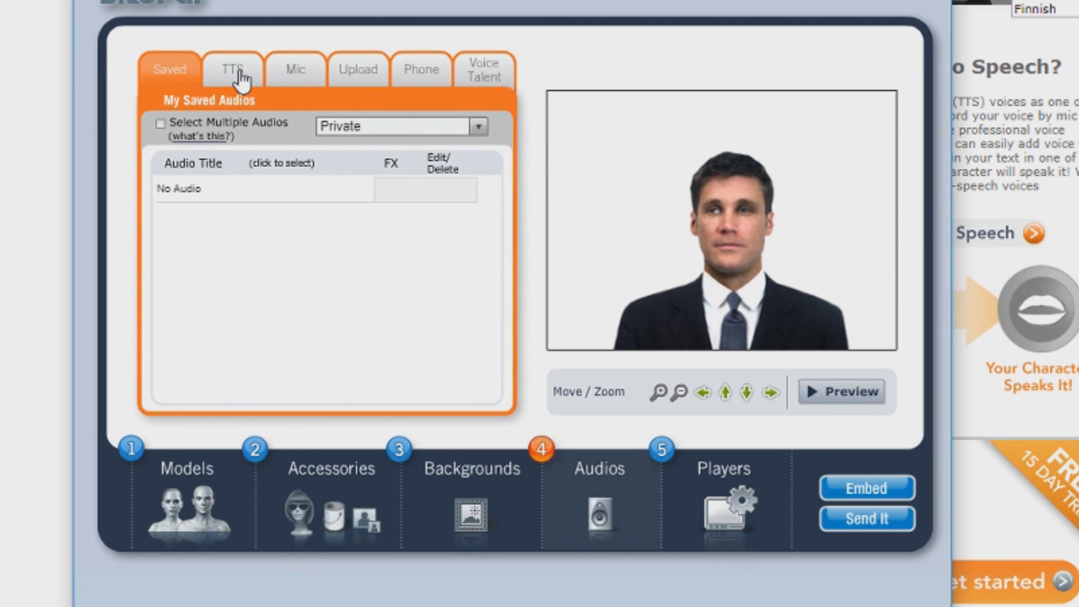
In the TTS tab, set Language to English and Voice to Tom (US).
{"action": "left_click", "coordinate": [239, 73]}
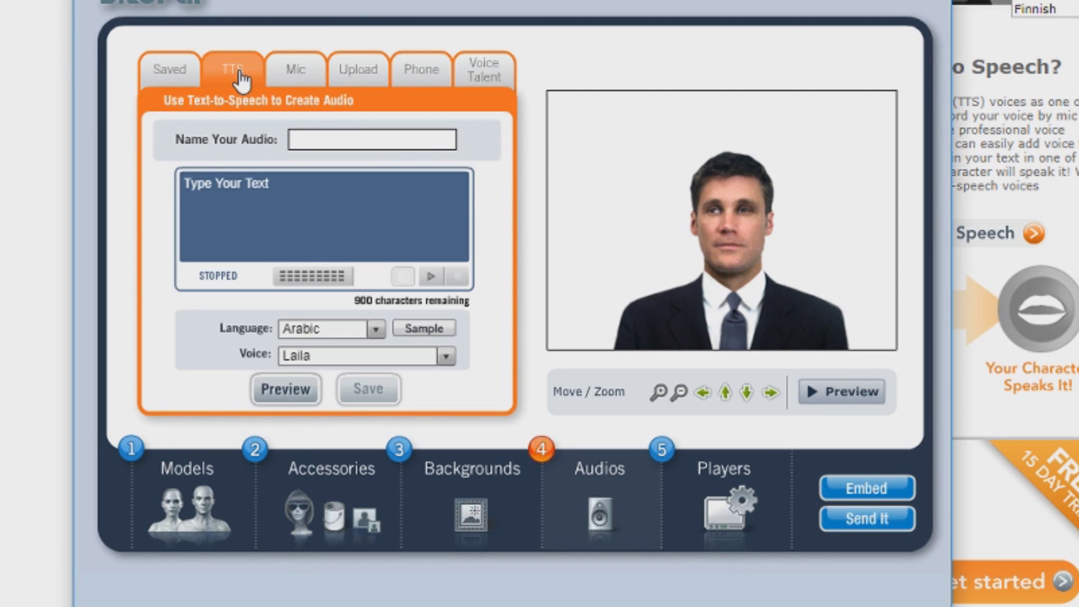
{"action": "left_click", "coordinate": [376, 330]}
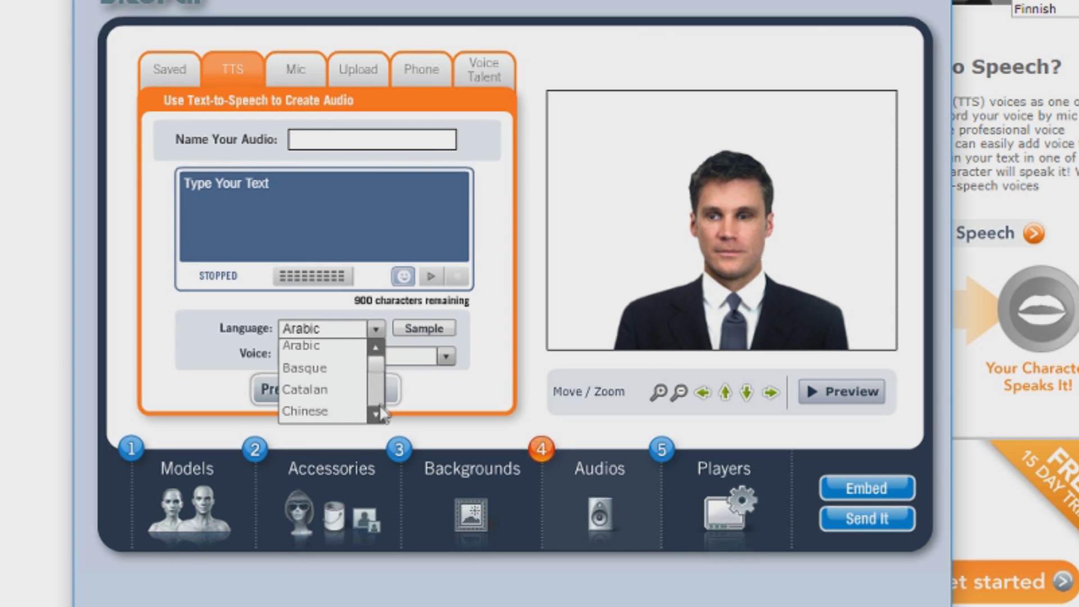
{"action": "scroll", "coordinate": [377, 413], "scroll_direction": "down", "scroll_amount": 6}
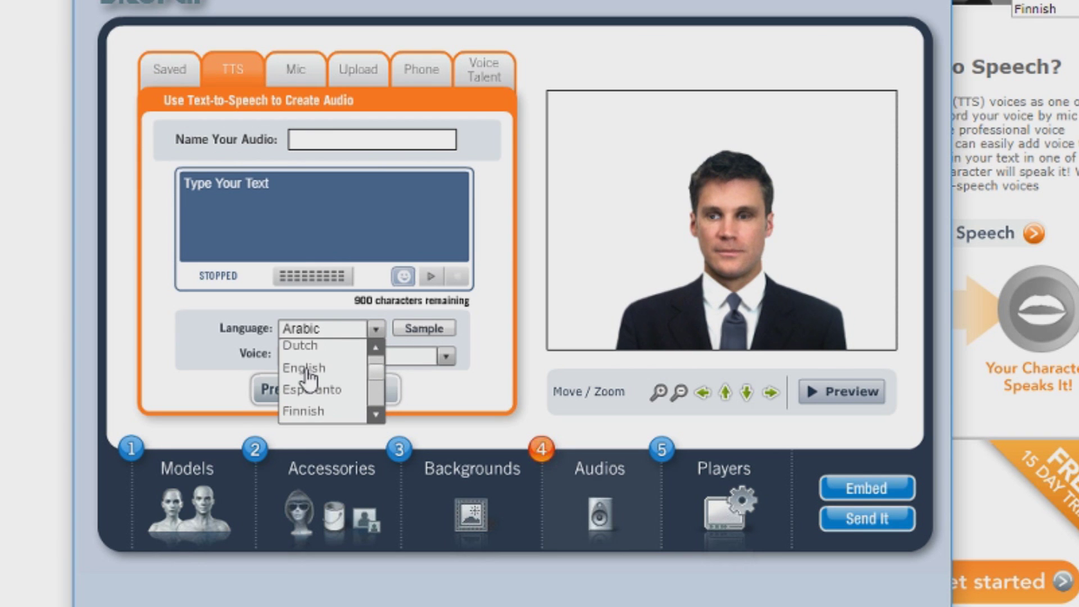
{"action": "left_click", "coordinate": [306, 368]}
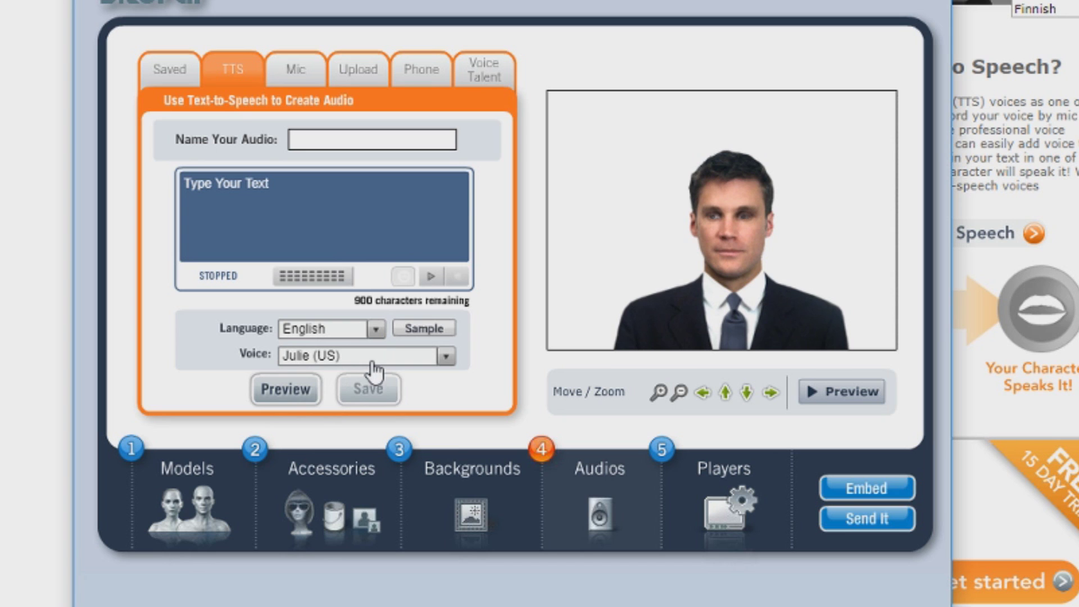
{"action": "left_click", "coordinate": [372, 365]}
{"action": "left_click", "coordinate": [446, 442]}
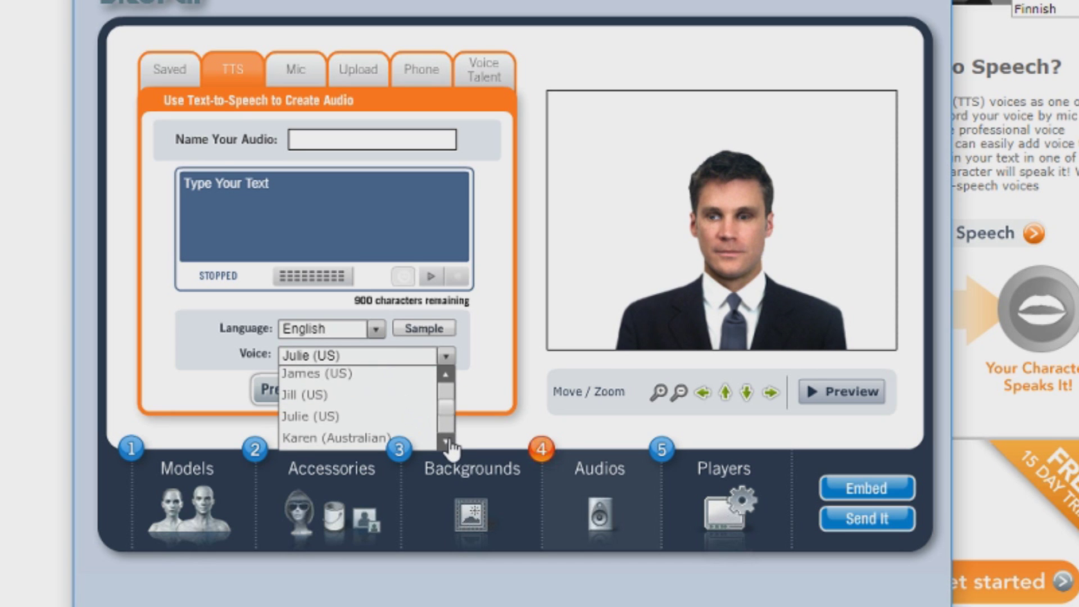
{"action": "scroll", "coordinate": [447, 442], "scroll_direction": "down", "scroll_amount": 11}
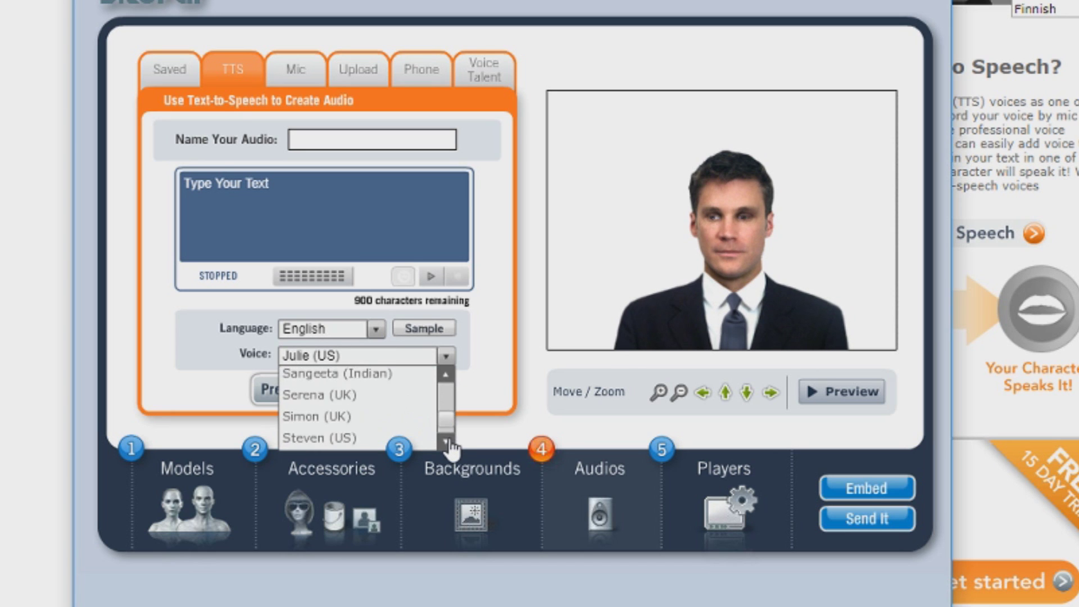
{"action": "scroll", "coordinate": [447, 442], "scroll_direction": "down", "scroll_amount": 2}
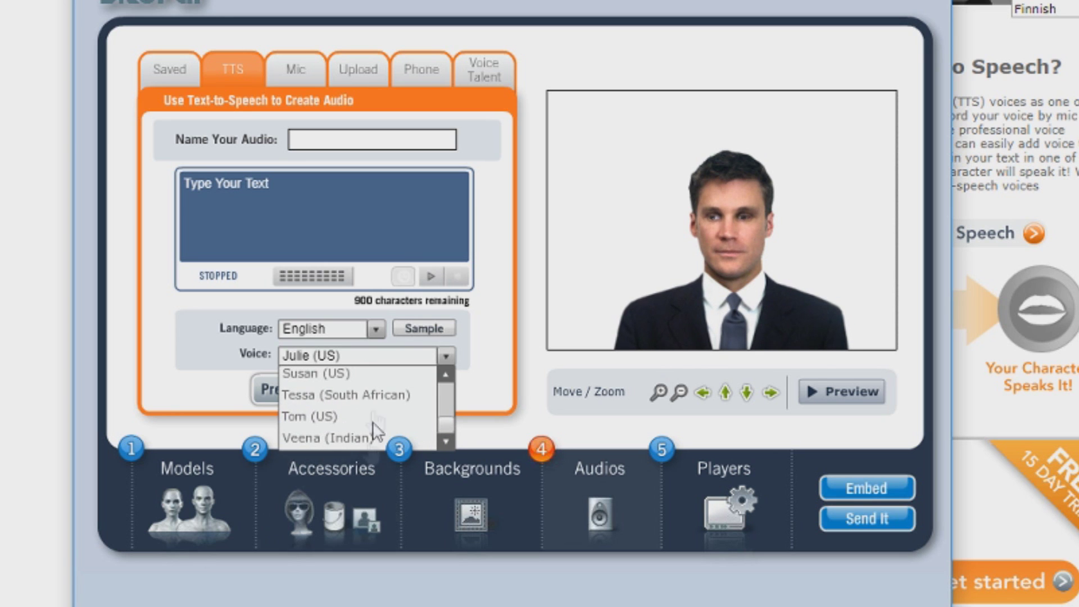
{"action": "left_click", "coordinate": [324, 419]}
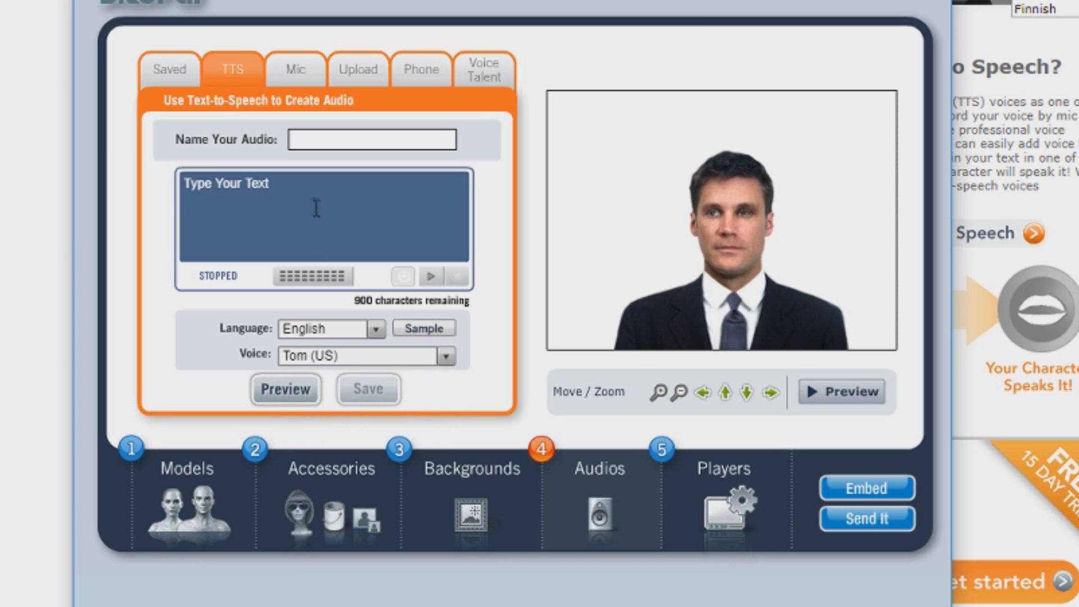
{"action": "left_click", "coordinate": [304, 194]}
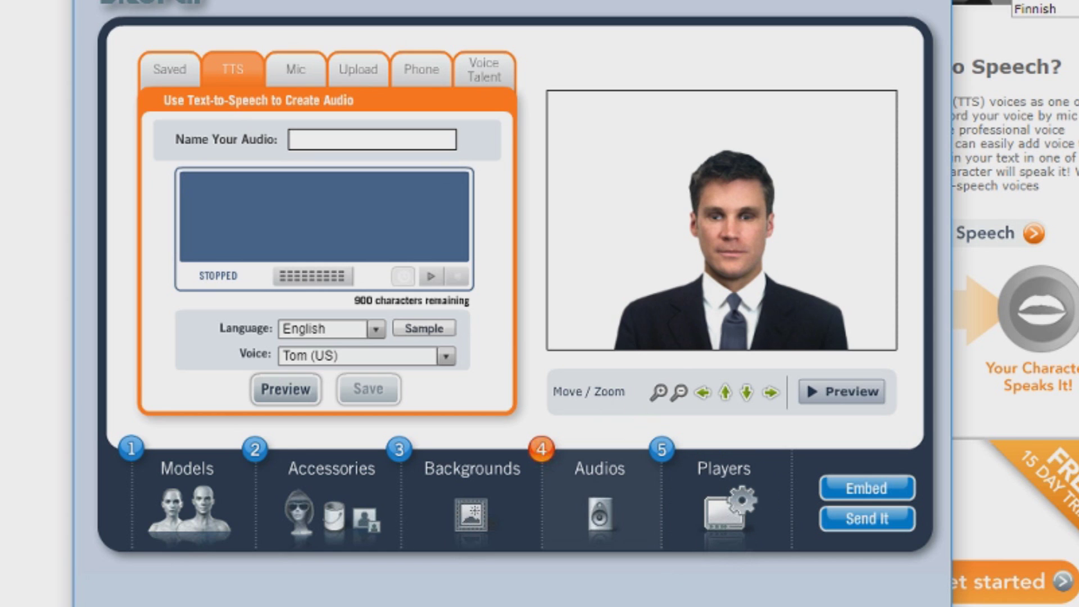
{"action": "key", "text": "alt+Tab"}
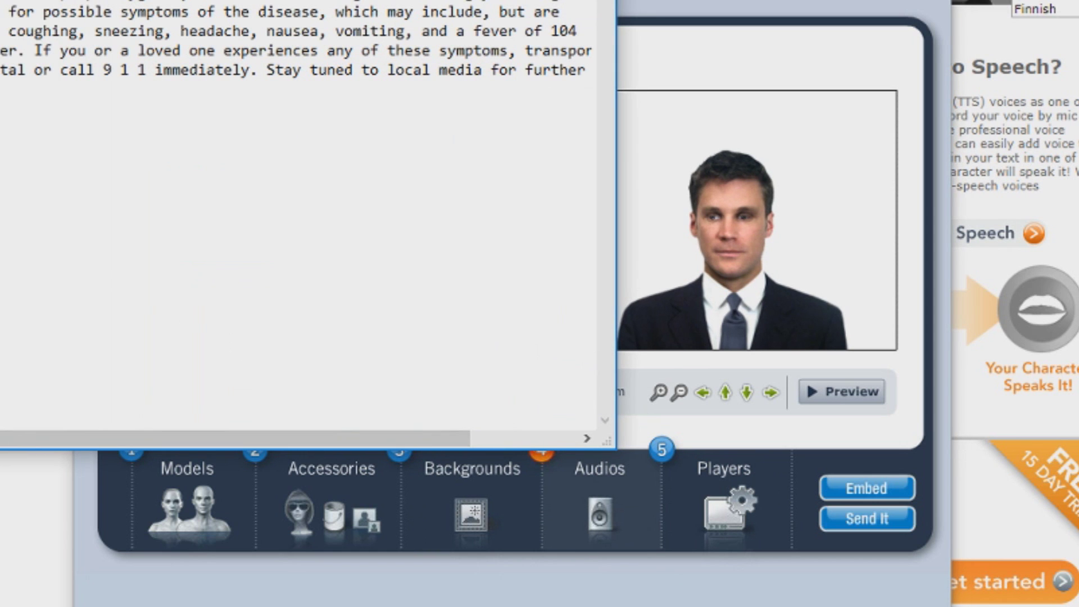
Copy the whole warning script from Notepad, paste it into SitePal's TTS box, and play it.
{"action": "key", "text": "ctrl+a"}
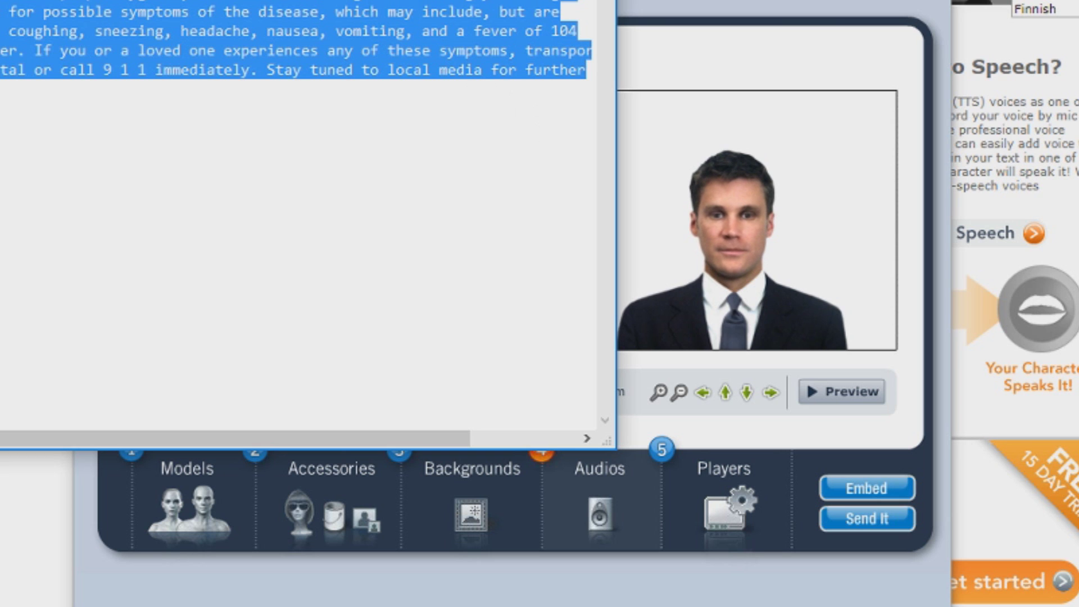
{"action": "right_click", "coordinate": [395, 6]}
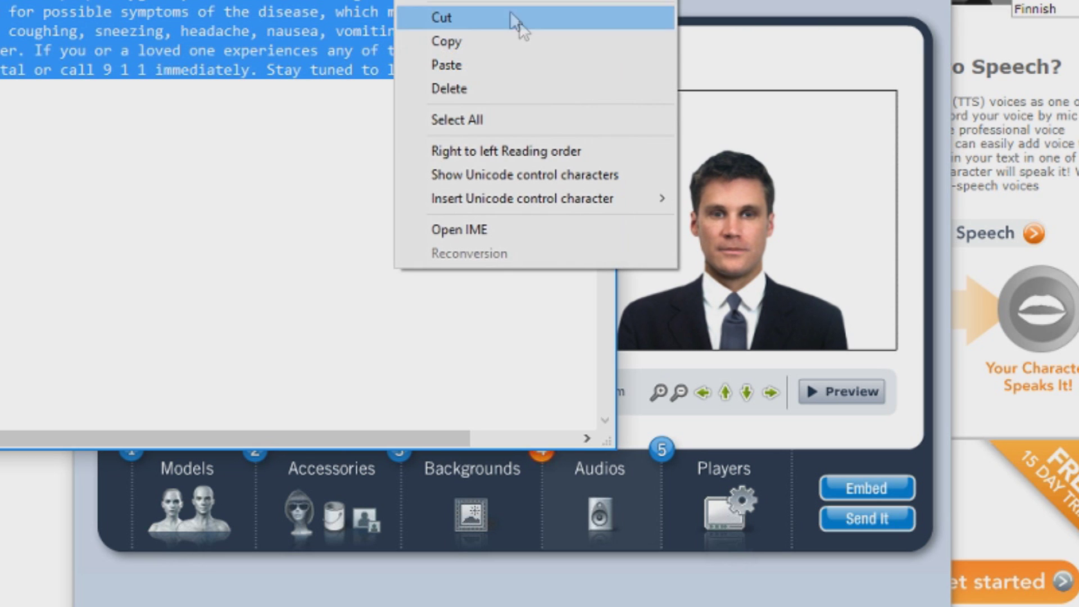
{"action": "left_click", "coordinate": [450, 42]}
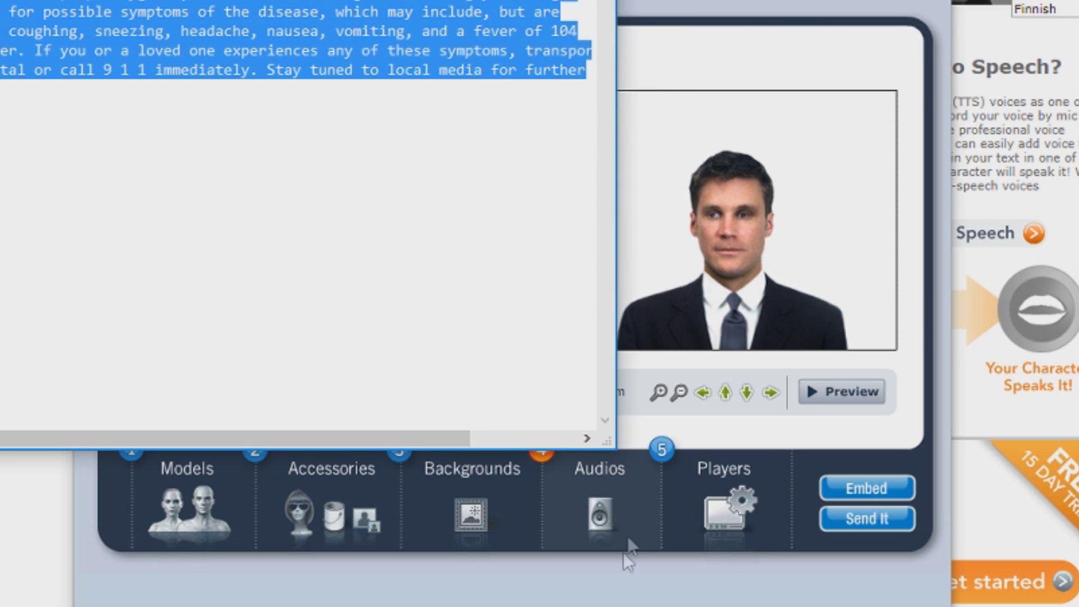
{"action": "left_click", "coordinate": [703, 398]}
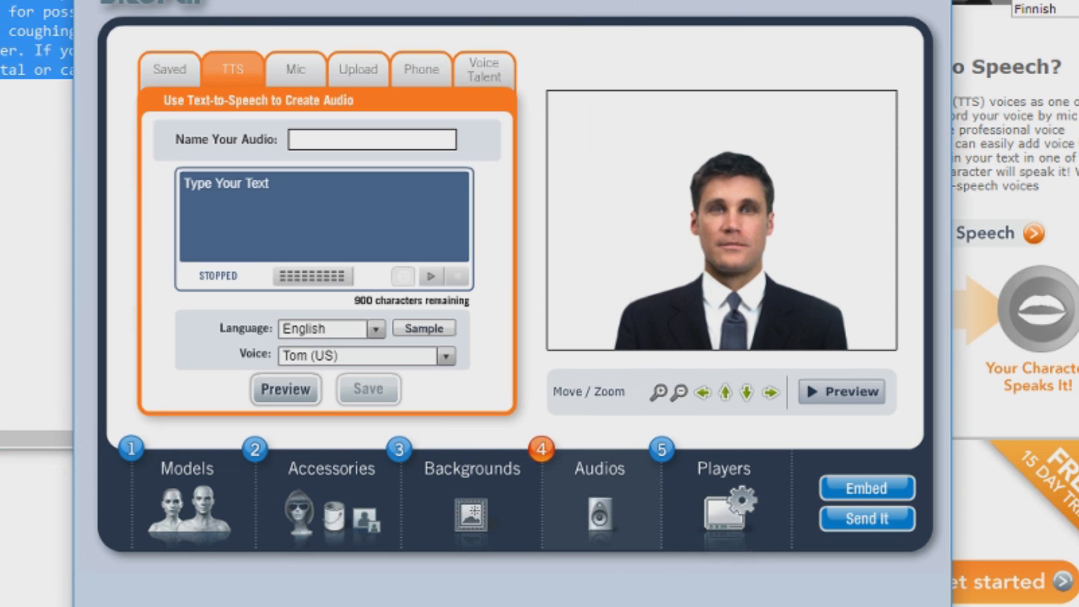
{"action": "left_click", "coordinate": [325, 203]}
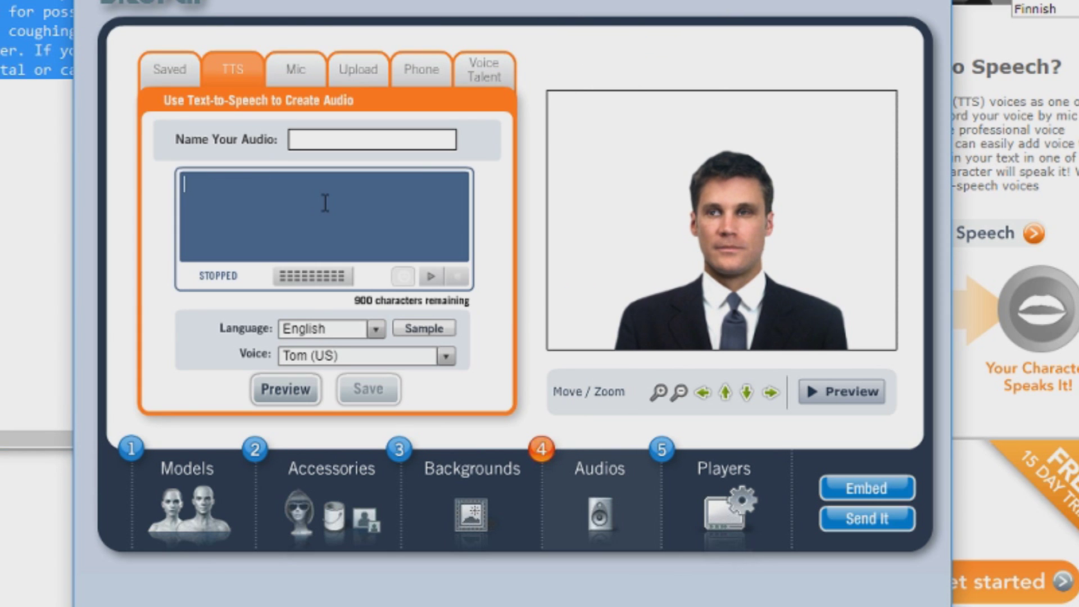
{"action": "right_click", "coordinate": [325, 203]}
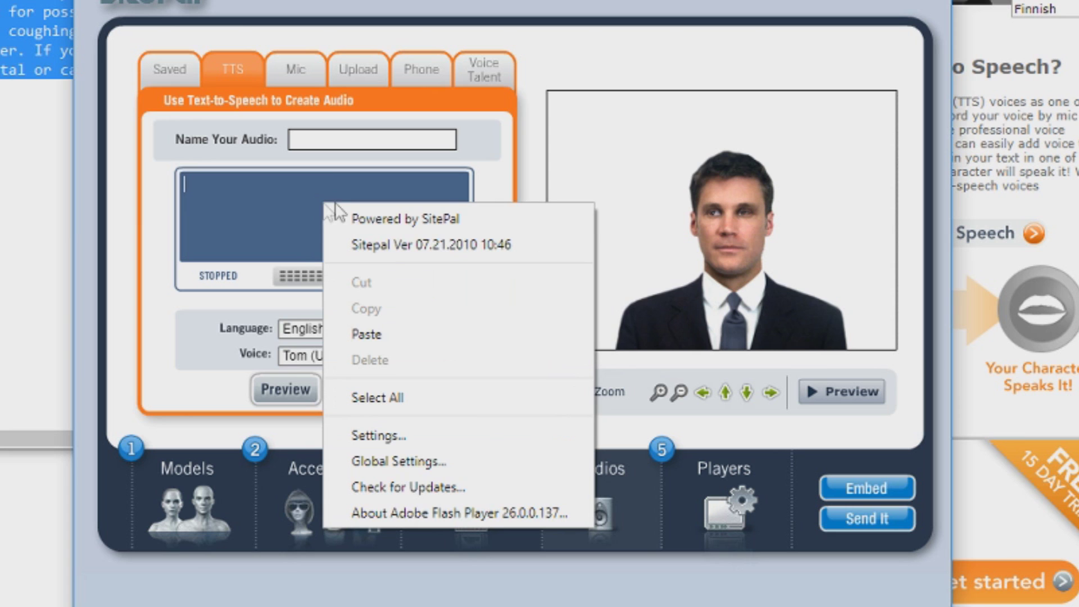
{"action": "left_click", "coordinate": [406, 332]}
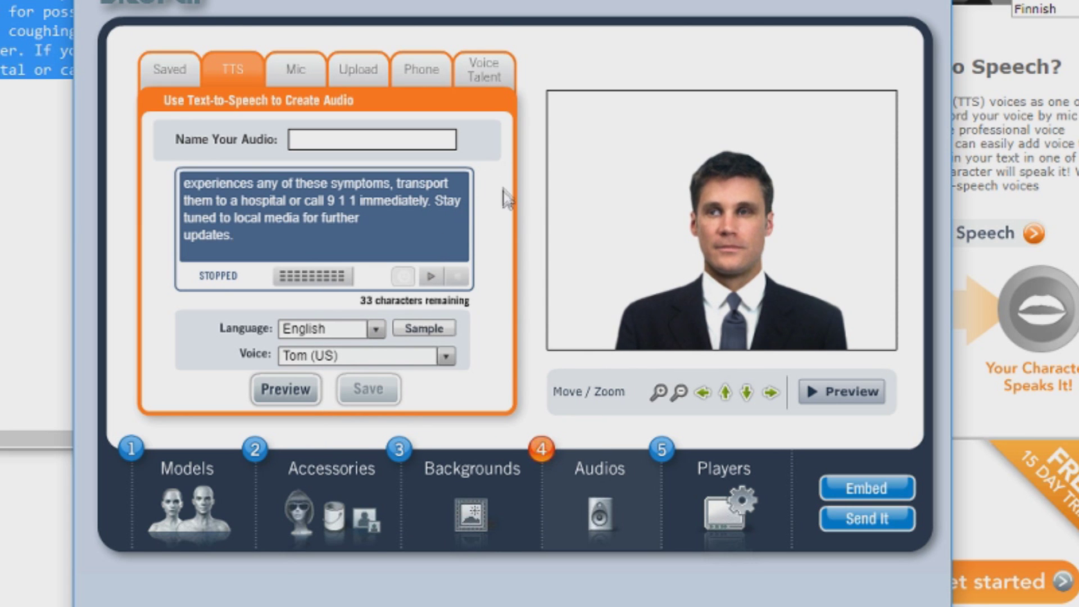
{"action": "left_click", "coordinate": [432, 276]}
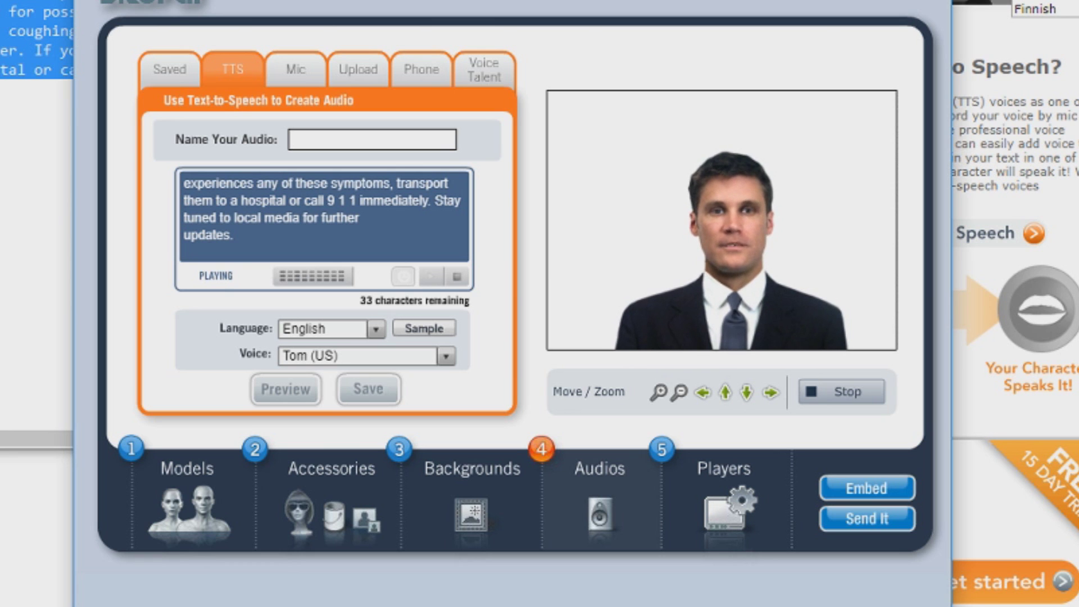
Insert a space so 'handwashing' reads 'hand washing' in the TTS text, then replay the audio.
{"action": "key", "text": "alt+Tab"}
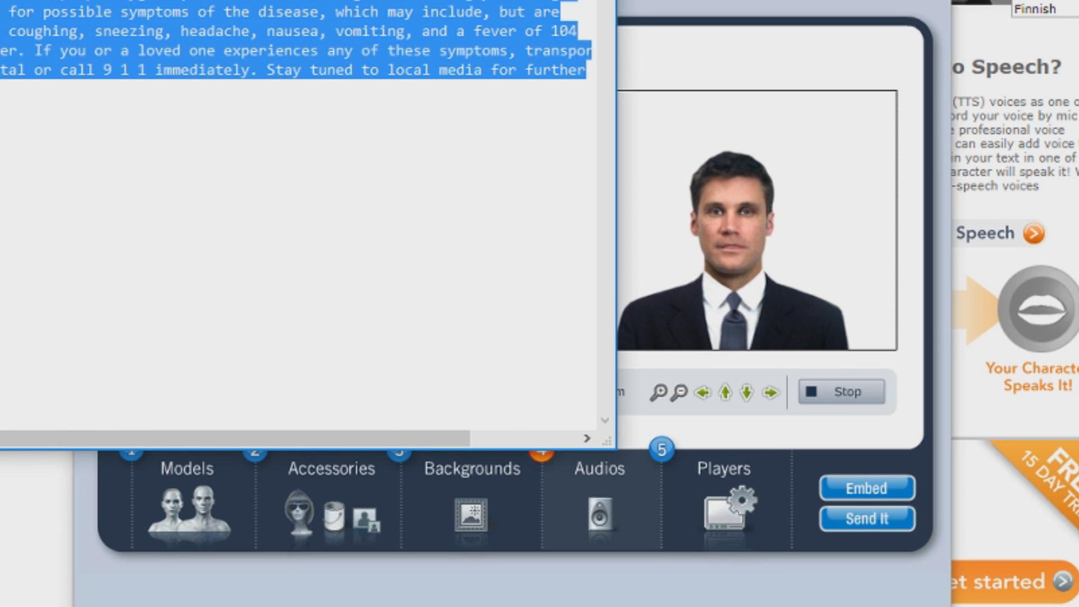
{"action": "key", "text": "alt+Tab"}
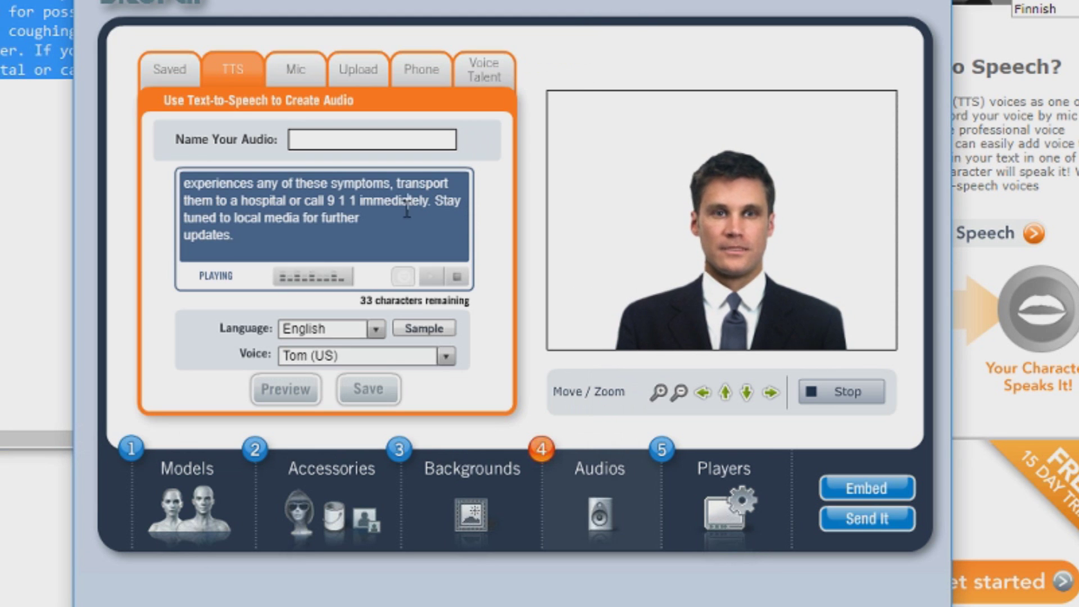
{"action": "key", "text": "Up"}
{"action": "key", "text": "Up"}
{"action": "key", "text": "Up"}
{"action": "key", "text": "Up"}
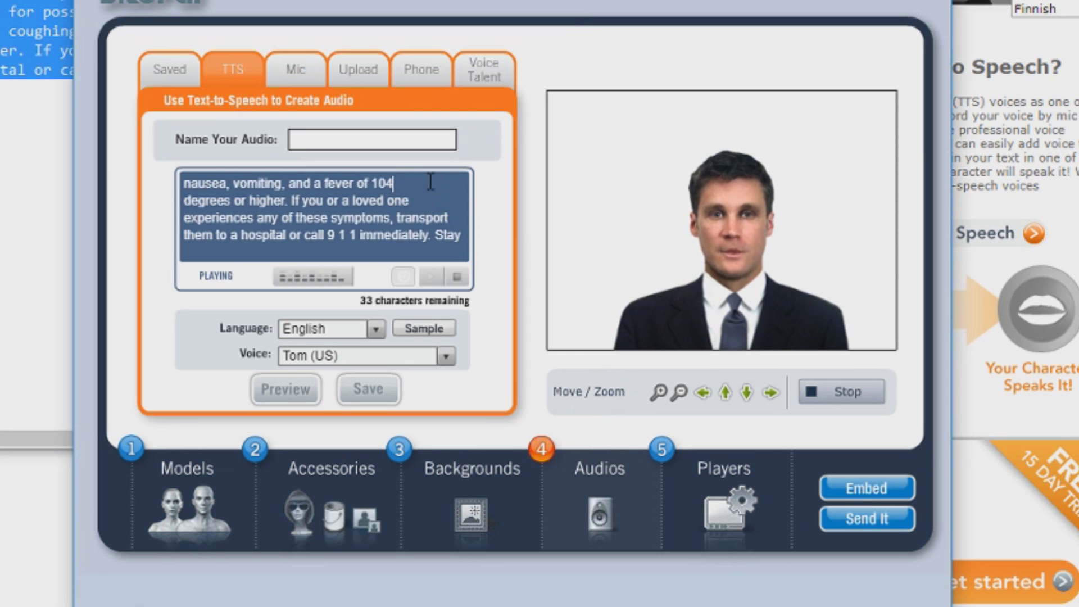
{"action": "key", "text": "Up"}
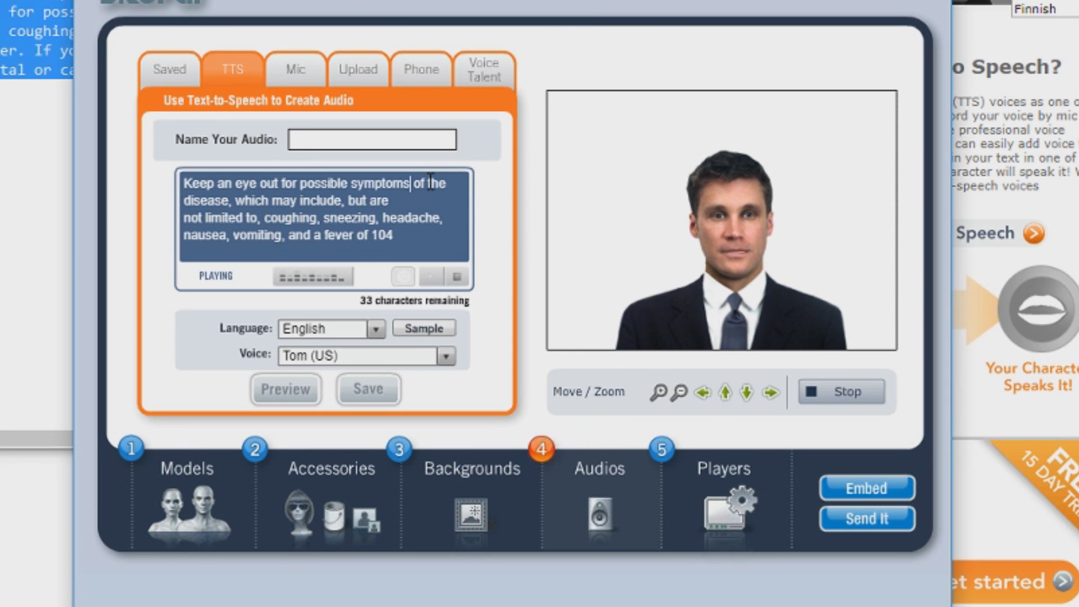
{"action": "scroll", "coordinate": [431, 181], "scroll_direction": "down", "scroll_amount": 5}
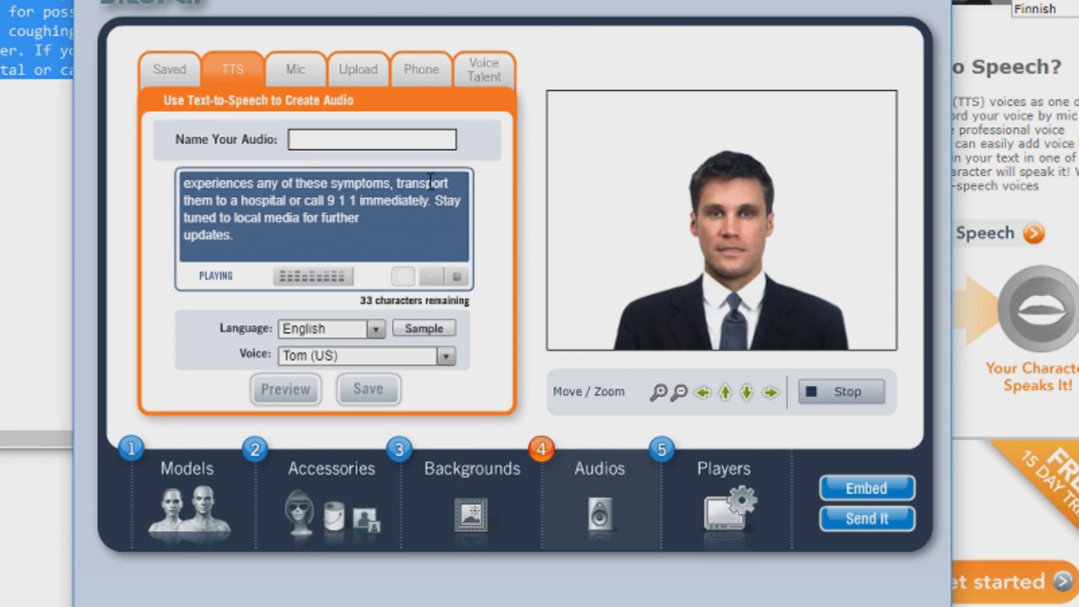
{"action": "scroll", "coordinate": [430, 181], "scroll_direction": "up", "scroll_amount": 5}
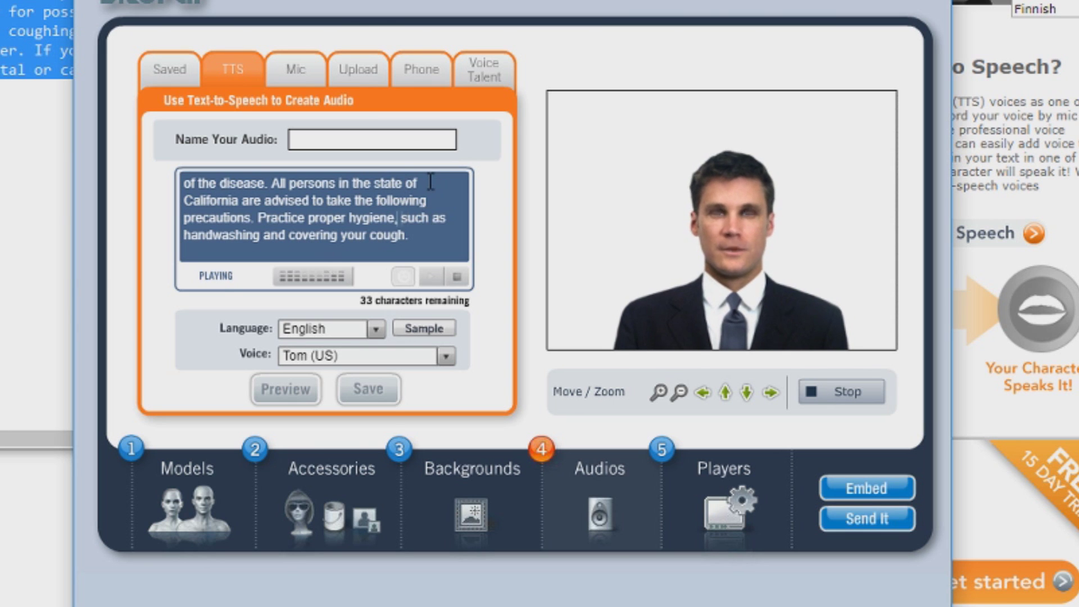
{"action": "left_click", "coordinate": [215, 234]}
{"action": "left_click", "coordinate": [435, 274]}
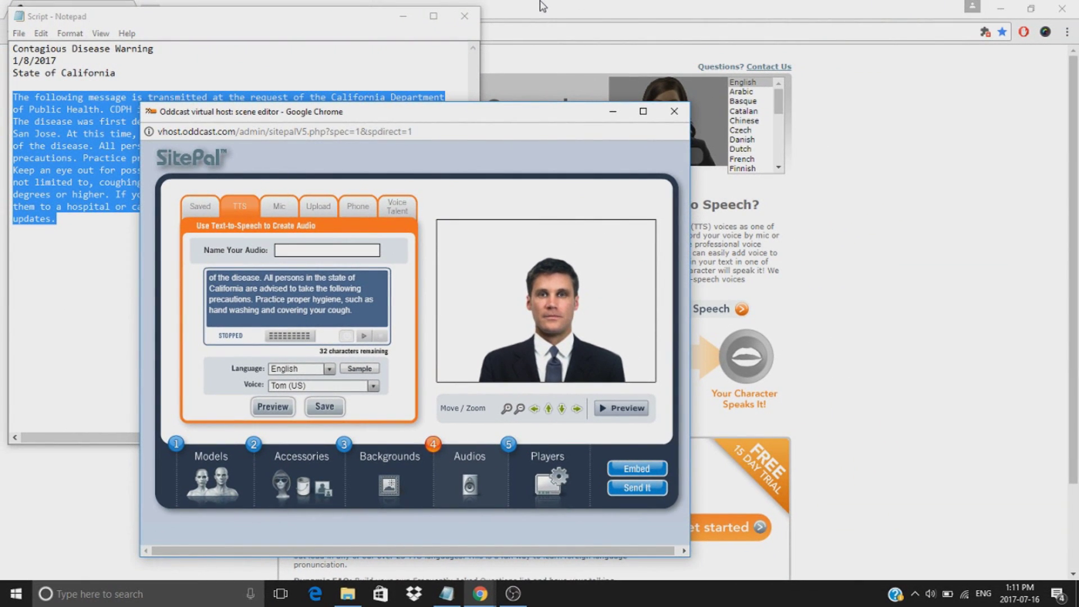
Minimize the browser and Notepad windows, then launch Audacity maximized.
{"action": "left_click", "coordinate": [612, 111]}
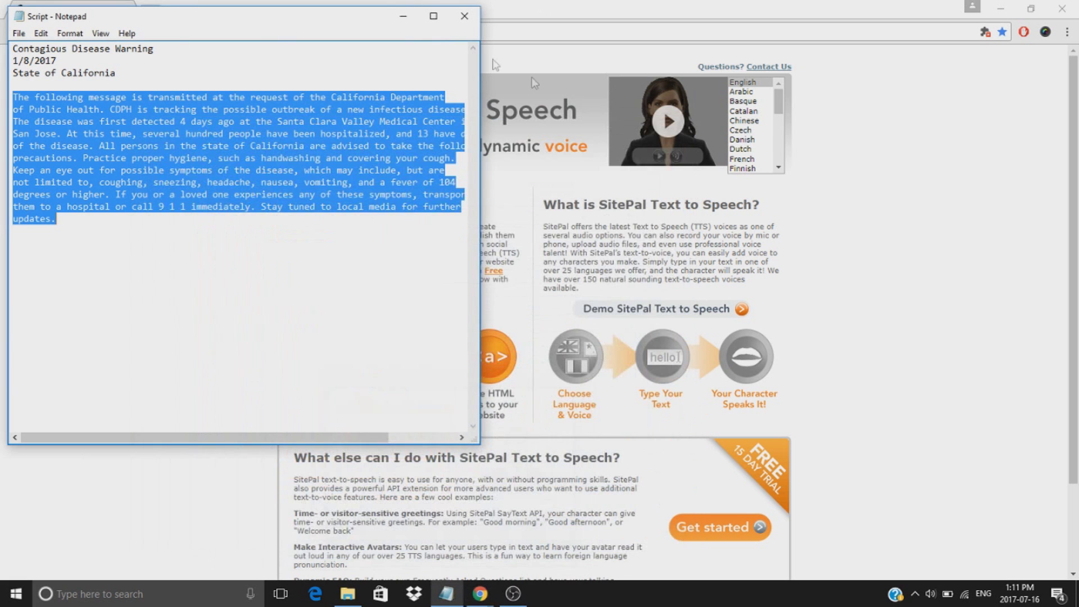
{"action": "left_click", "coordinate": [402, 16]}
{"action": "left_click", "coordinate": [1000, 9]}
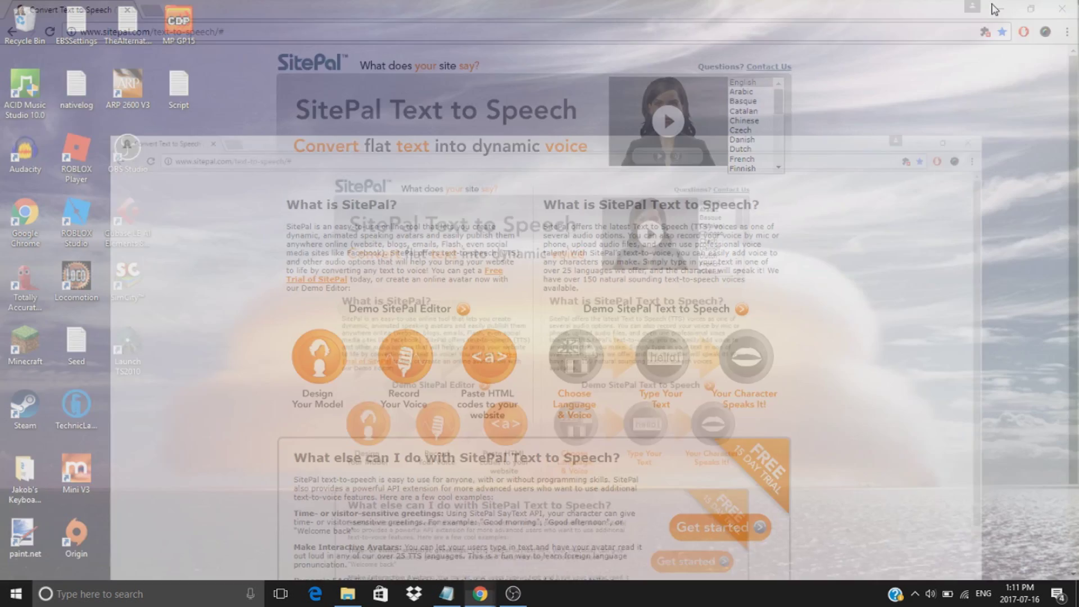
{"action": "double_click", "coordinate": [36, 161]}
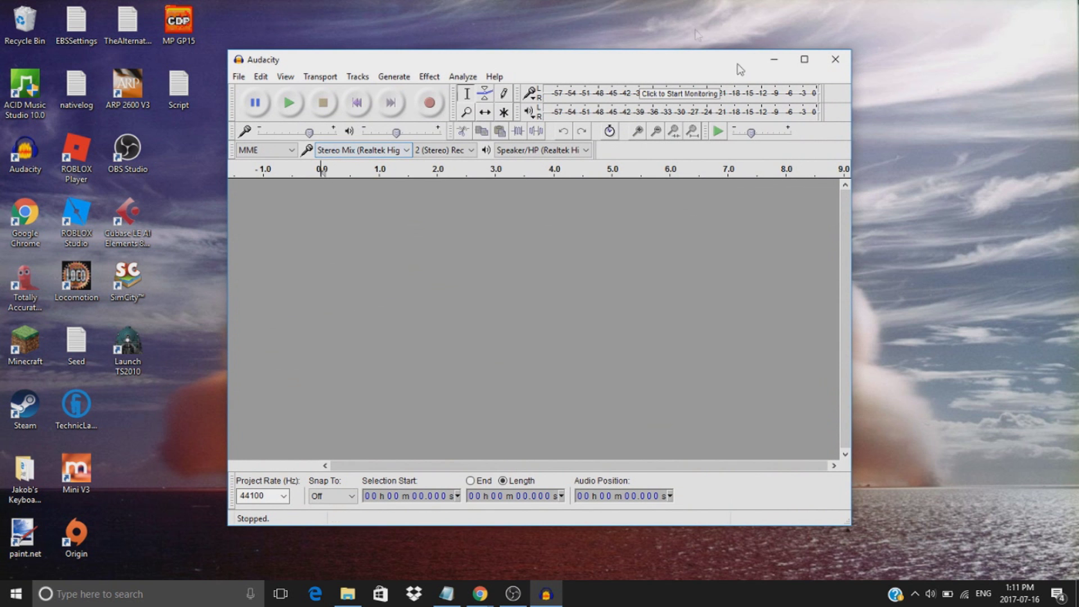
{"action": "left_click", "coordinate": [804, 59]}
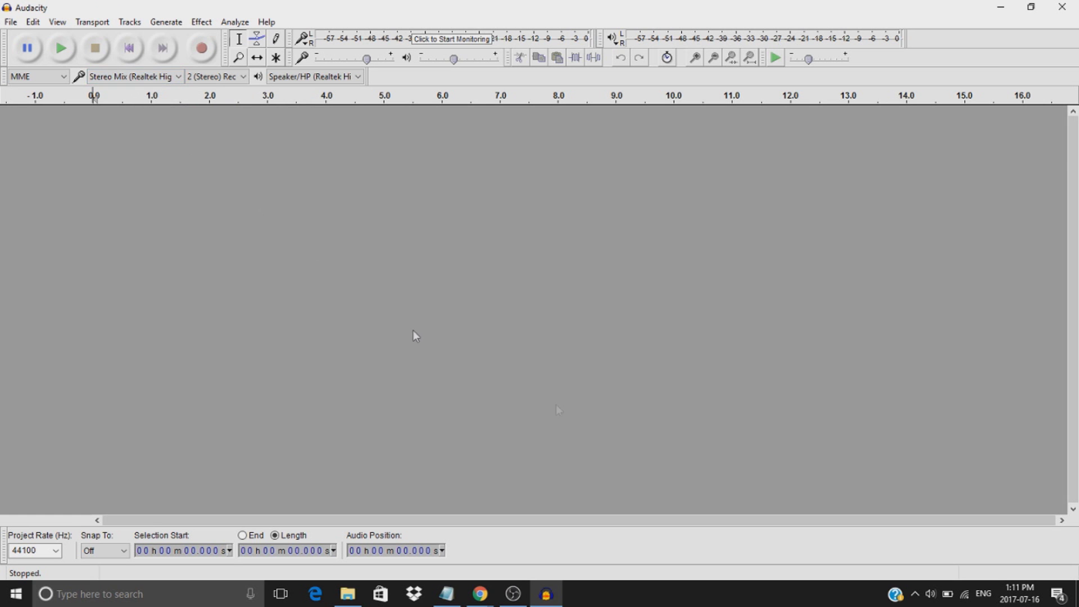
Record SitePal playing the spoken alert in Audacity, stopping after about 1 minute 2 seconds.
{"action": "left_click", "coordinate": [201, 52]}
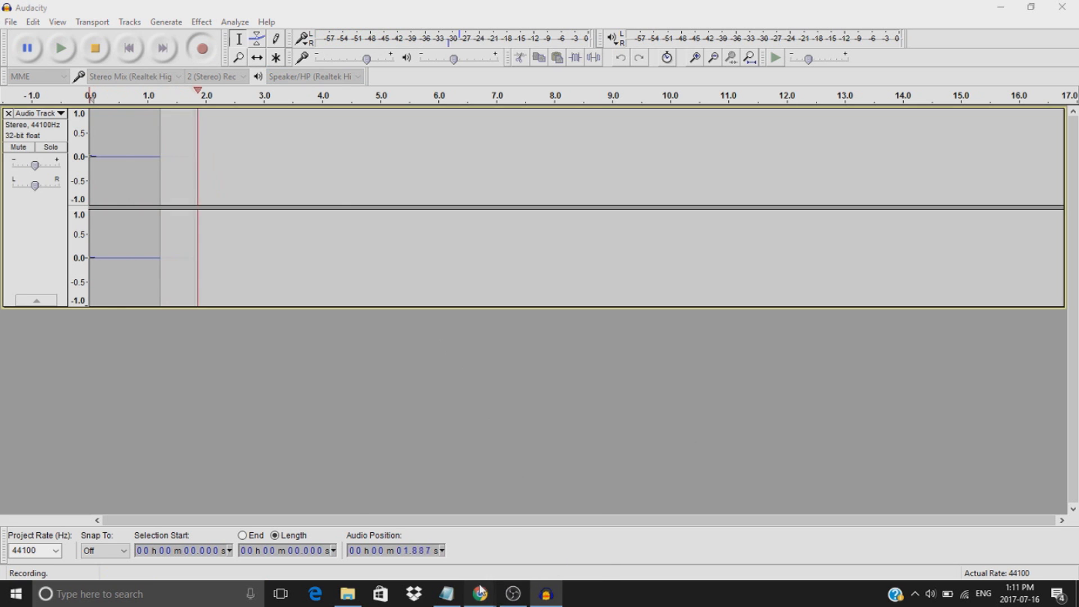
{"action": "mouse_move", "coordinate": [480, 591]}
{"action": "left_click", "coordinate": [548, 522]}
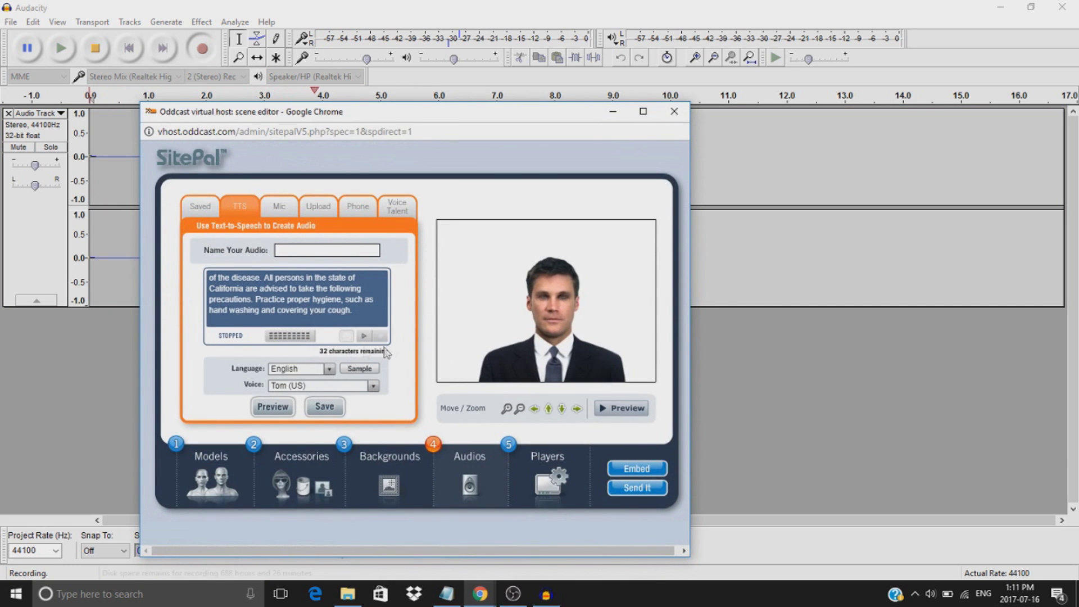
{"action": "left_click", "coordinate": [363, 336]}
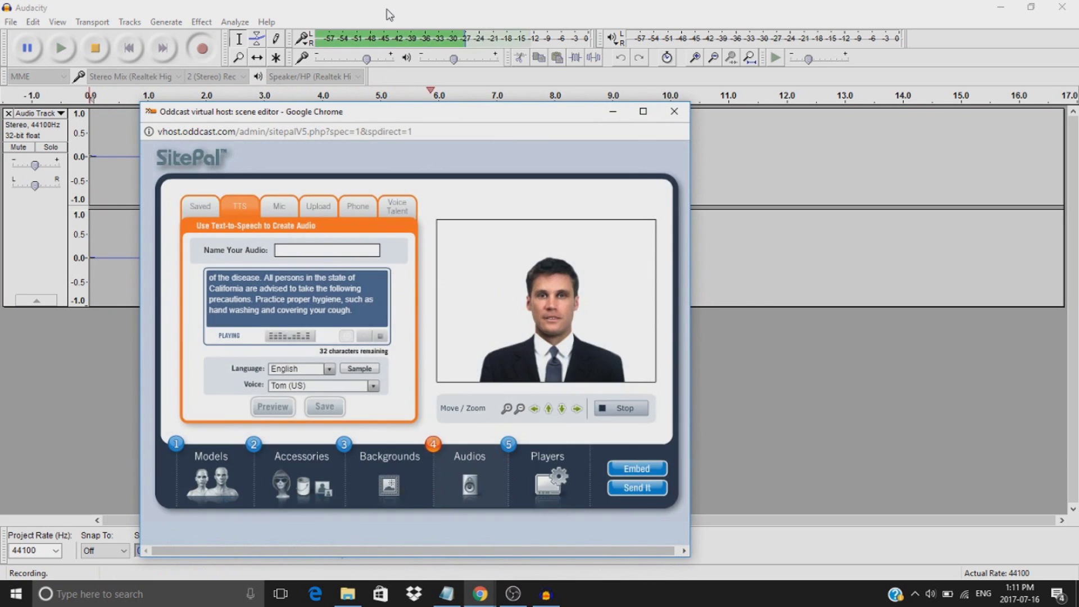
{"action": "left_click", "coordinate": [390, 16]}
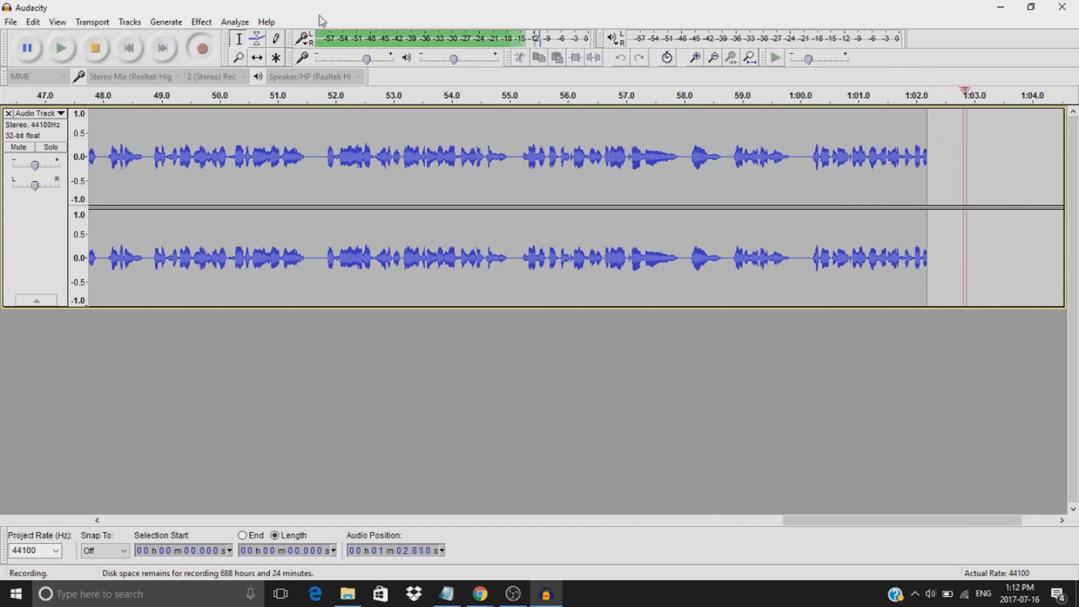
{"action": "key", "text": "space"}
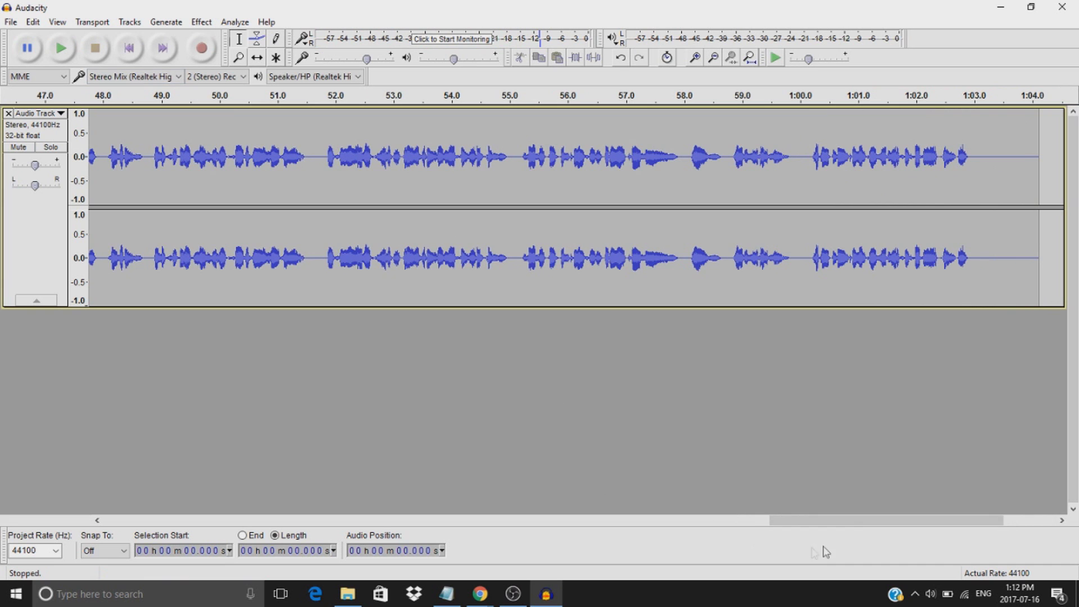
Delete the silent lead-in from 0 to 4.365 s and the short remaining gap at the start.
{"action": "left_click_drag", "start_coordinate": [850, 527], "coordinate": [94, 474]}
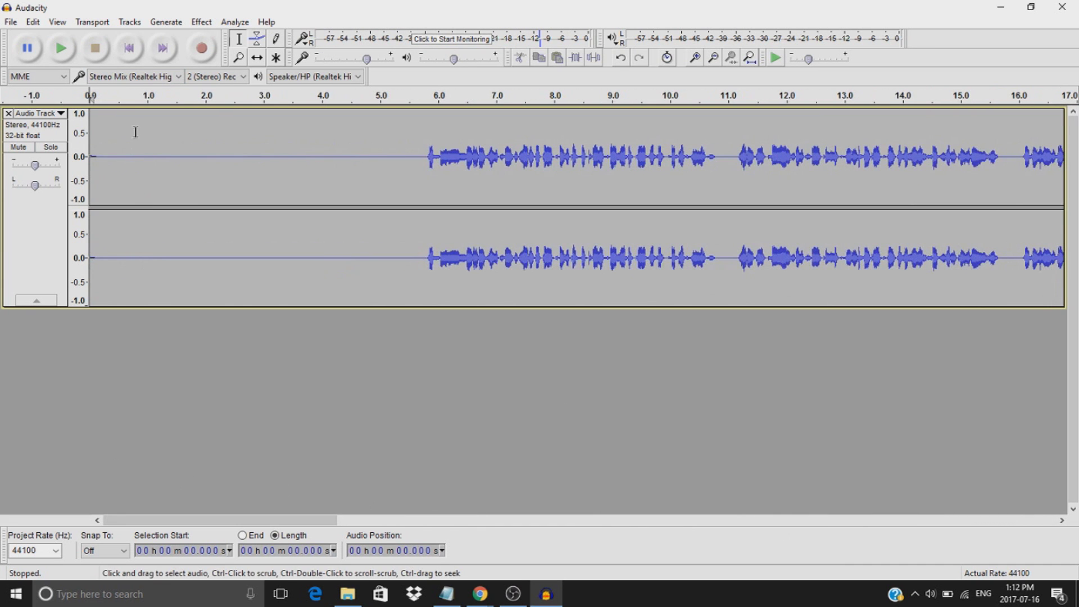
{"action": "left_click_drag", "start_coordinate": [342, 145], "coordinate": [84, 163]}
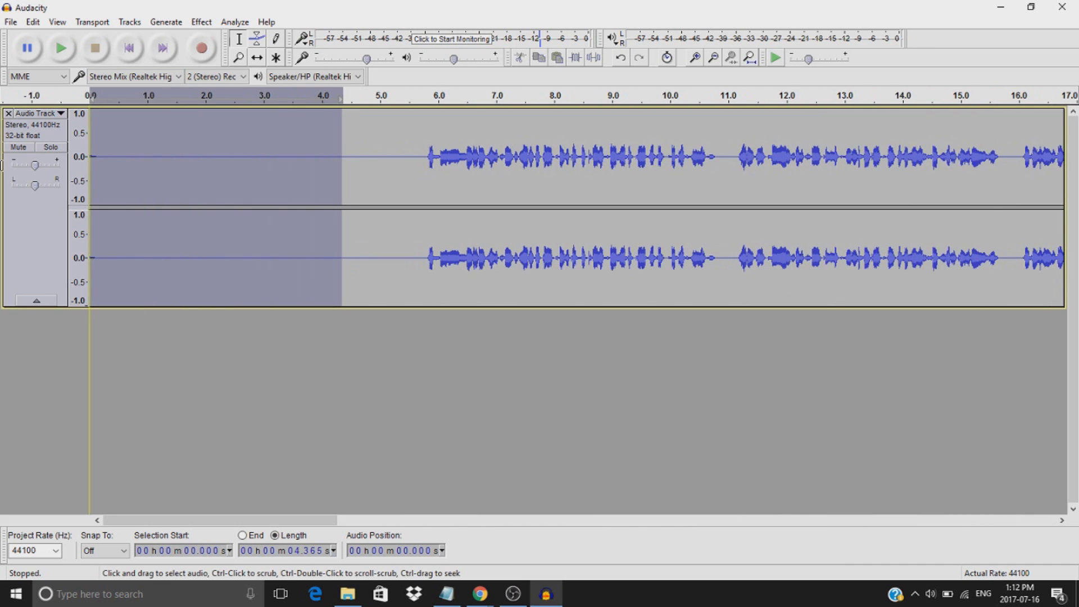
{"action": "key", "text": "Delete"}
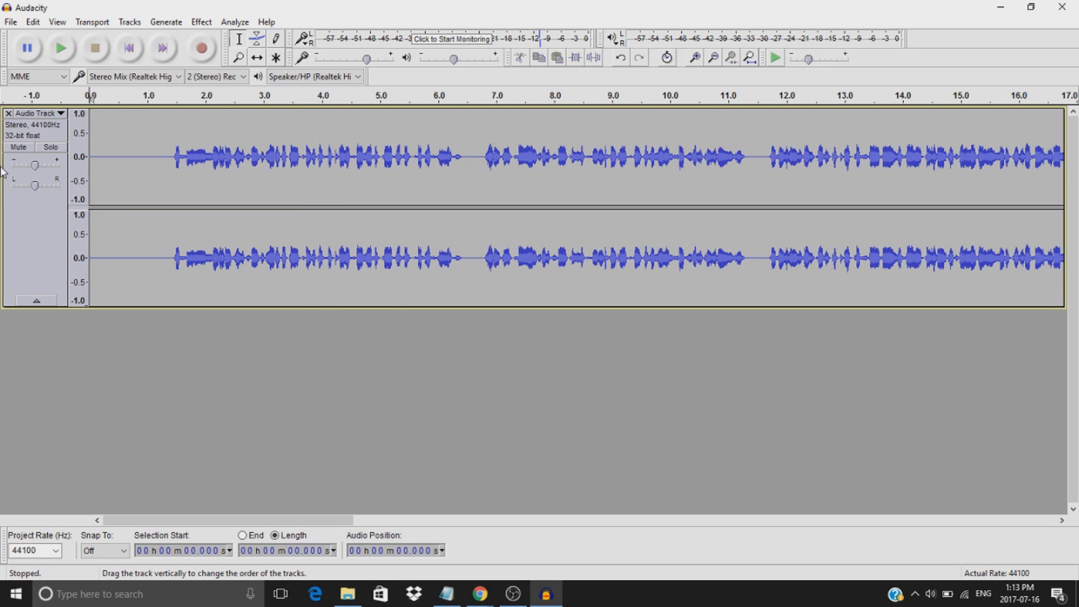
{"action": "left_click_drag", "start_coordinate": [101, 151], "coordinate": [70, 151]}
{"action": "key", "text": "Delete"}
{"action": "key", "text": "Delete"}
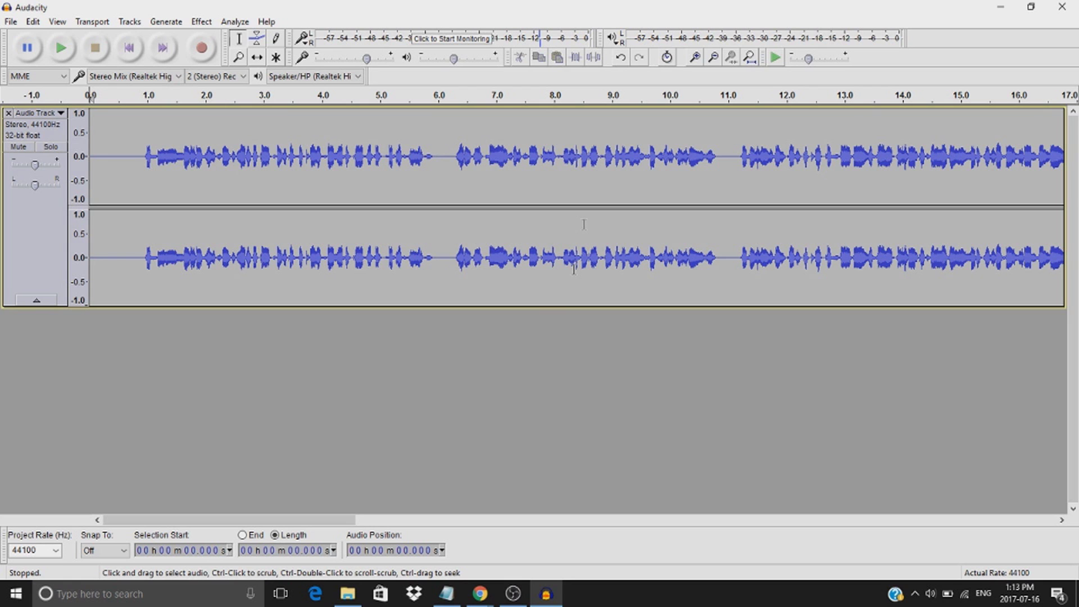
Apply Bass and Treble (bass 15.8 dB, treble -20.3 dB, level -1.0) to the whole track and preview it.
{"action": "left_click", "coordinate": [44, 227]}
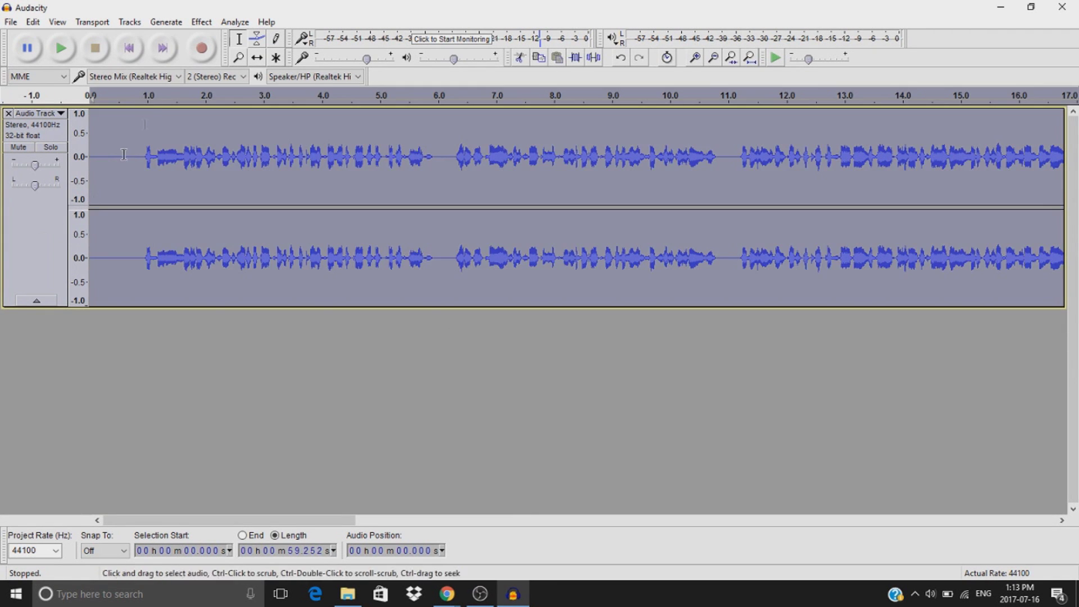
{"action": "left_click", "coordinate": [201, 22]}
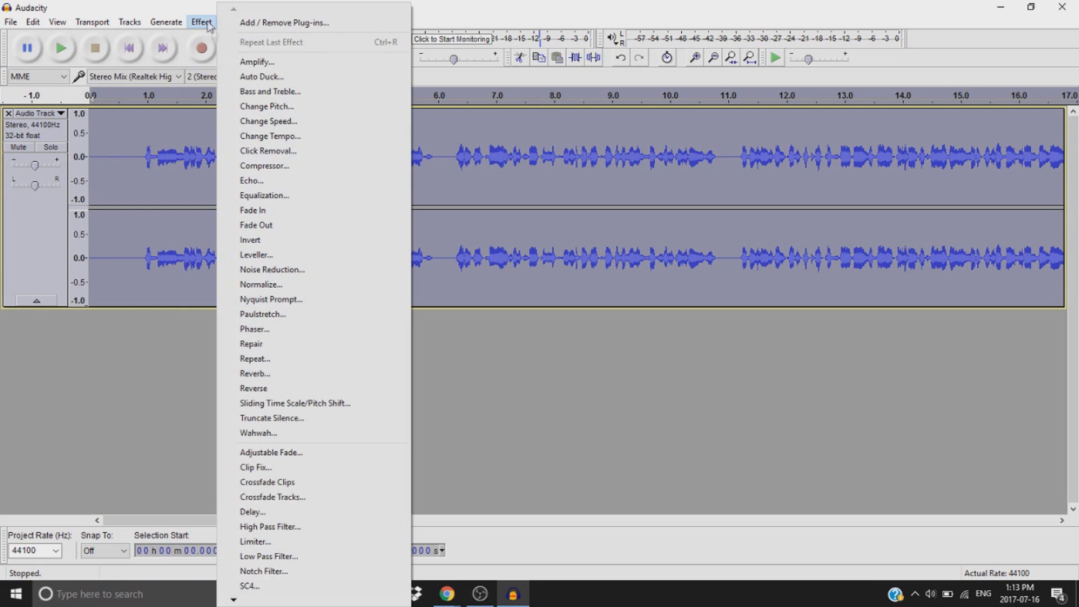
{"action": "left_click", "coordinate": [278, 94]}
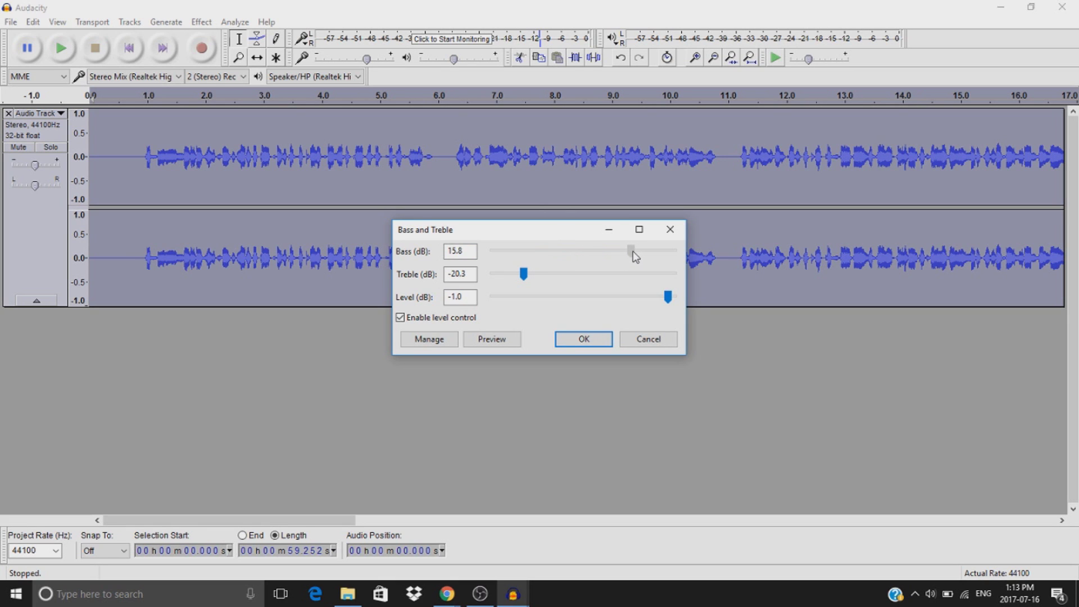
{"action": "left_click", "coordinate": [583, 339]}
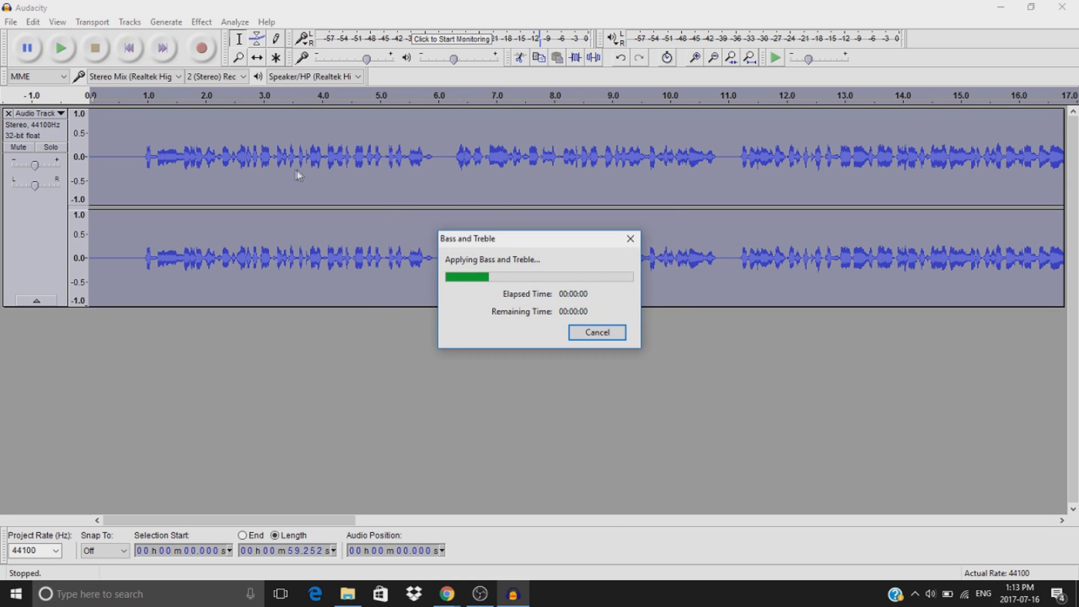
{"action": "left_click", "coordinate": [235, 151]}
{"action": "key", "text": "space"}
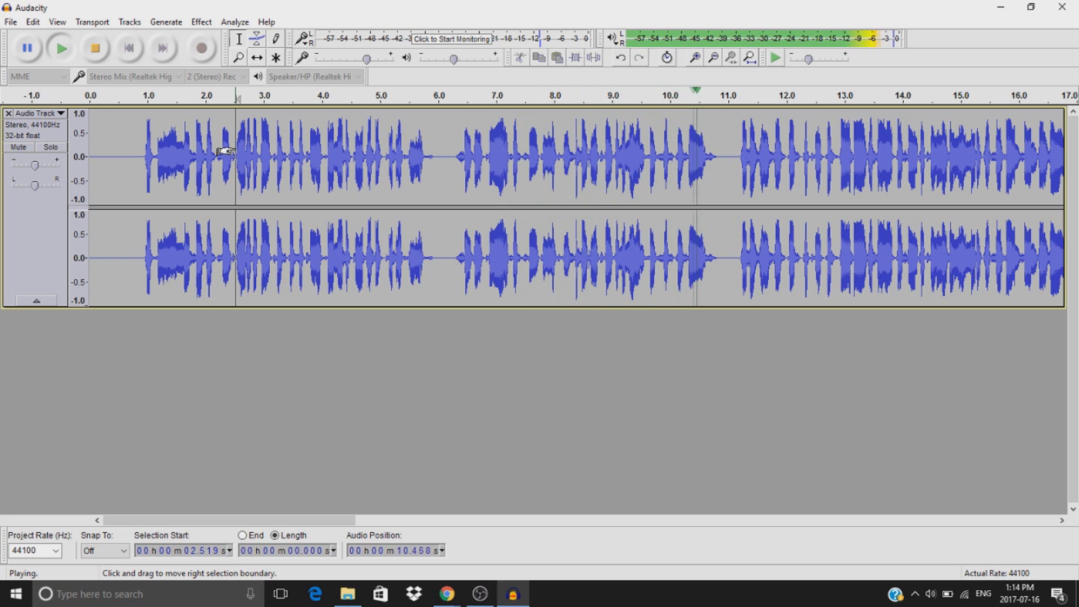
{"action": "key", "text": "space"}
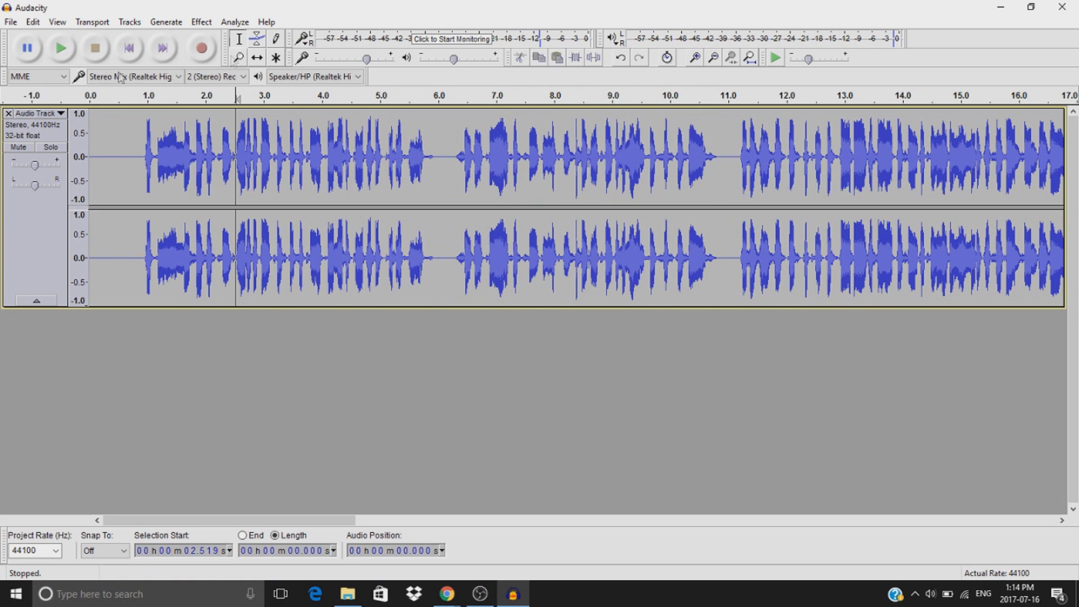
Amplify the whole track by about 6 dB and preview it from 3.344 s.
{"action": "left_click", "coordinate": [41, 229]}
{"action": "left_click", "coordinate": [201, 21]}
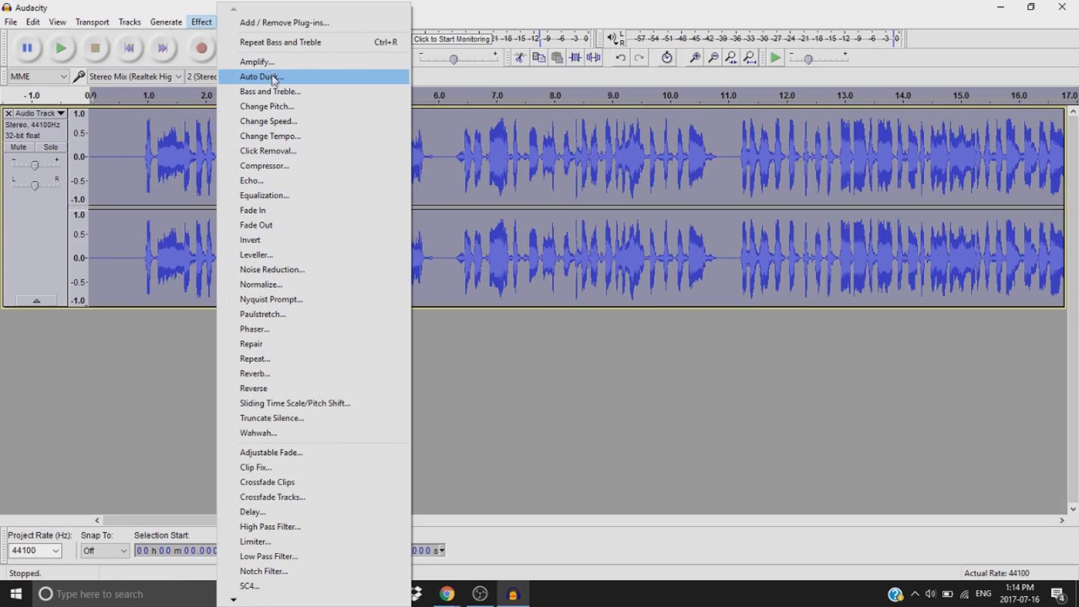
{"action": "left_click", "coordinate": [268, 63]}
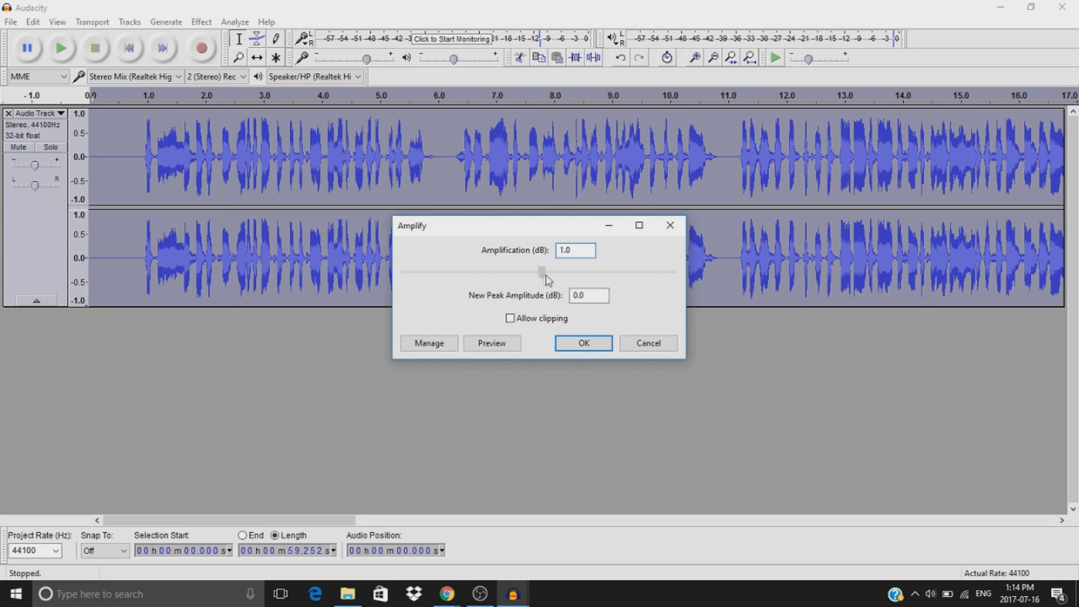
{"action": "left_click_drag", "start_coordinate": [545, 274], "coordinate": [559, 281]}
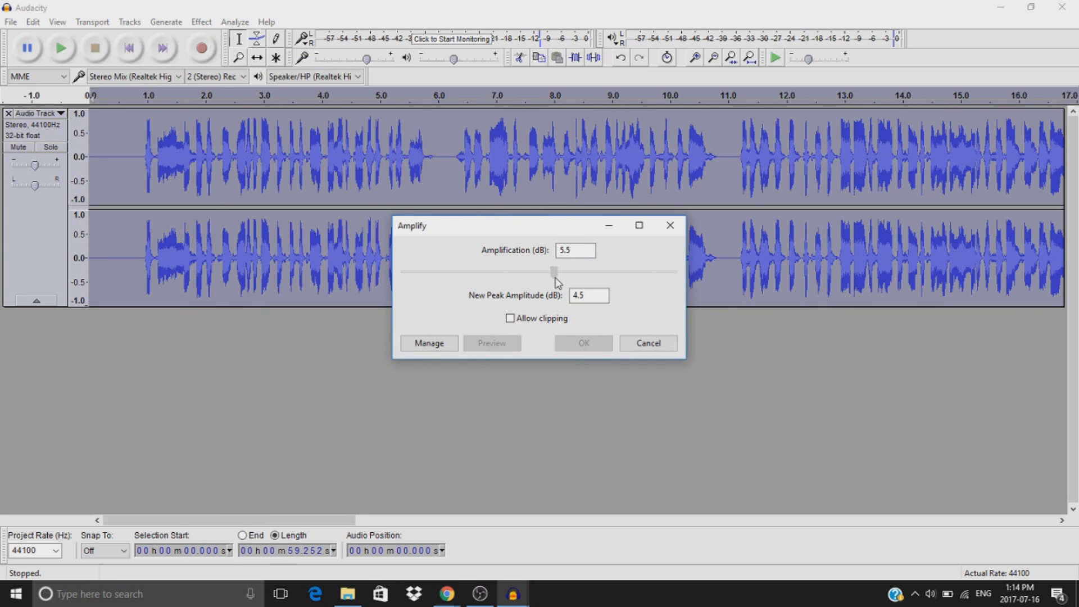
{"action": "left_click", "coordinate": [578, 338]}
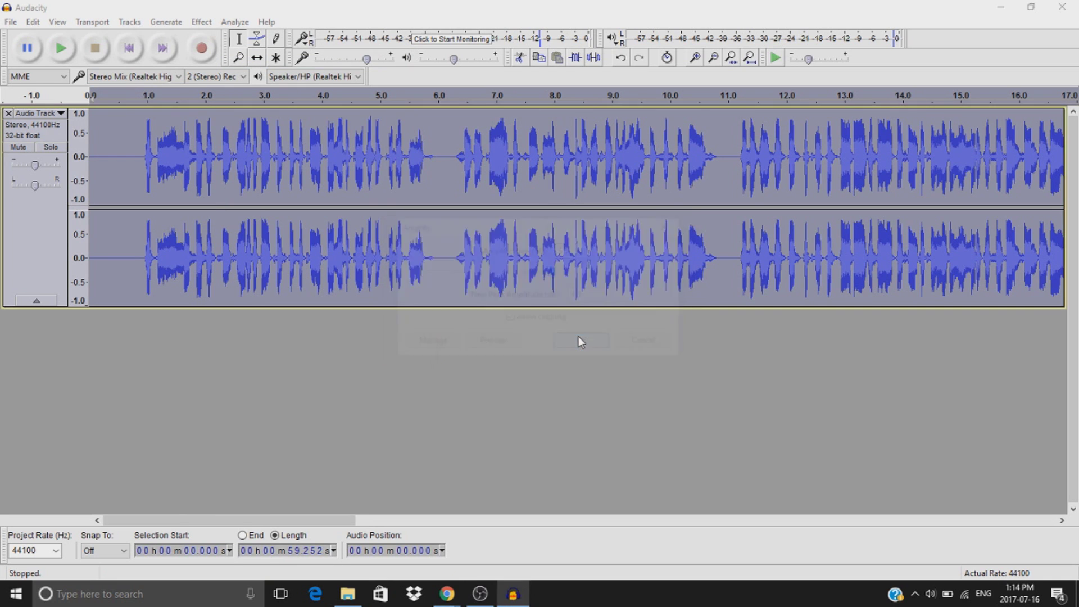
{"action": "left_click", "coordinate": [284, 152]}
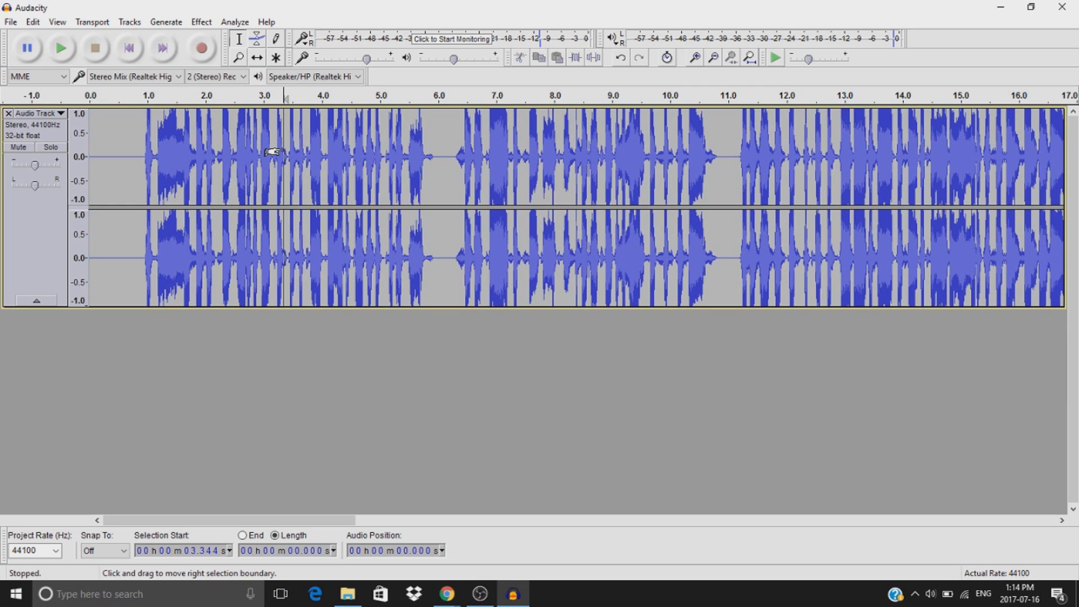
{"action": "key", "text": "space"}
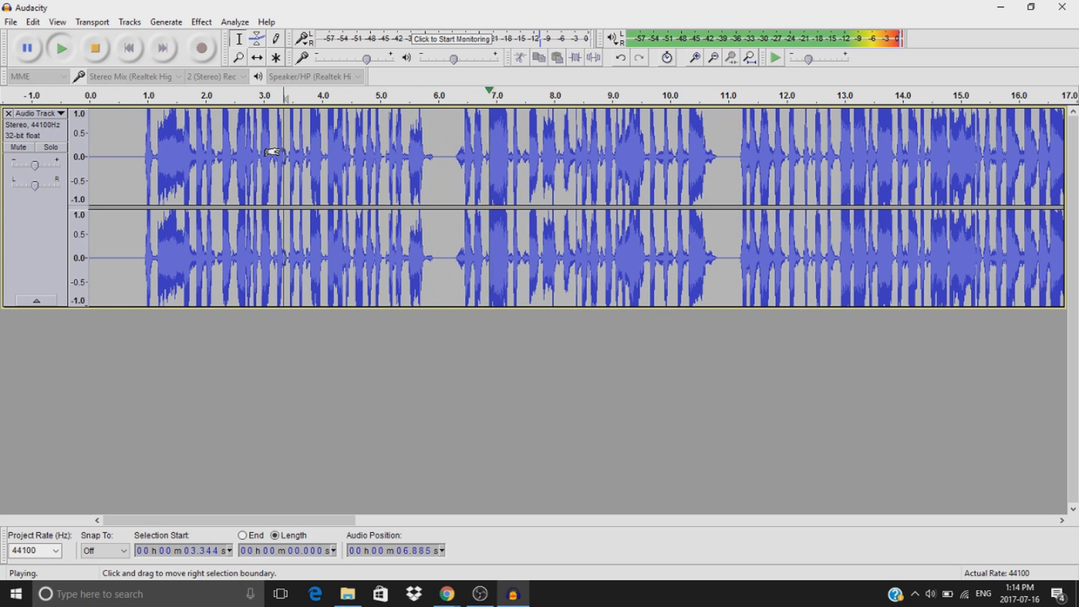
{"action": "key", "text": "space"}
Repeat the Amplify effect on the whole track and preview it from about 2.1 s.
{"action": "left_click", "coordinate": [54, 218]}
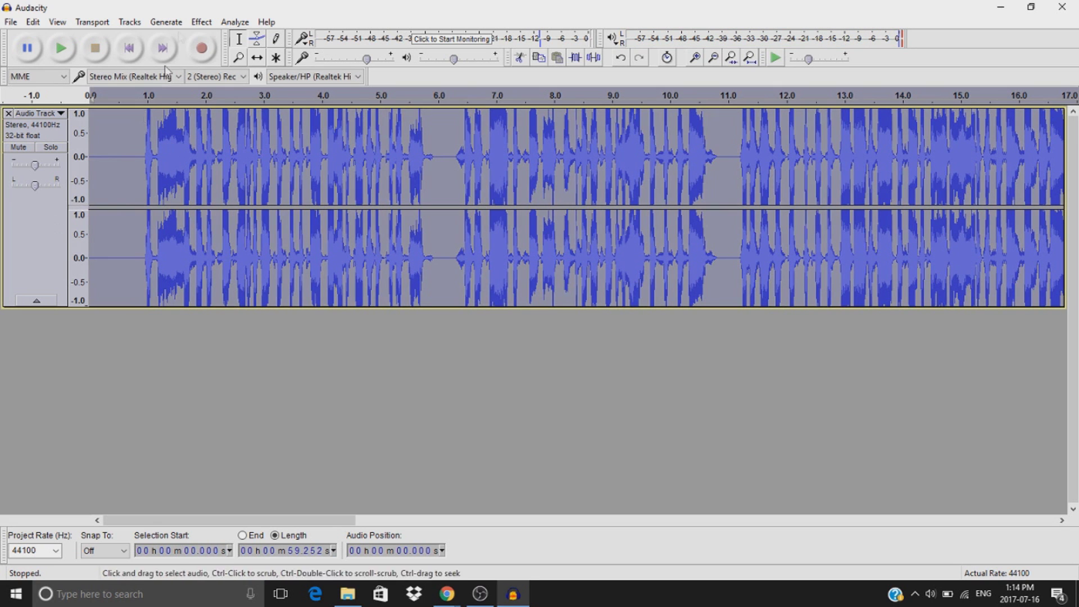
{"action": "left_click", "coordinate": [201, 22]}
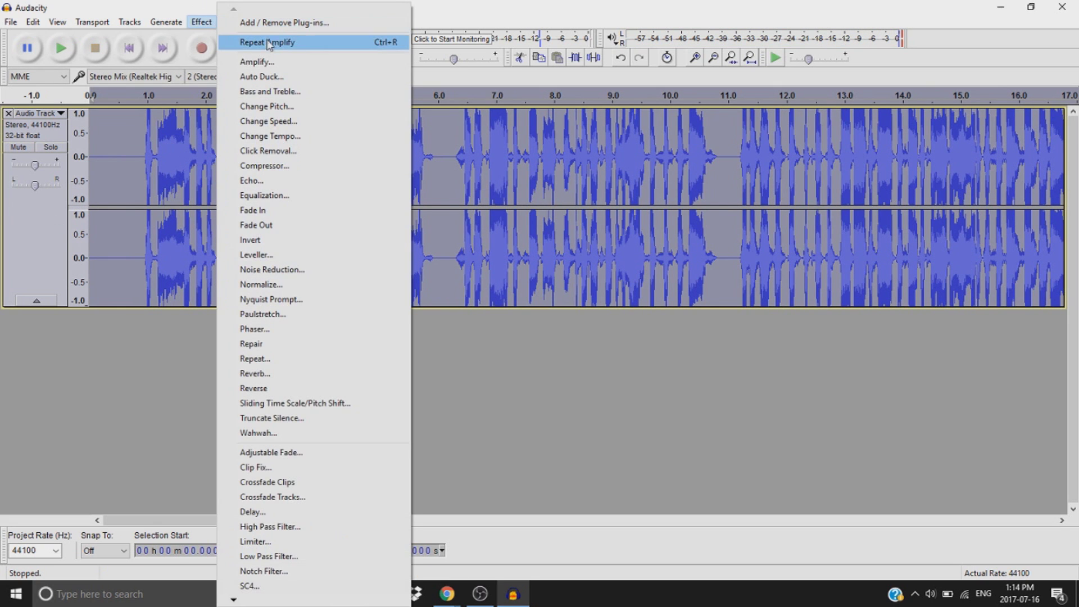
{"action": "left_click", "coordinate": [273, 42]}
{"action": "left_click", "coordinate": [211, 191]}
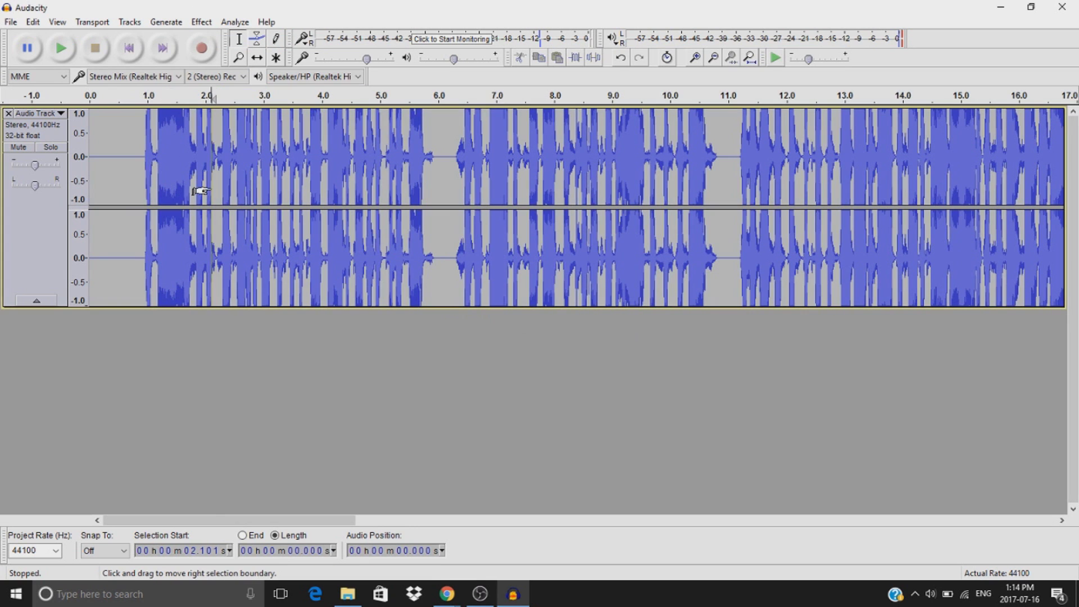
{"action": "key", "text": "space"}
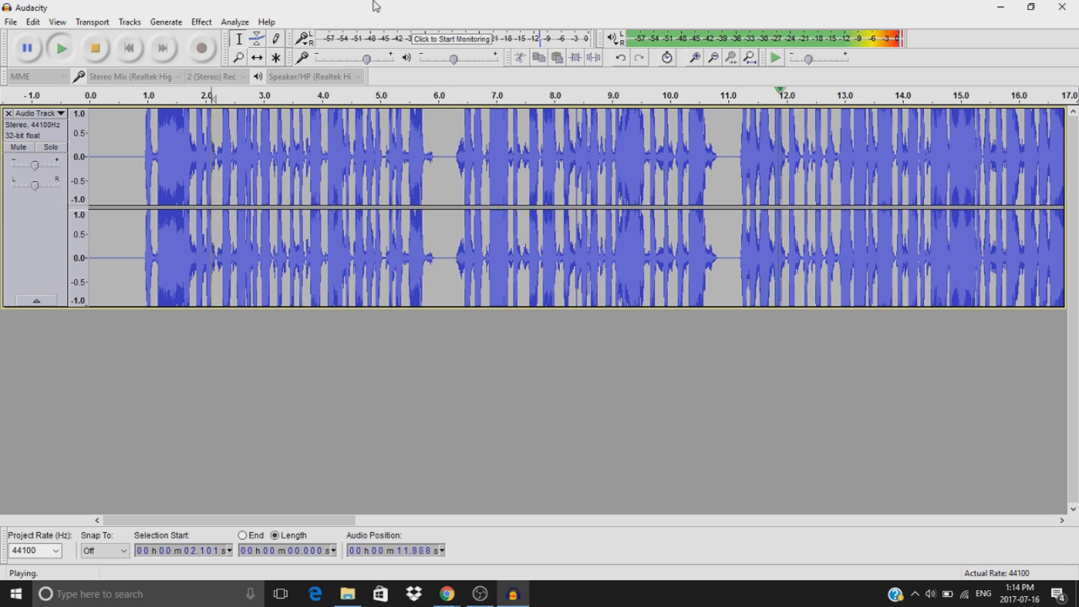
{"action": "key", "text": "space"}
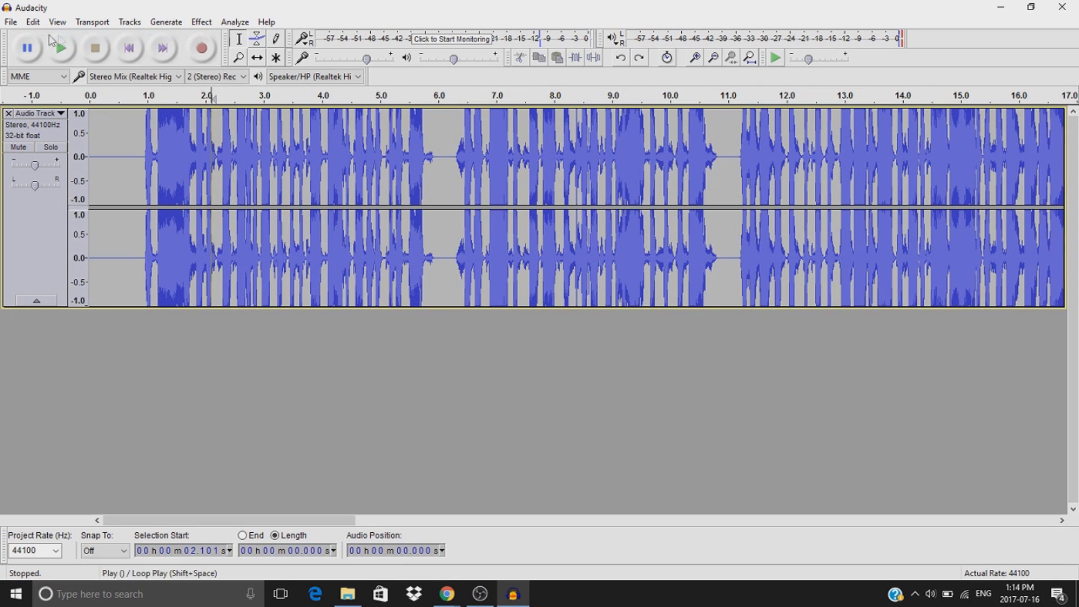
Add a new mono track beneath the stereo alert recording.
{"action": "left_click", "coordinate": [130, 22]}
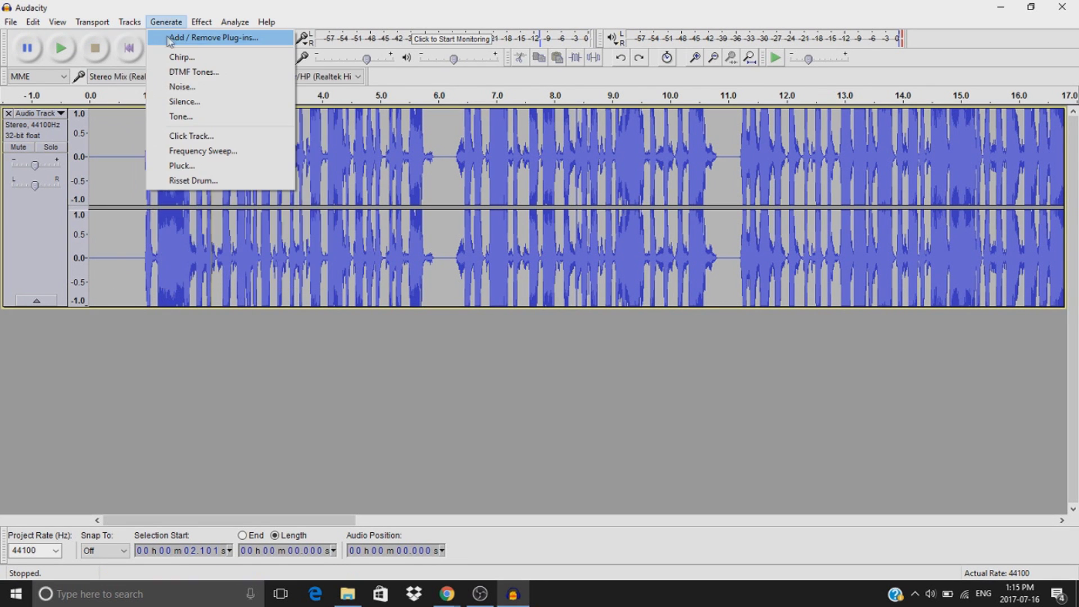
{"action": "mouse_move", "coordinate": [312, 44]}
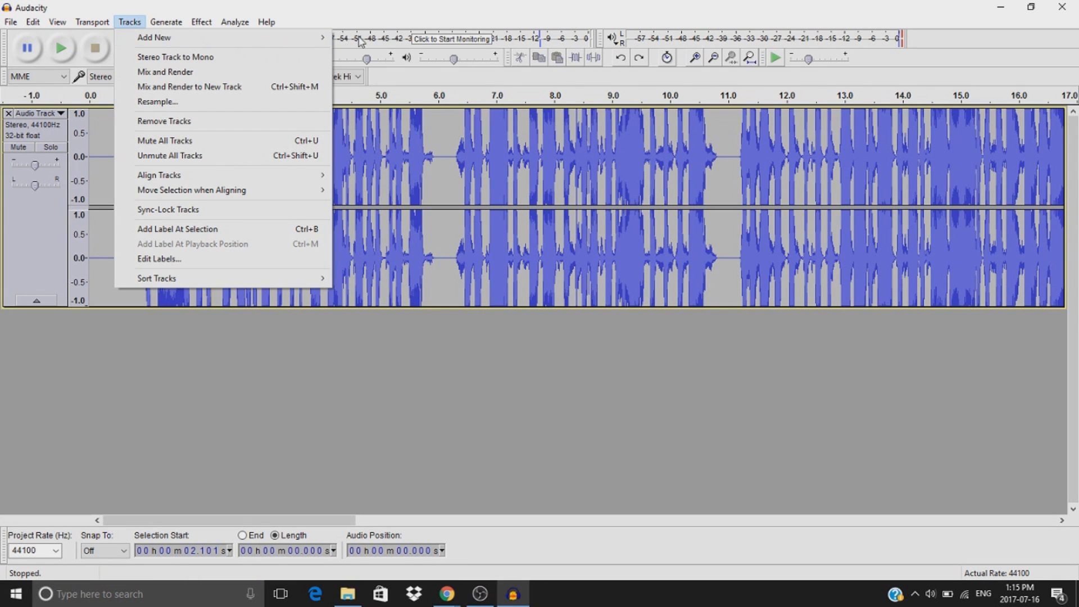
{"action": "left_click", "coordinate": [372, 37]}
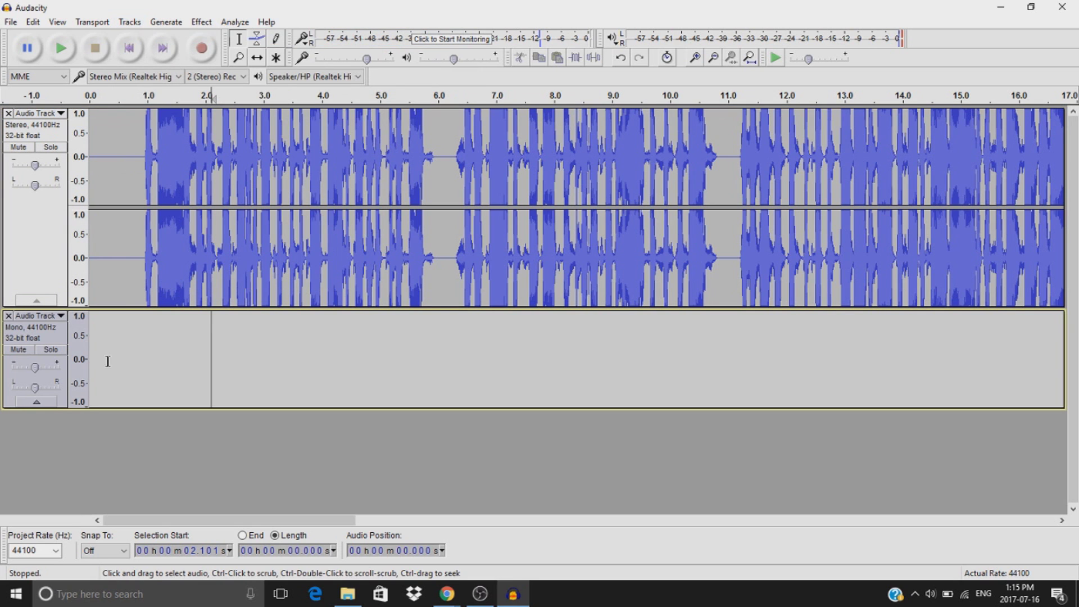
Generate one minute of white noise at amplitude 0.01 into the new mono track.
{"action": "left_click", "coordinate": [88, 353]}
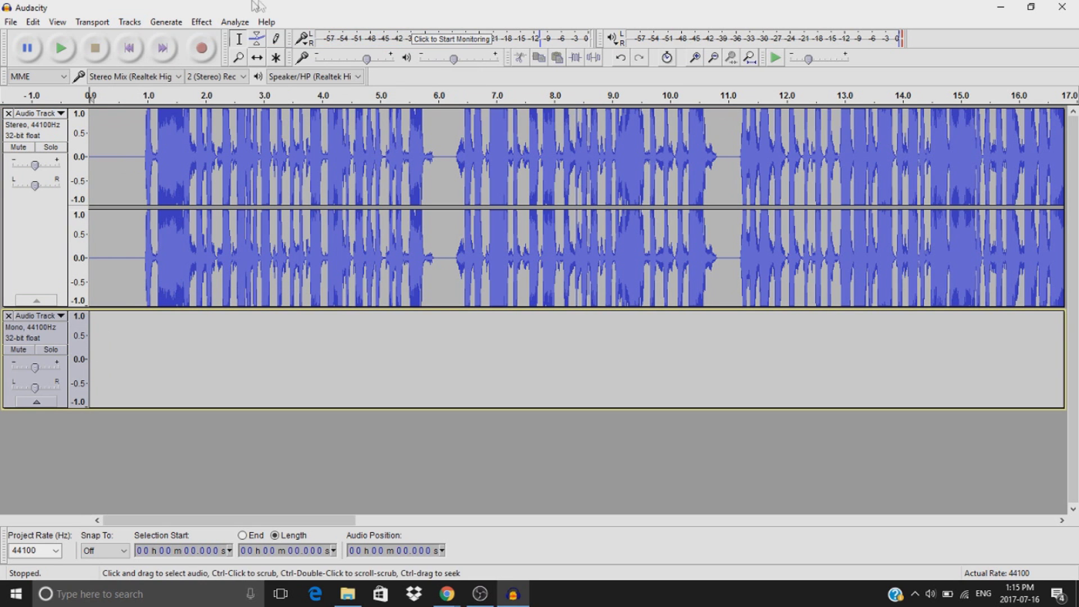
{"action": "left_click", "coordinate": [166, 22]}
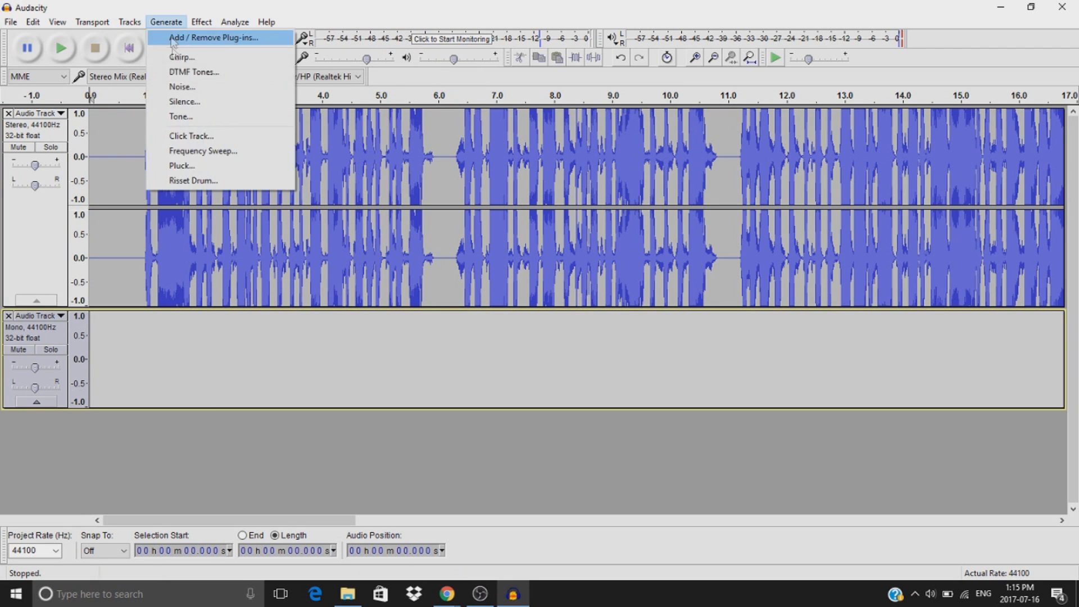
{"action": "left_click", "coordinate": [198, 89]}
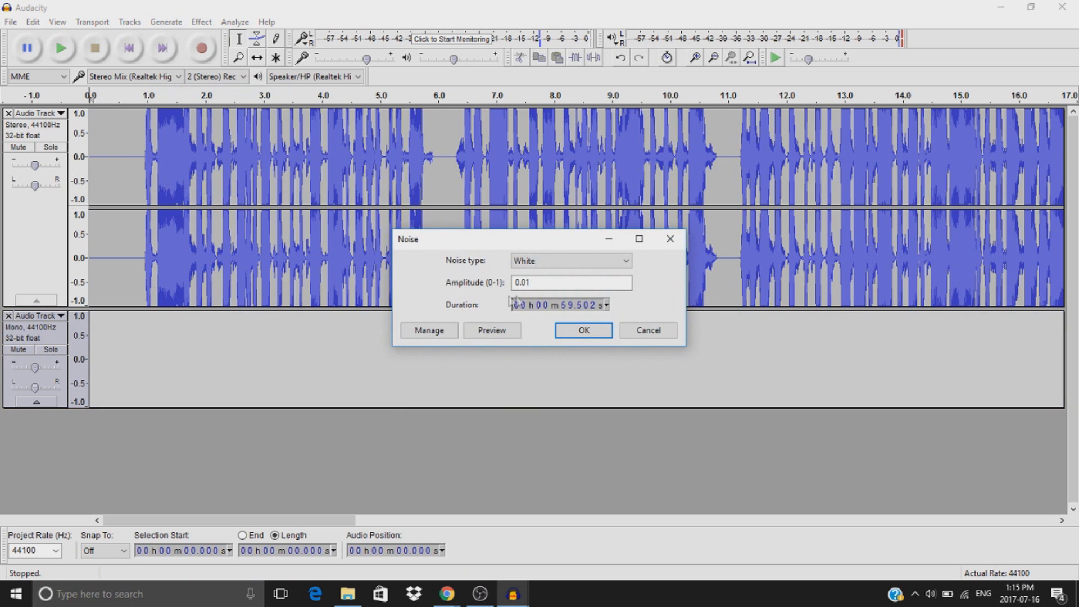
{"action": "left_click", "coordinate": [565, 308]}
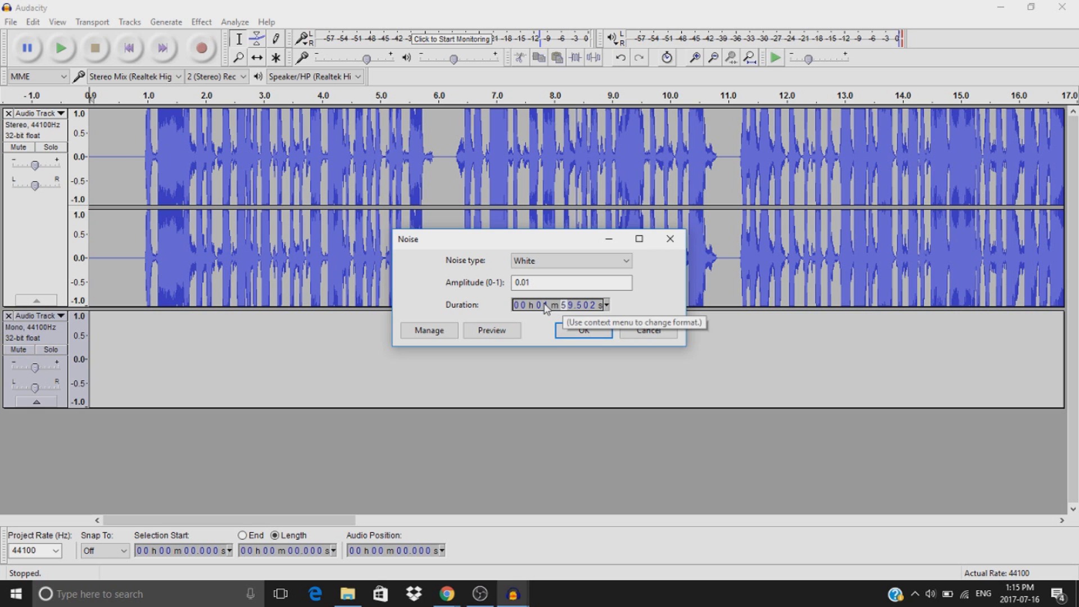
{"action": "left_click", "coordinate": [596, 331]}
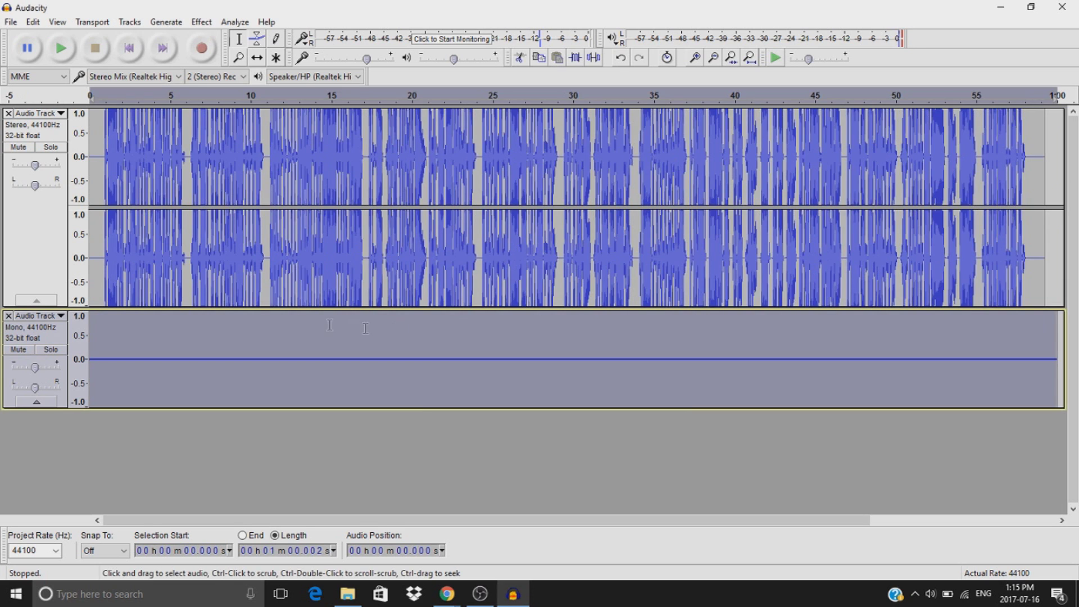
Play both tracks from about 4.8 s and lower the noise track's gain to -12 dB.
{"action": "left_click", "coordinate": [168, 341]}
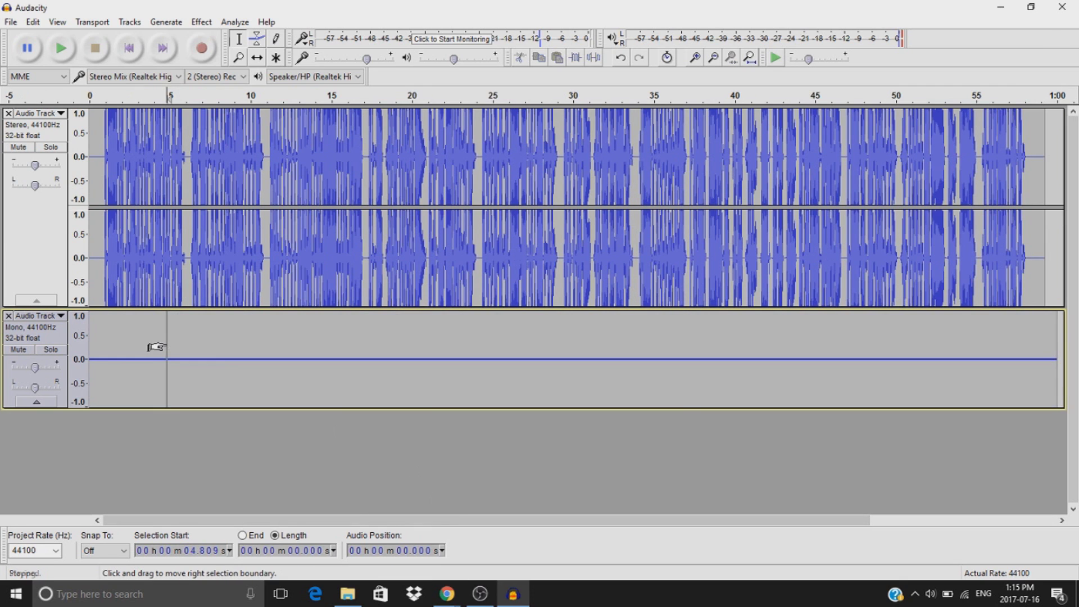
{"action": "key", "text": "space"}
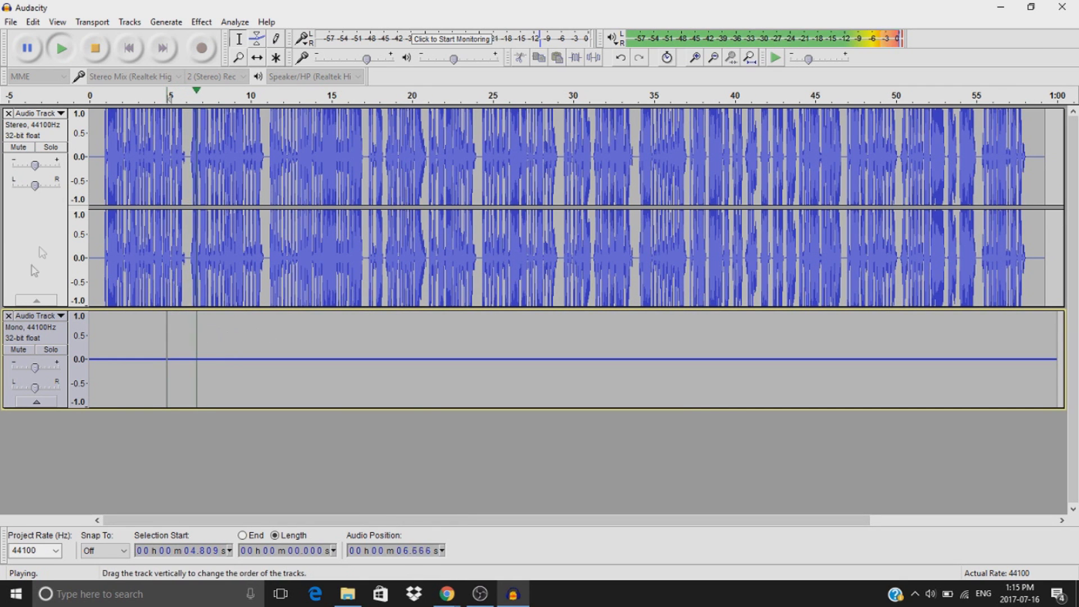
{"action": "mouse_move", "coordinate": [35, 368]}
{"action": "left_mouse_down"}
{"action": "mouse_move", "coordinate": [22, 373]}
{"action": "mouse_move", "coordinate": [35, 376]}
{"action": "left_mouse_up"}
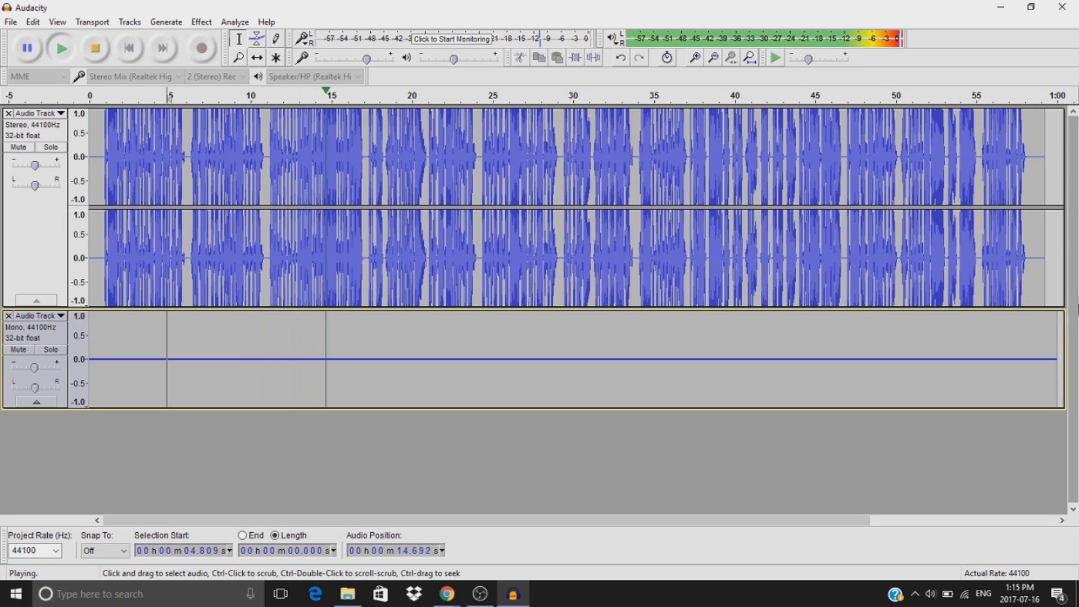
{"action": "key", "text": "space"}
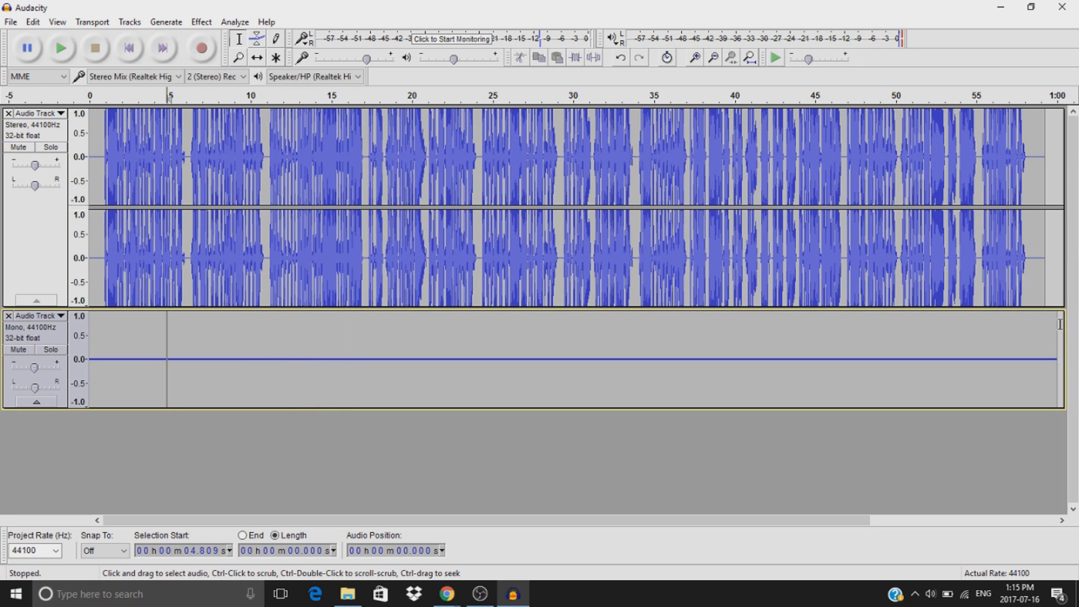
Use Mix and Render to merge the alert and noise tracks into one stereo Mix track.
{"action": "key", "text": "Home"}
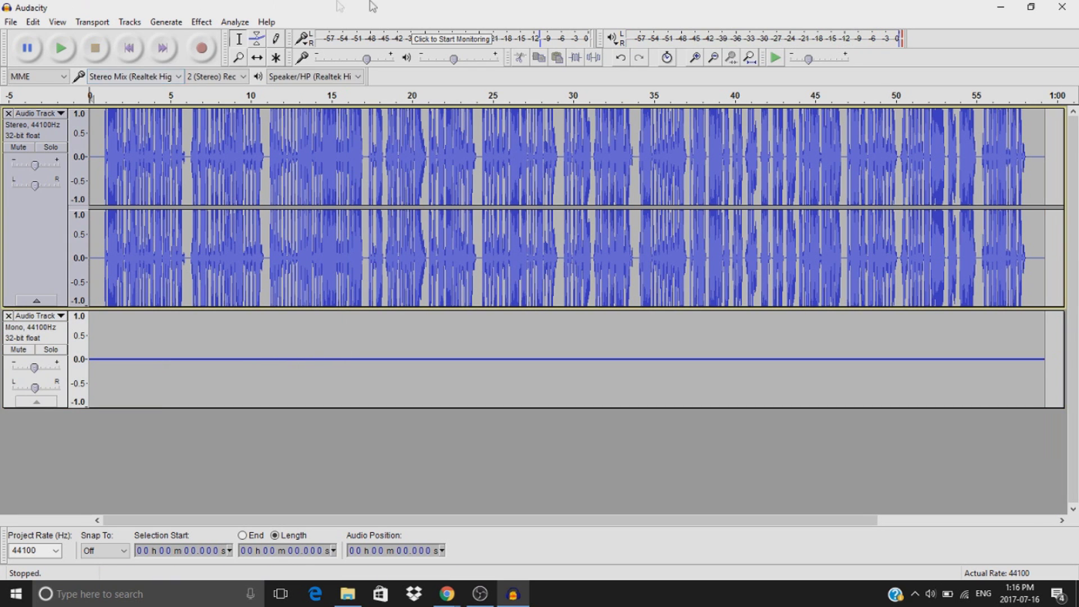
{"action": "left_click_drag", "start_coordinate": [157, 337], "coordinate": [217, 325]}
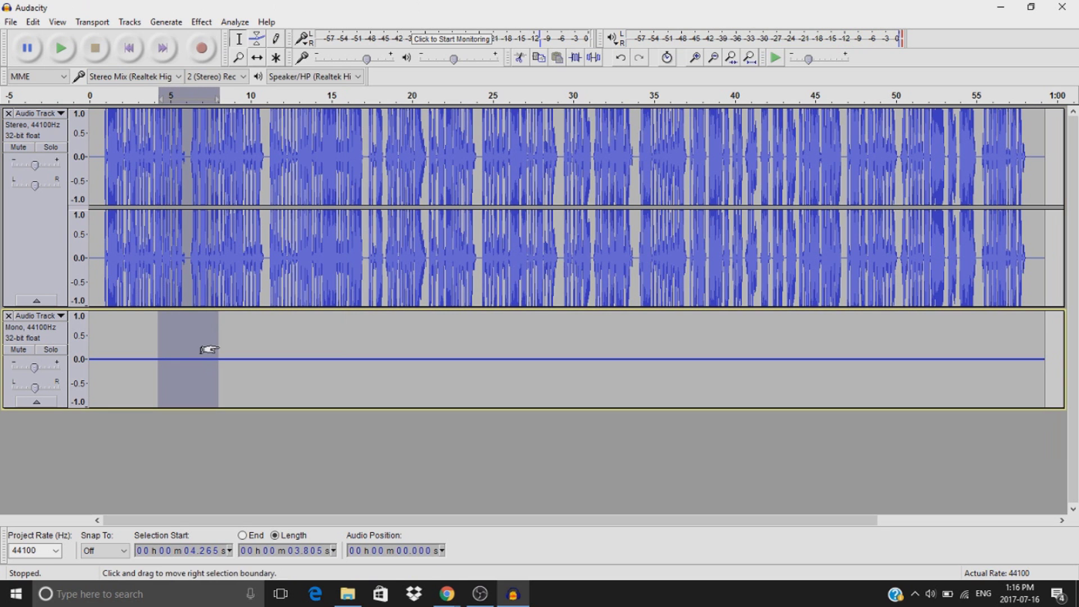
{"action": "left_click", "coordinate": [129, 22]}
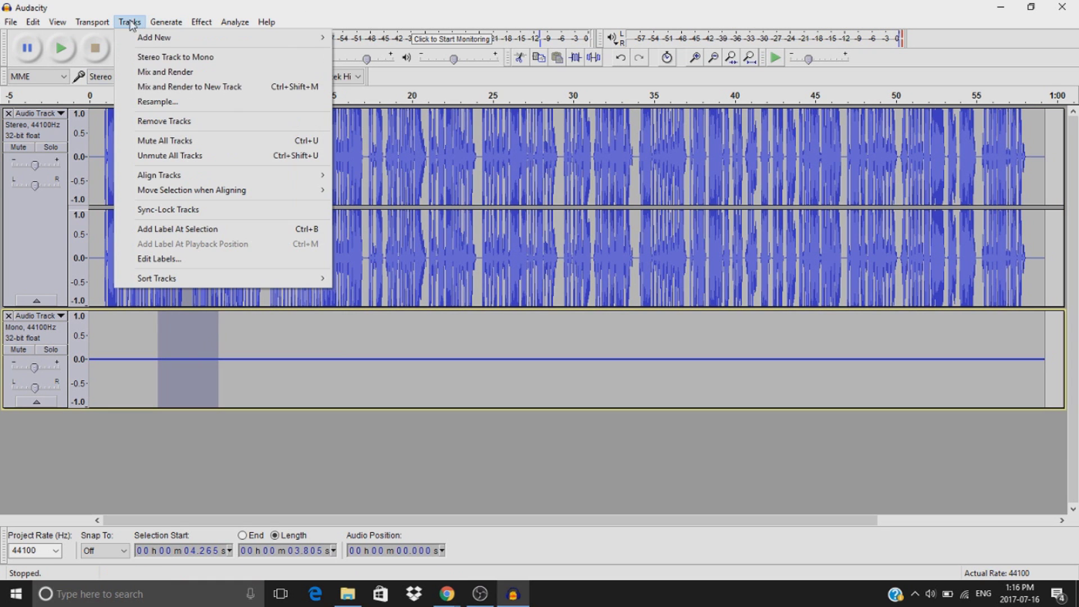
{"action": "left_click", "coordinate": [168, 72]}
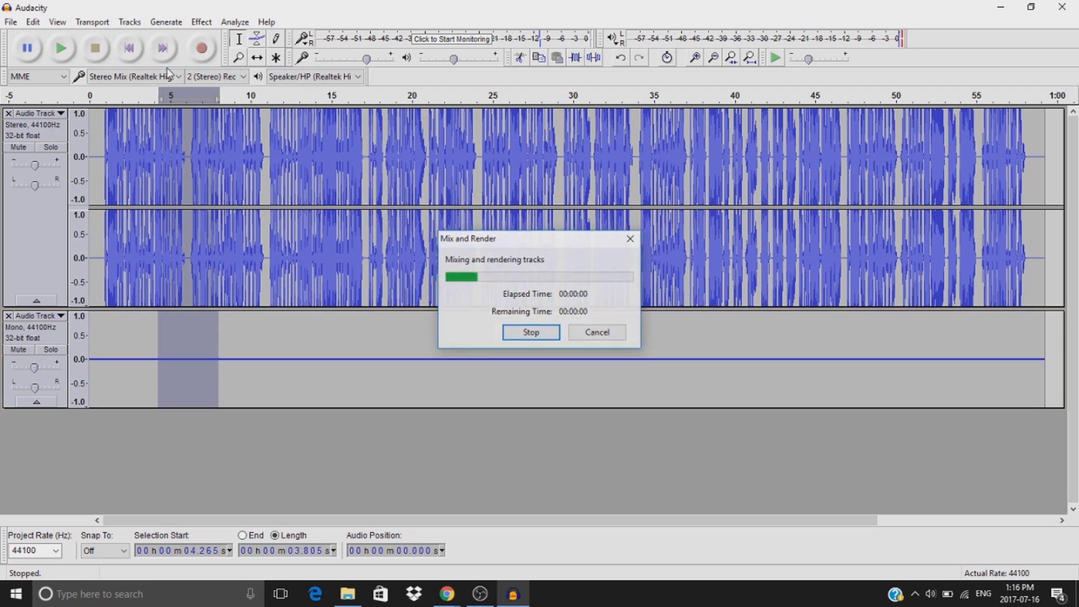
{"action": "left_click", "coordinate": [10, 22]}
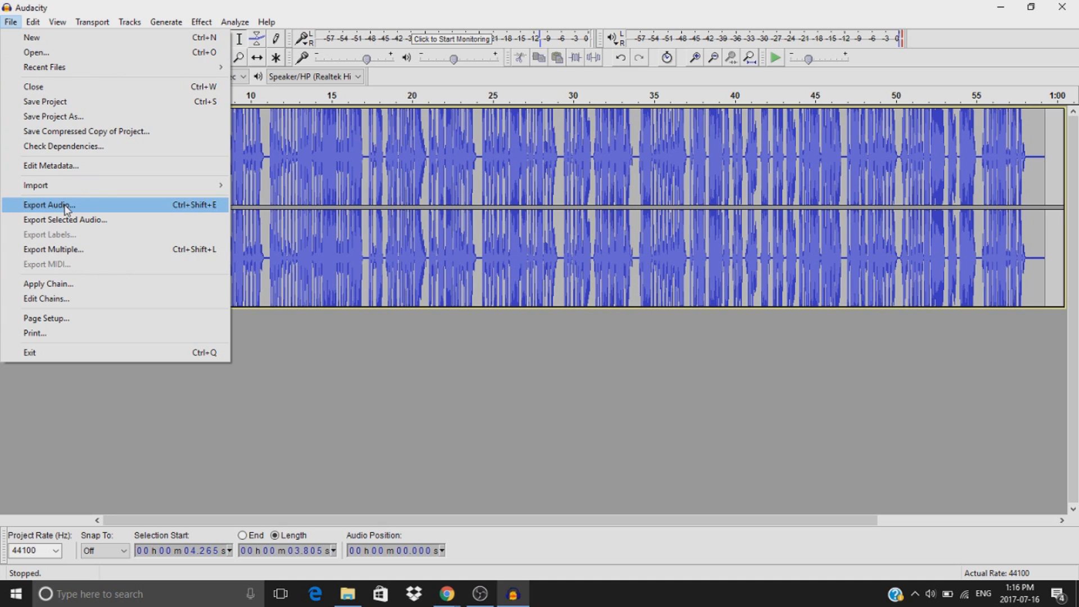
{"action": "left_click", "coordinate": [442, 363]}
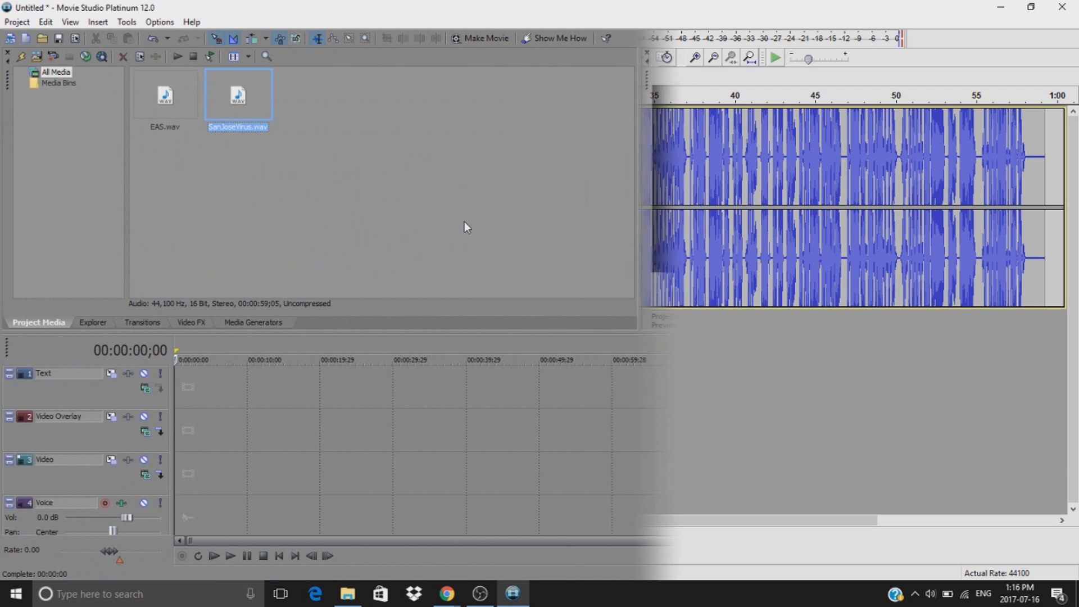
Add EAS.wav to the Voice track, delete it, rewind, and show the Media Generators list.
{"action": "left_click", "coordinate": [464, 226]}
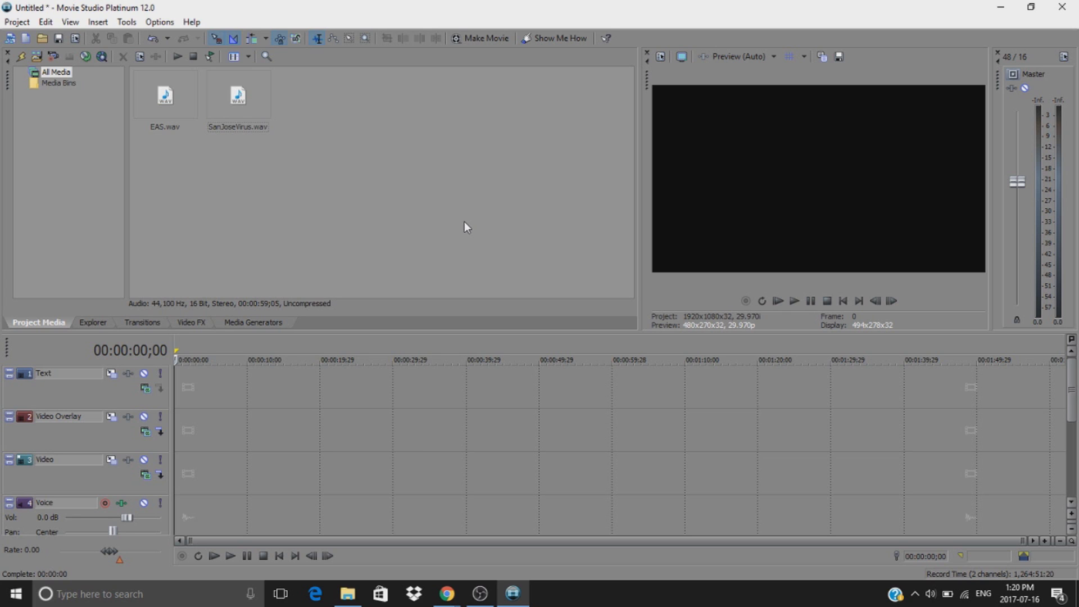
{"action": "double_click", "coordinate": [160, 106]}
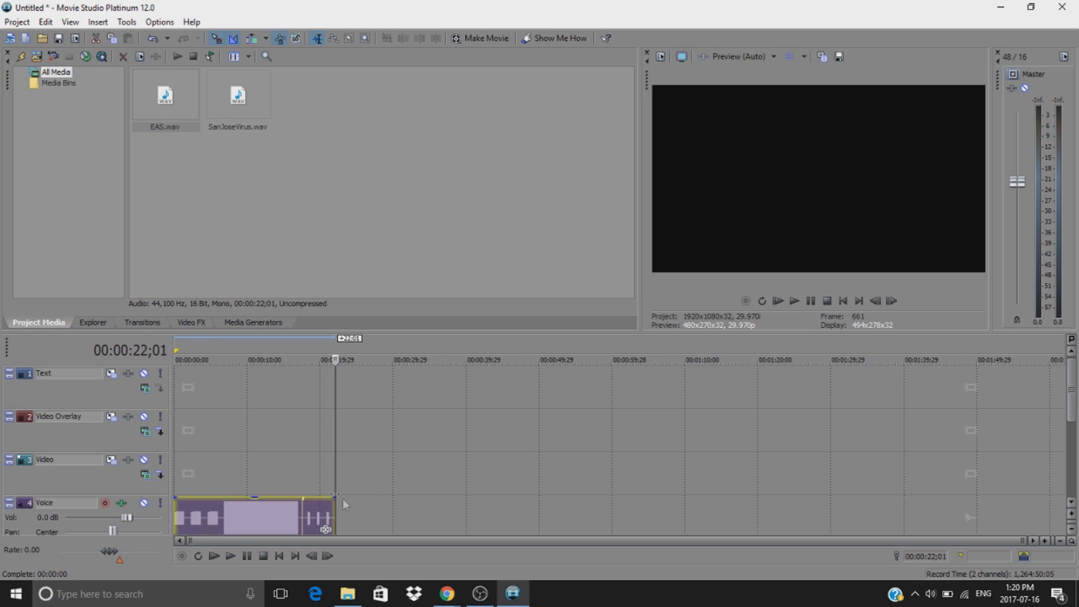
{"action": "key", "text": "Delete"}
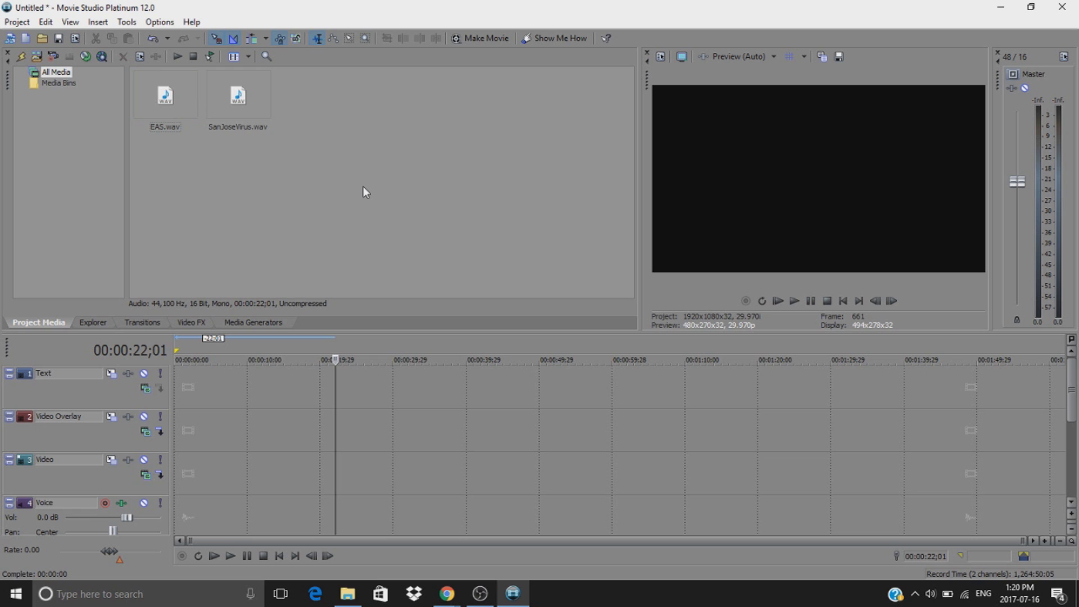
{"action": "left_click", "coordinate": [221, 373]}
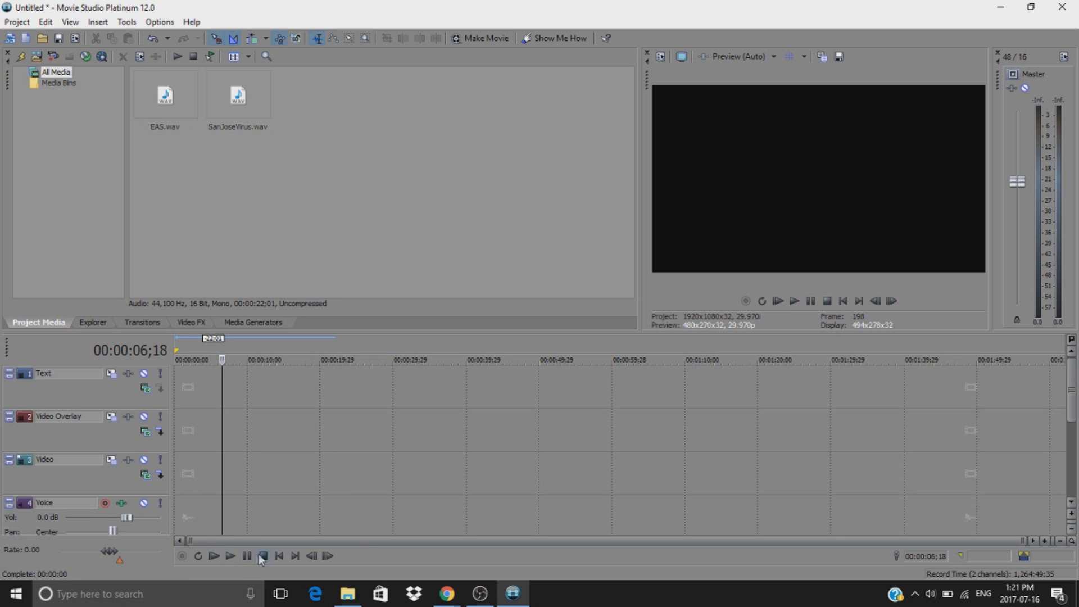
{"action": "left_click", "coordinate": [213, 555]}
{"action": "left_click", "coordinate": [246, 556]}
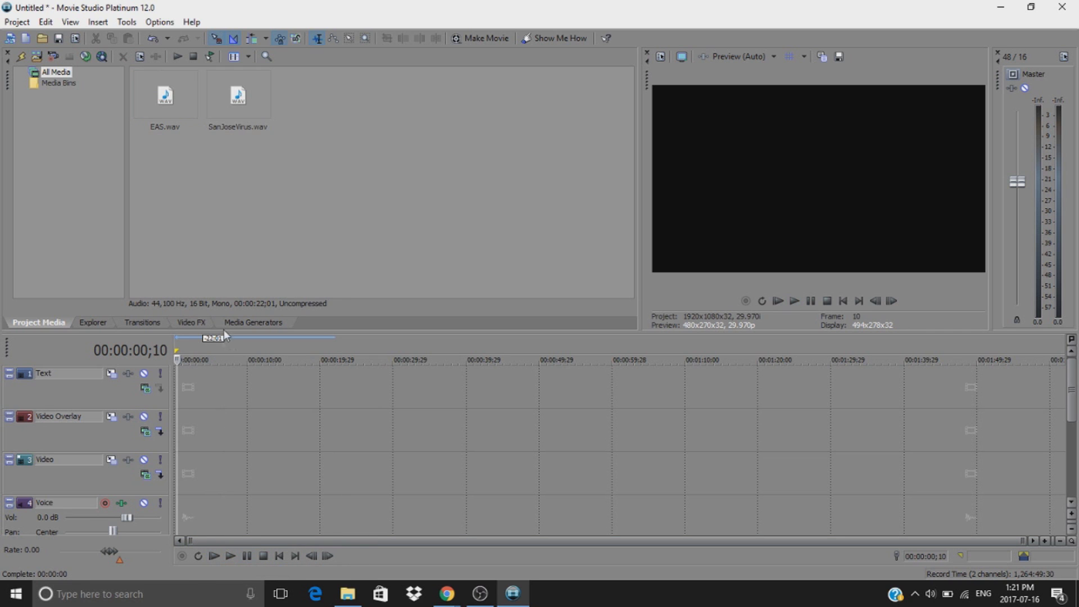
{"action": "left_click", "coordinate": [251, 322]}
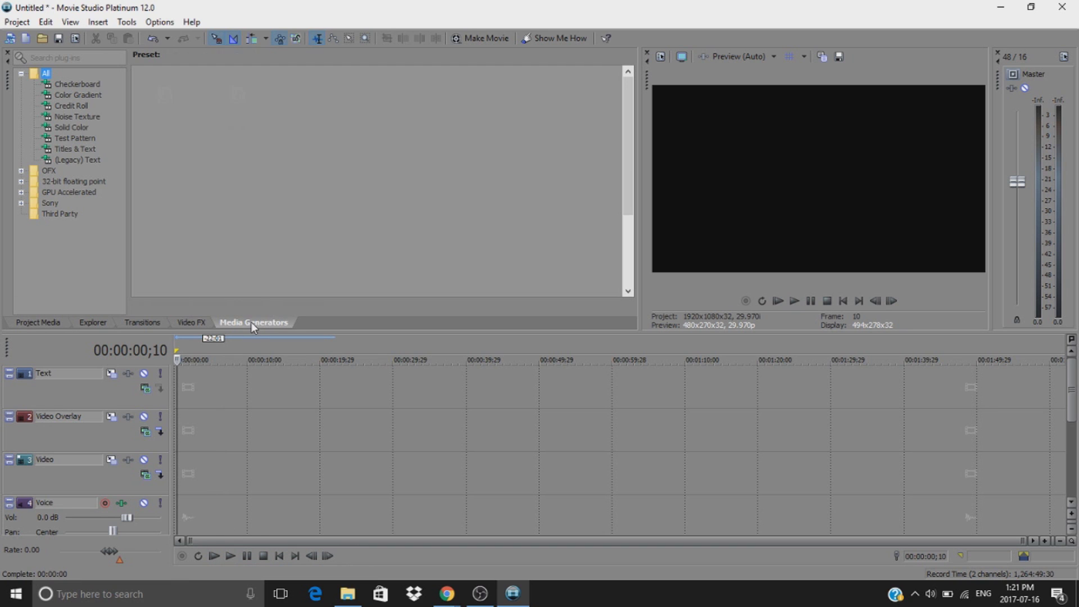
Drag the (Legacy) Text Default Text preset onto the Video track at 00:00:00.
{"action": "left_click", "coordinate": [83, 149]}
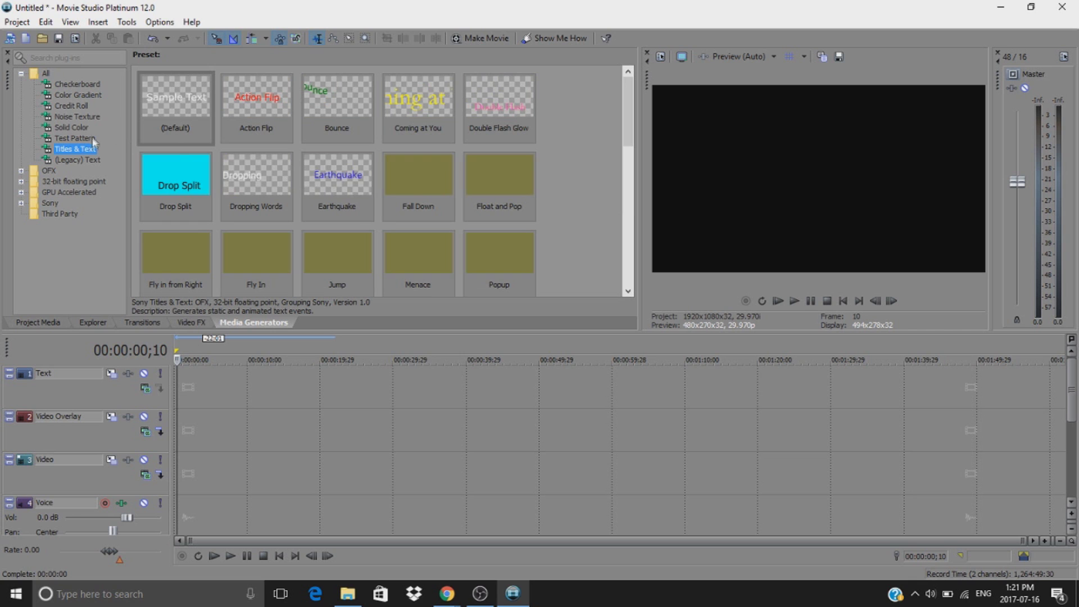
{"action": "left_click", "coordinate": [90, 160]}
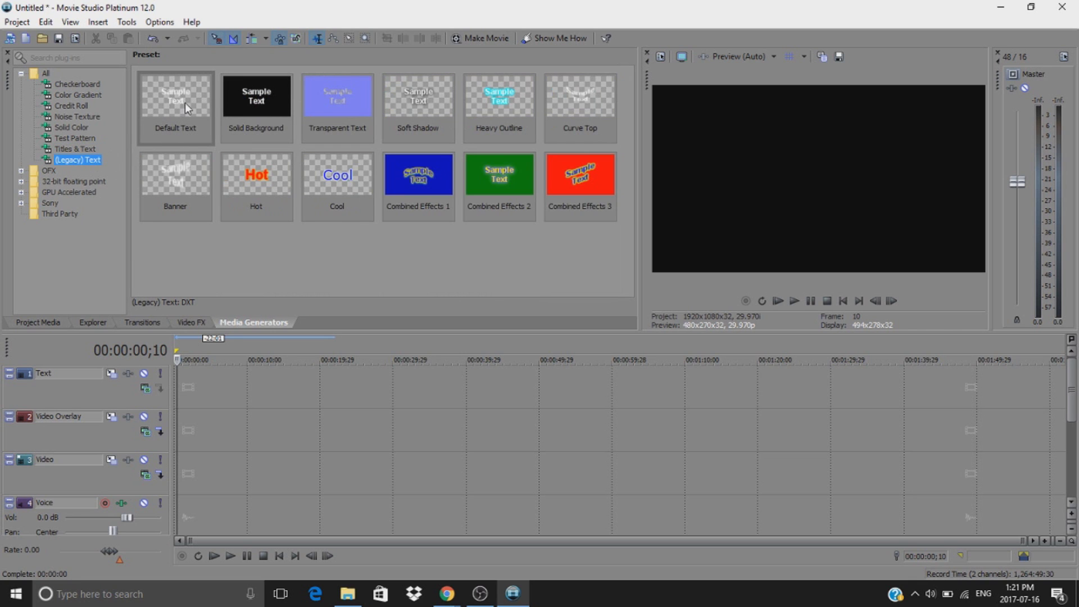
{"action": "left_click_drag", "start_coordinate": [184, 102], "coordinate": [182, 481]}
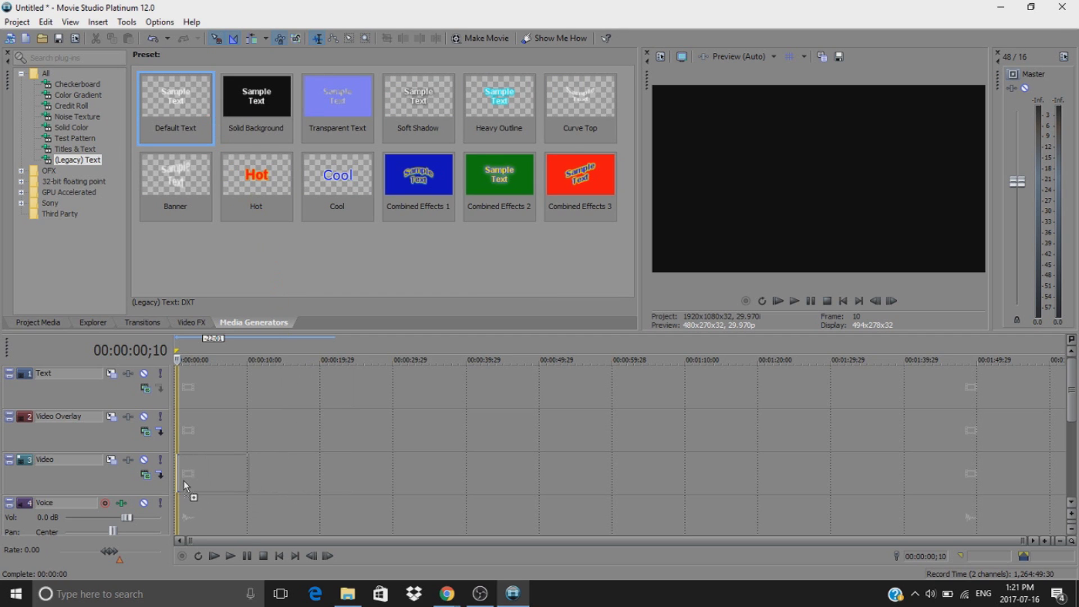
{"action": "left_click_drag", "start_coordinate": [184, 481], "coordinate": [184, 480]}
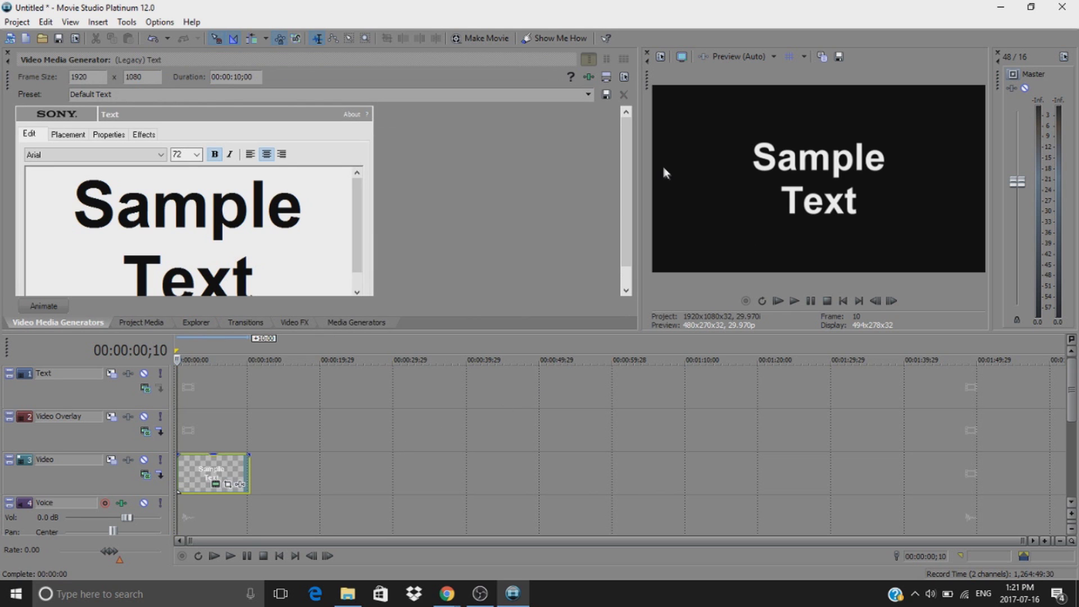
Set the legacy text's font size to 36.
{"action": "left_click_drag", "start_coordinate": [625, 164], "coordinate": [259, 253]}
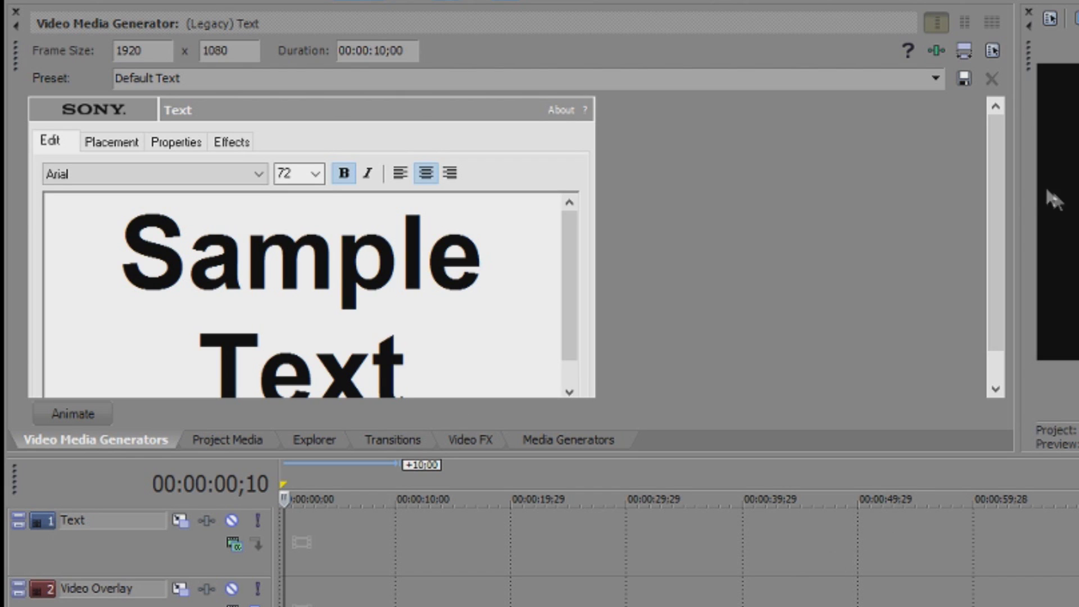
{"action": "left_click_drag", "start_coordinate": [1010, 179], "coordinate": [1017, 279]}
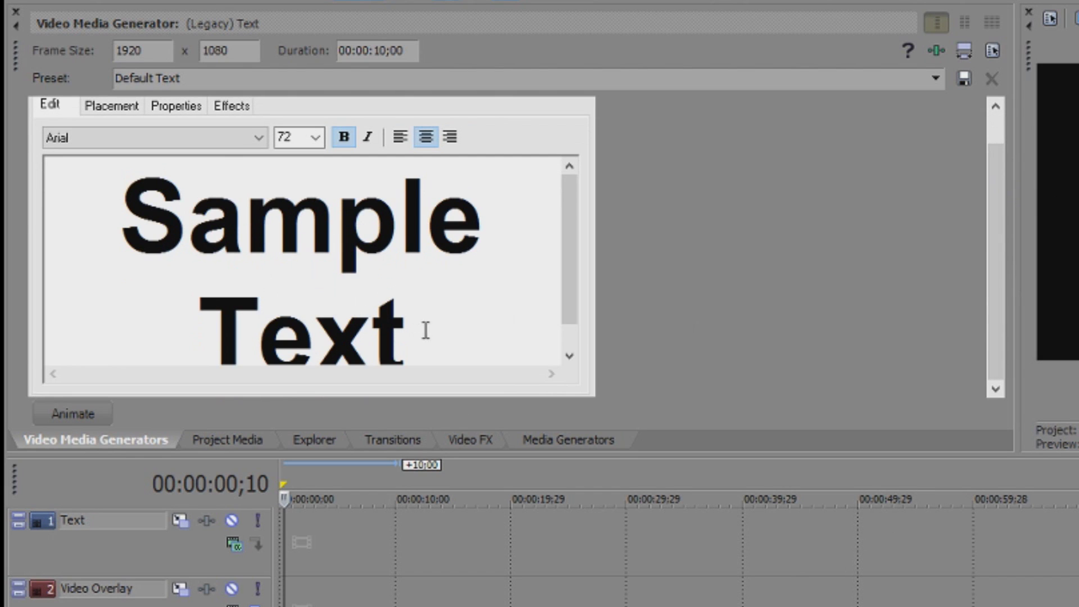
{"action": "left_click_drag", "start_coordinate": [424, 331], "coordinate": [27, 10]}
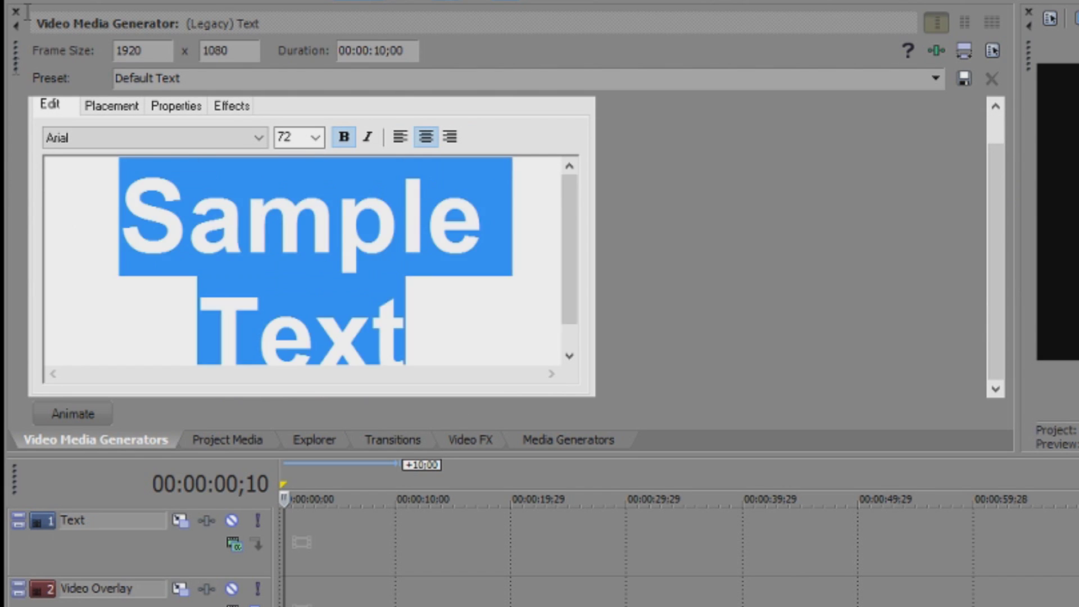
{"action": "left_click", "coordinate": [317, 138]}
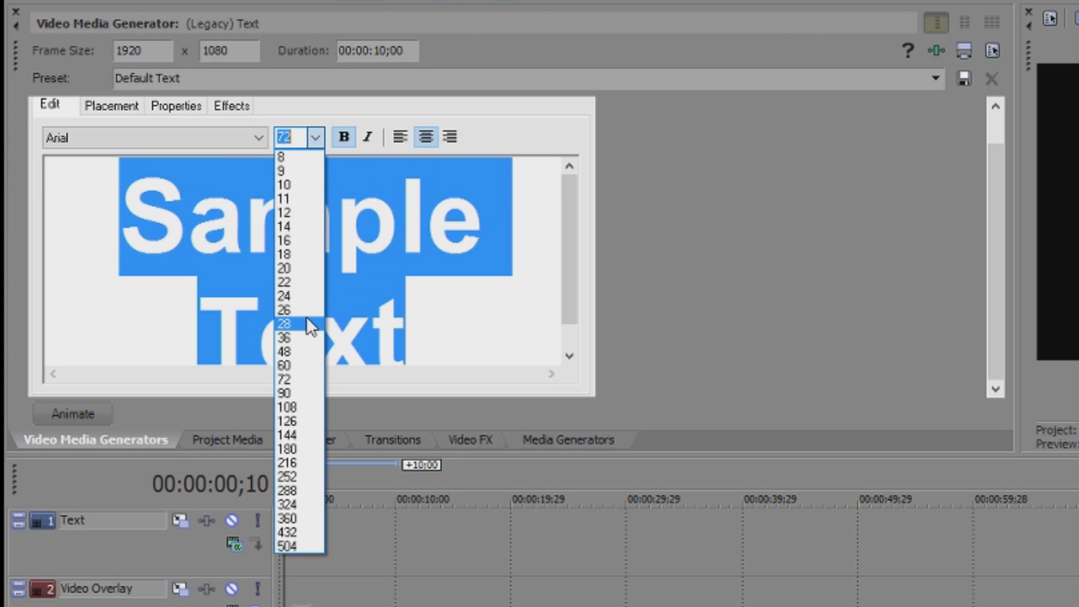
{"action": "left_click", "coordinate": [291, 296]}
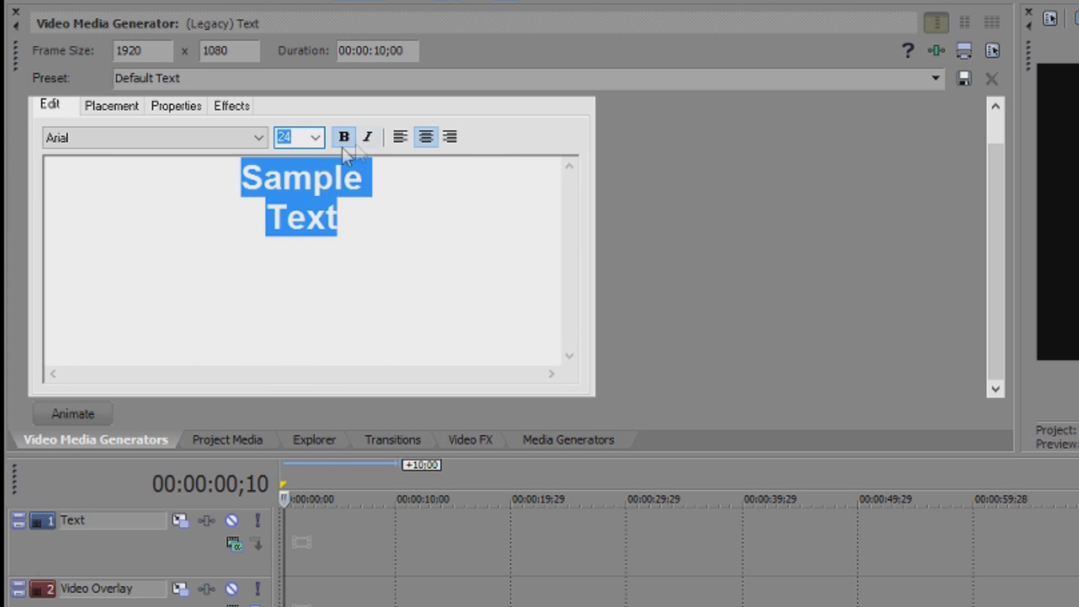
{"action": "left_click", "coordinate": [316, 138]}
{"action": "left_click", "coordinate": [298, 352]}
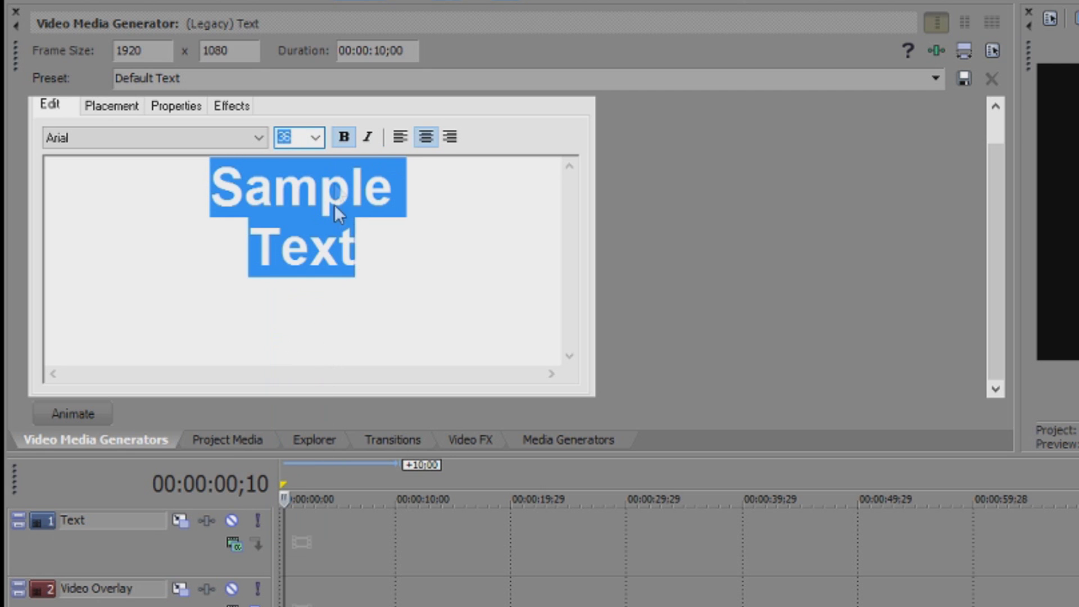
Delete the Sample Text placeholder and set the font to Sydnie.
{"action": "left_click", "coordinate": [376, 250]}
{"action": "key", "text": "ctrl+a"}
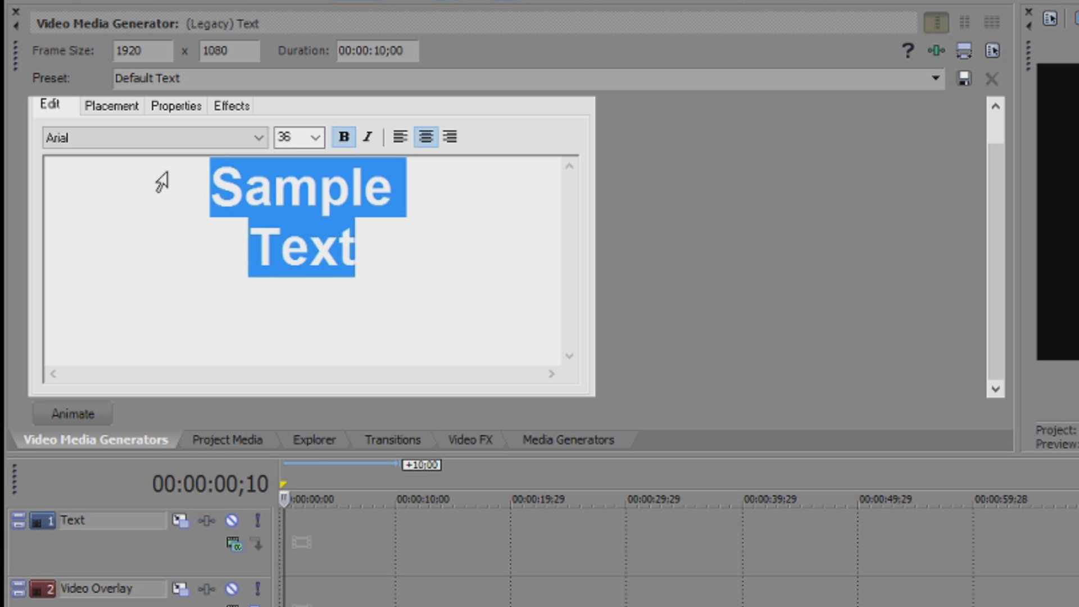
{"action": "key", "text": "Delete"}
{"action": "left_click", "coordinate": [227, 143]}
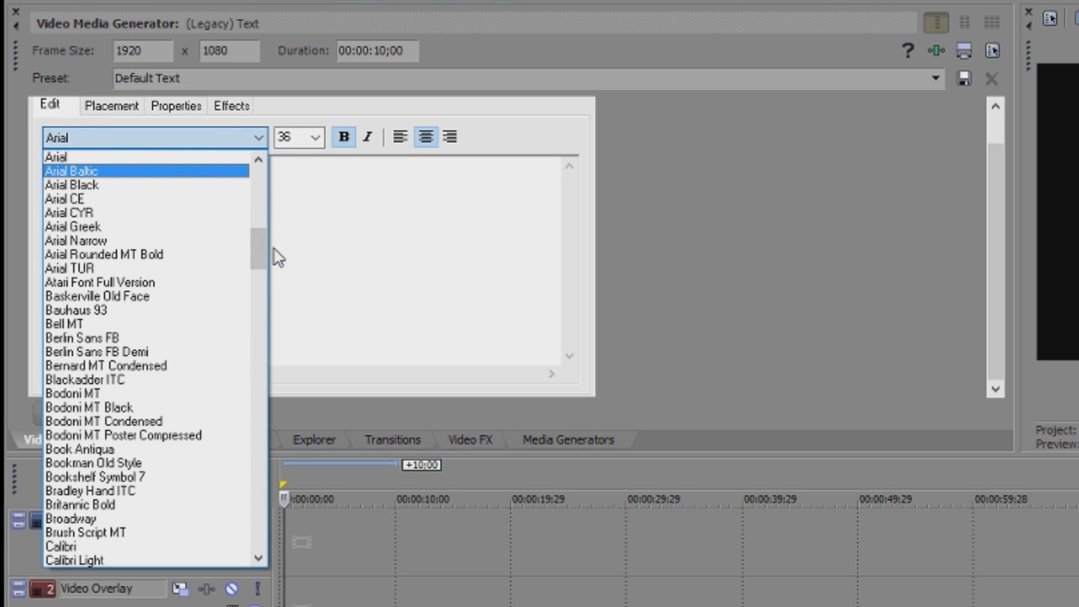
{"action": "left_click_drag", "start_coordinate": [257, 245], "coordinate": [289, 488]}
{"action": "left_click", "coordinate": [65, 476]}
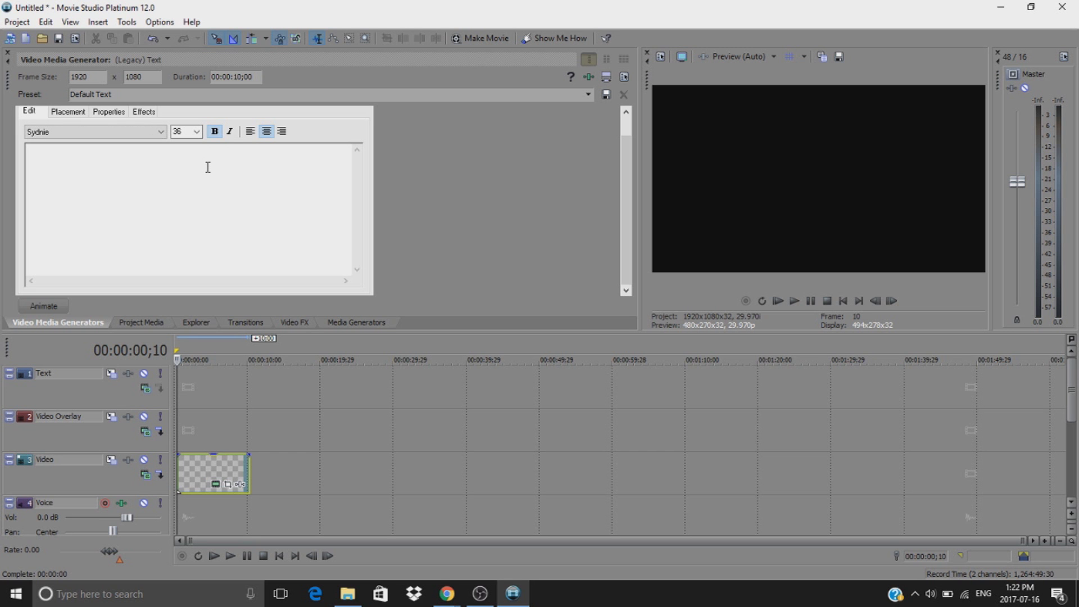
Type the title line 'EMERGENCY ALERT SYSTEM' in the Sydnie font.
{"action": "type", "text": "EMERGENCY"}
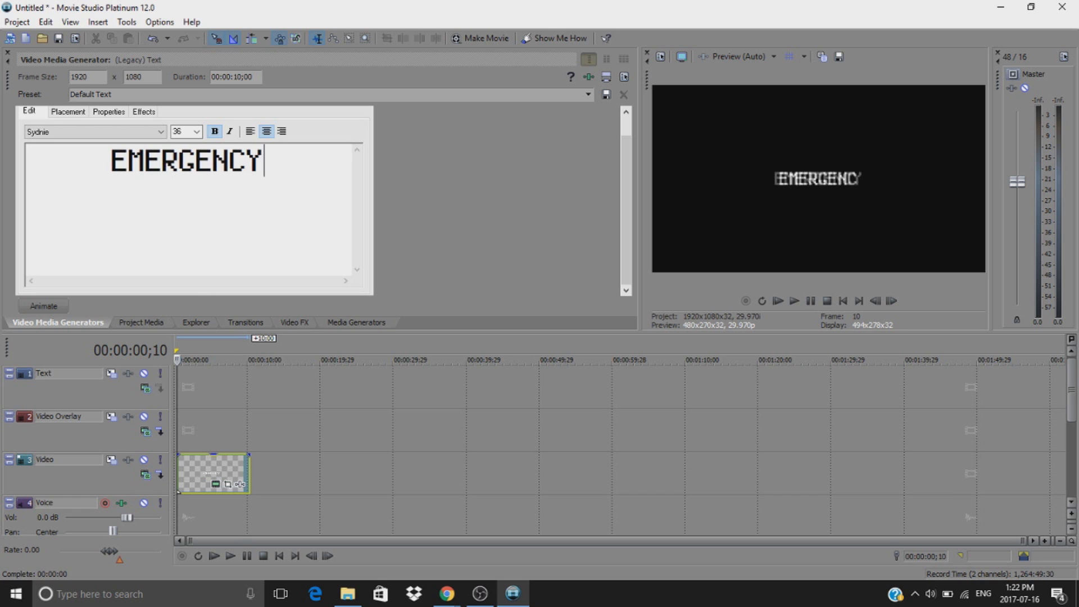
{"action": "type", "text": " ALERT SYSTEN"}
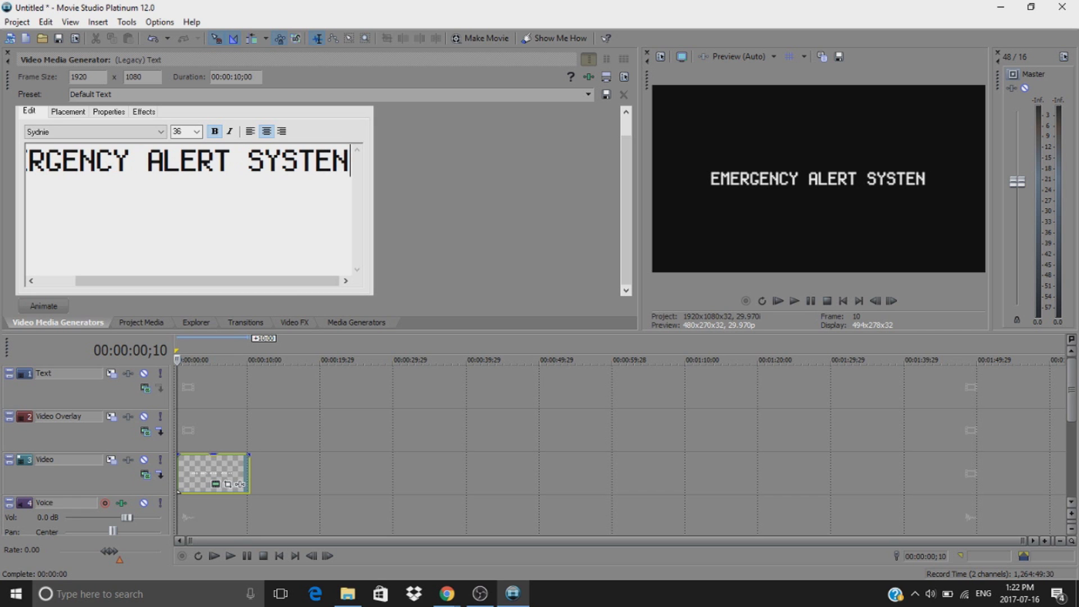
{"action": "key", "text": "BackSpace"}
{"action": "type", "text": "M"}
{"action": "key", "text": "shift+Left"}
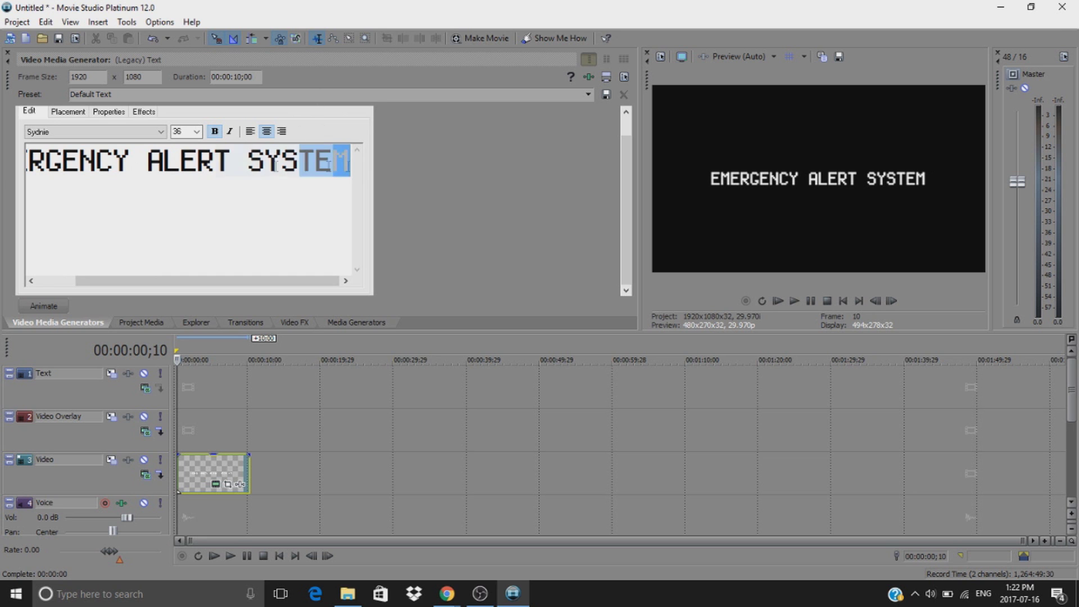
{"action": "key", "text": "shift+Home"}
{"action": "left_click", "coordinate": [161, 132]}
{"action": "left_click_drag", "start_coordinate": [160, 361], "coordinate": [208, 353]}
{"action": "left_click", "coordinate": [511, 217]}
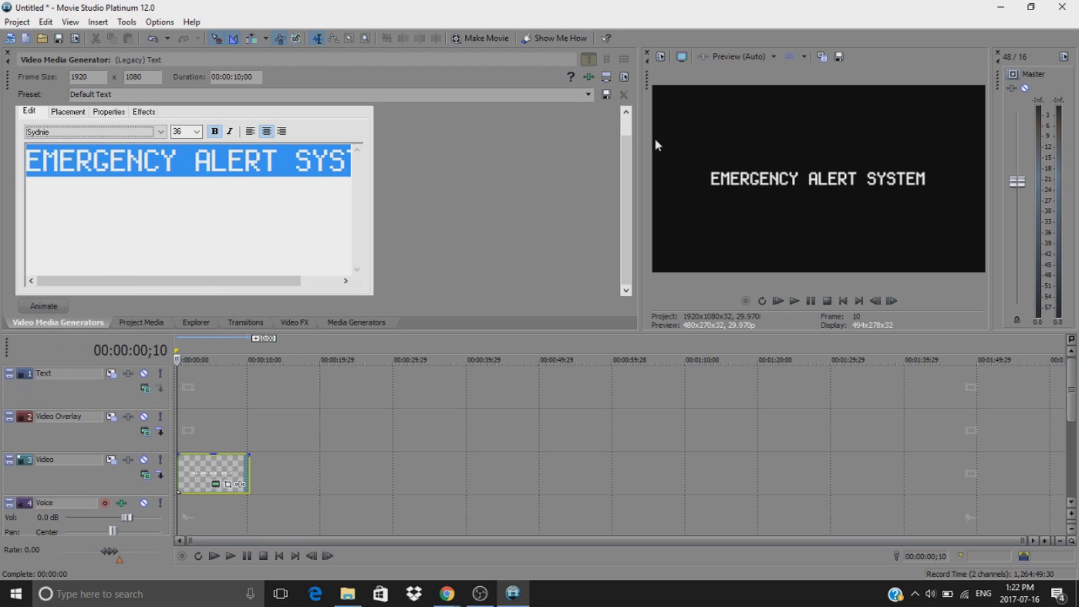
{"action": "left_click_drag", "start_coordinate": [223, 280], "coordinate": [234, 285]}
{"action": "left_click", "coordinate": [240, 201]}
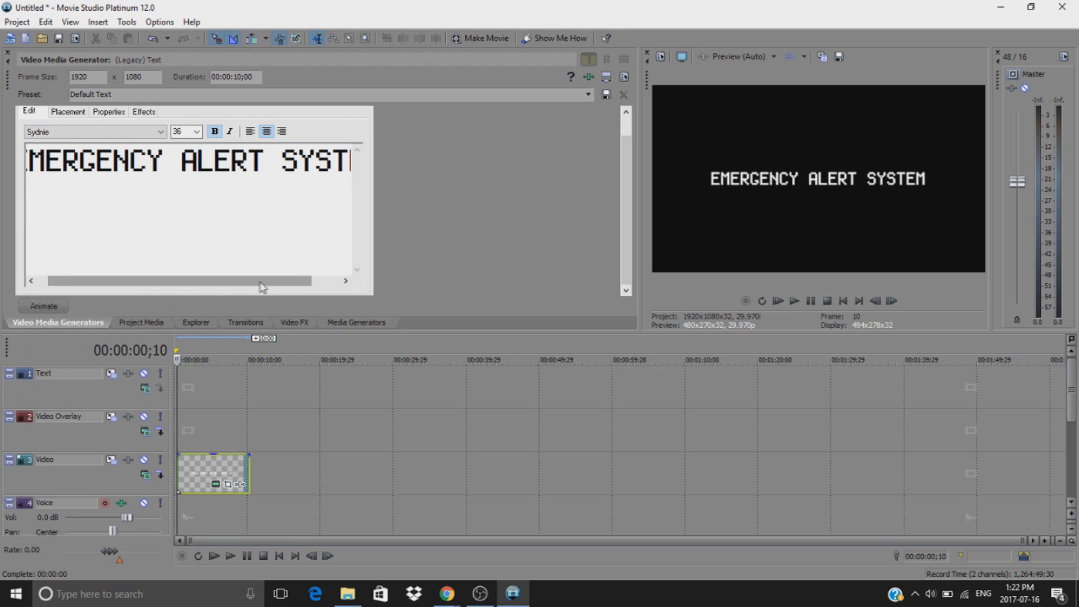
Add stacked lines 'Civil Authorities', 'issued a', 'Contagious Disease', 'Warning' below the title.
{"action": "key", "text": "End"}
{"action": "key", "text": "Return"}
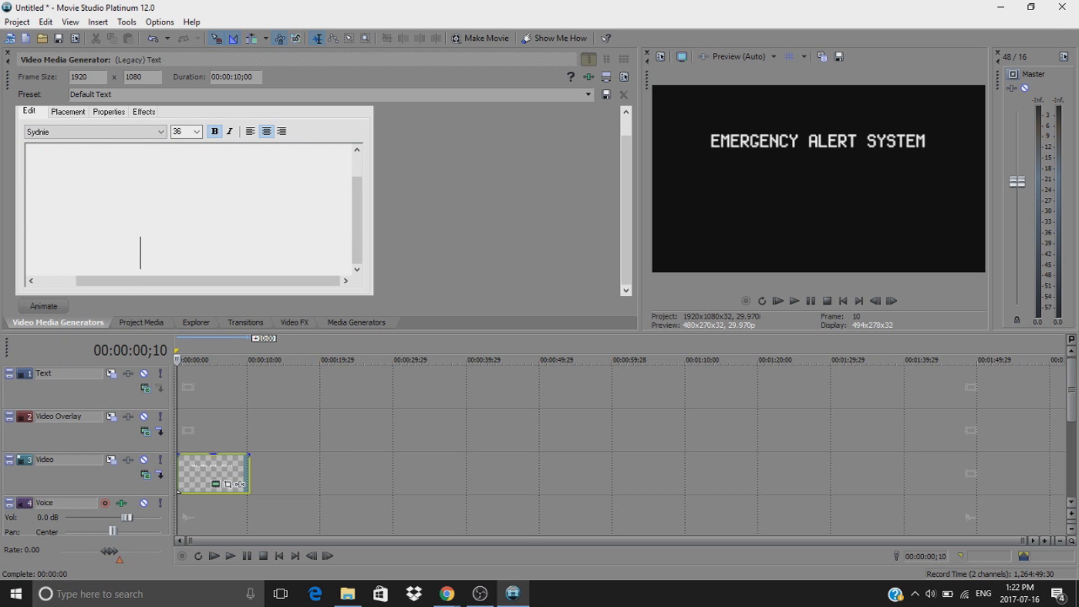
{"action": "type", "text": "Civil Authorities"}
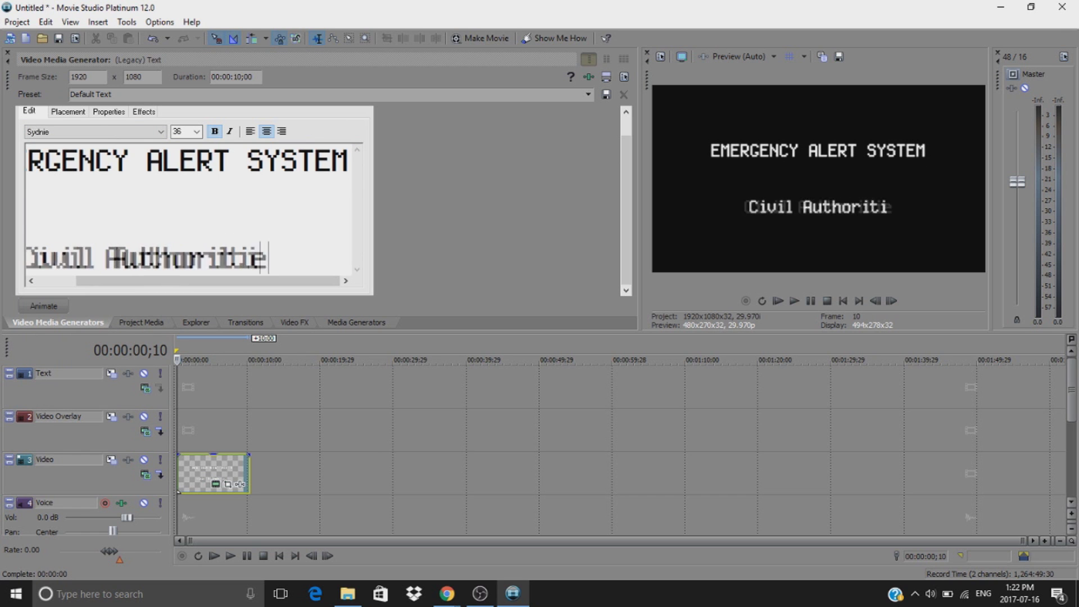
{"action": "key", "text": "Return"}
{"action": "type", "text": "i"}
{"action": "key", "text": "BackSpace"}
{"action": "type", "text": "issued a"}
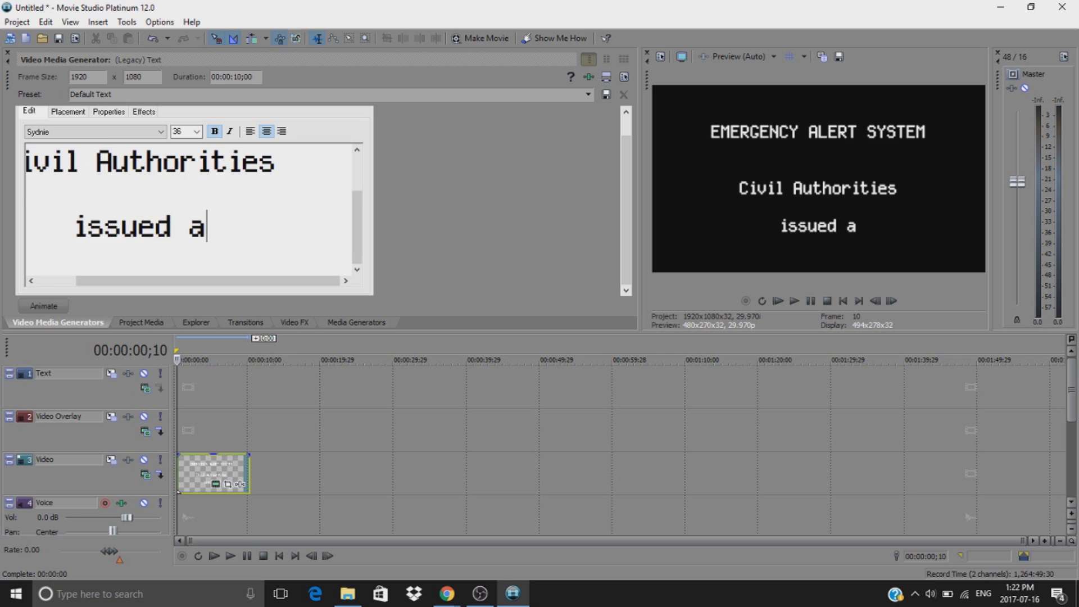
{"action": "key", "text": "Return"}
{"action": "type", "text": "Contagious Disease"}
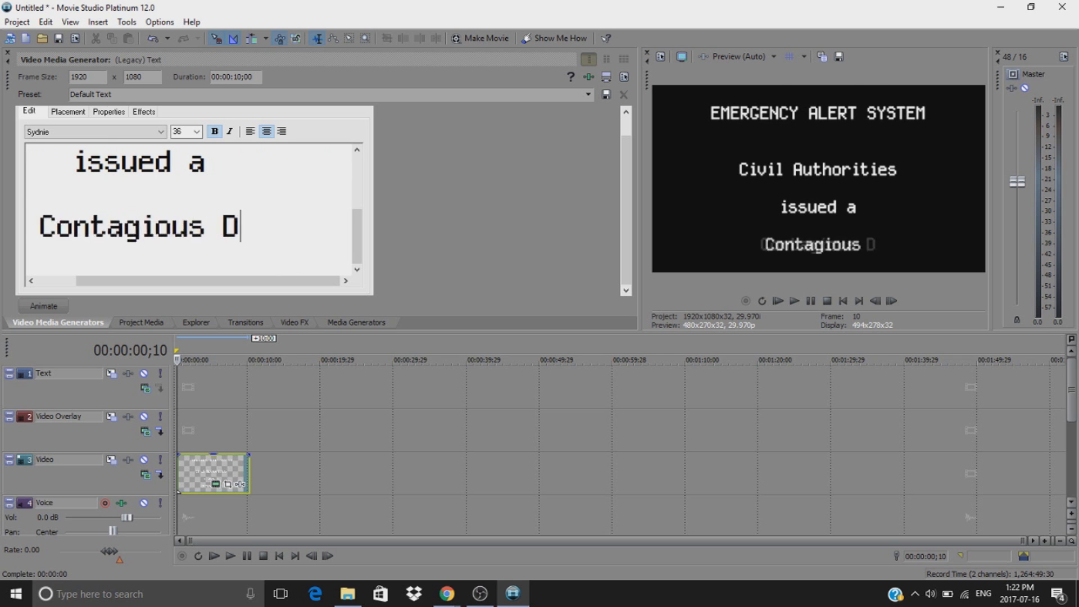
{"action": "key", "text": "Return"}
{"action": "type", "text": "Warning"}
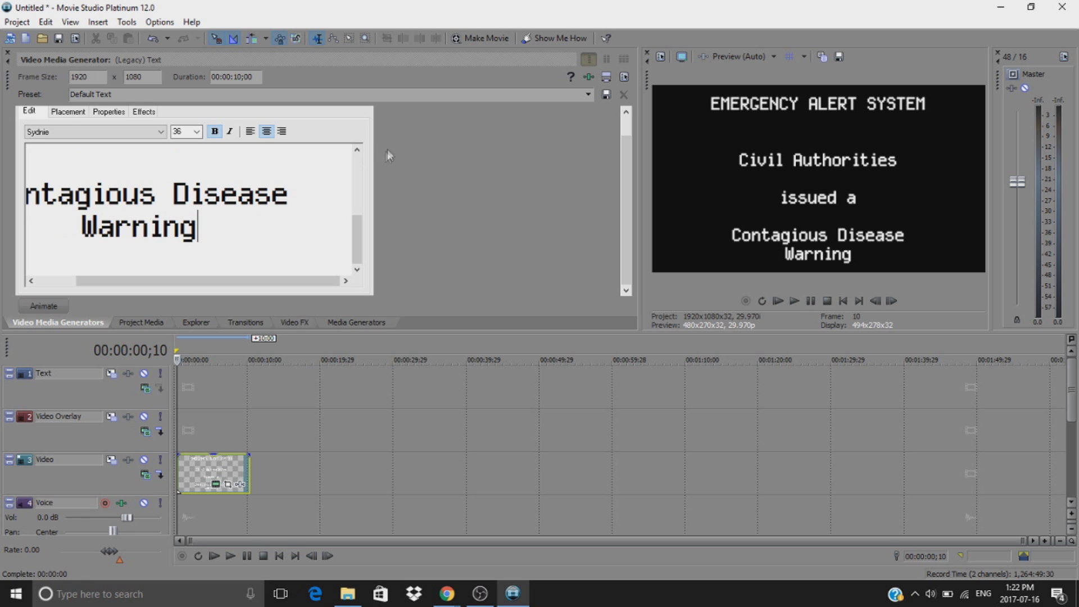
{"action": "left_click", "coordinate": [7, 53]}
Trim EAS.wav to 00:00:00–00:00:17;16 and drop it at the Voice track start.
{"action": "left_click_drag", "start_coordinate": [258, 112], "coordinate": [253, 210]}
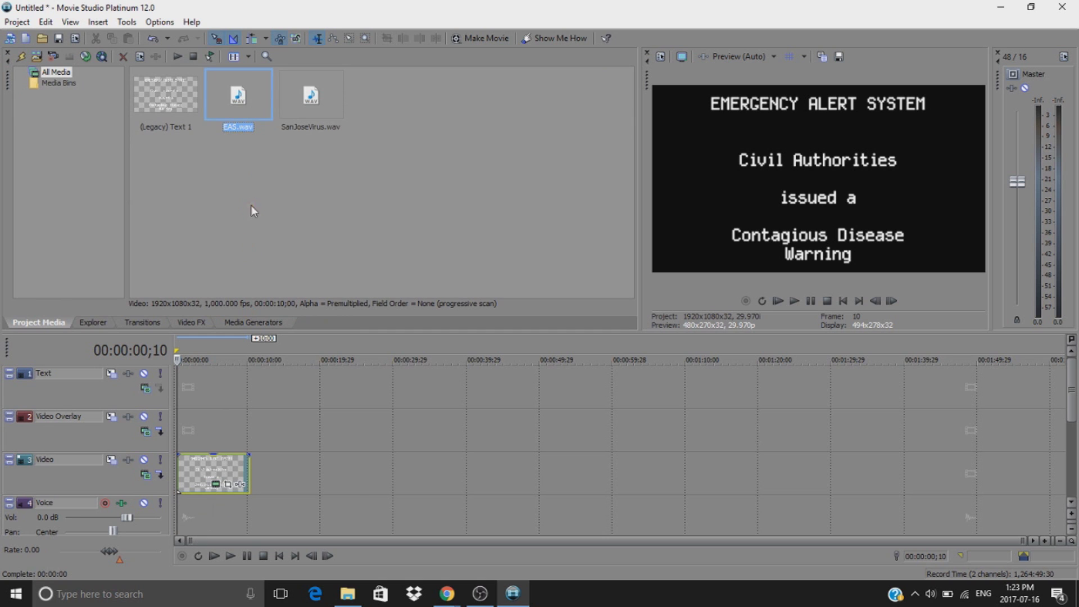
{"action": "right_click", "coordinate": [261, 105]}
{"action": "left_click", "coordinate": [290, 114]}
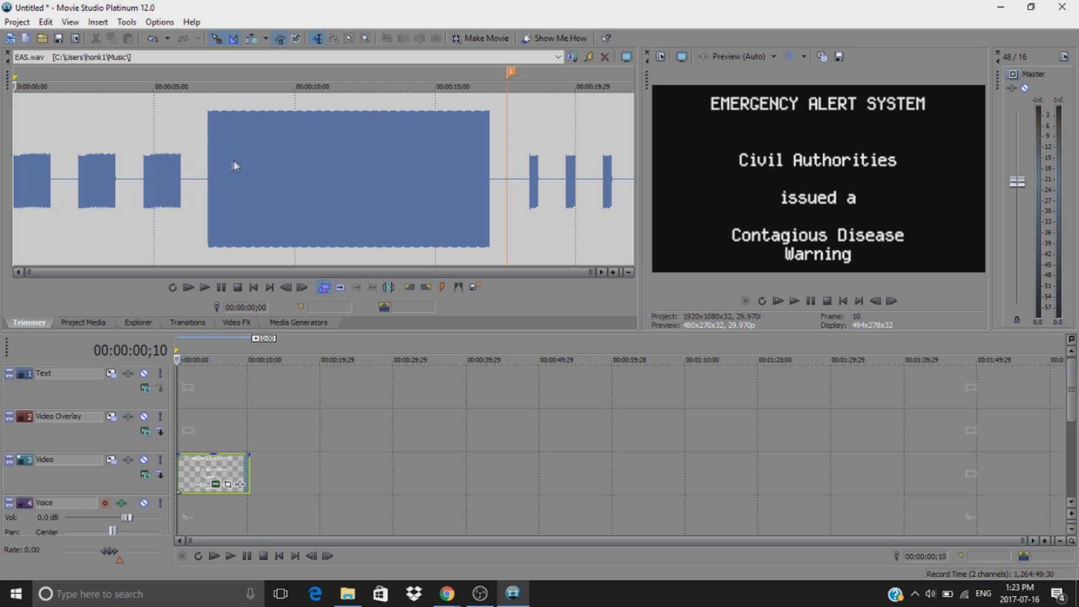
{"action": "left_click", "coordinate": [508, 136]}
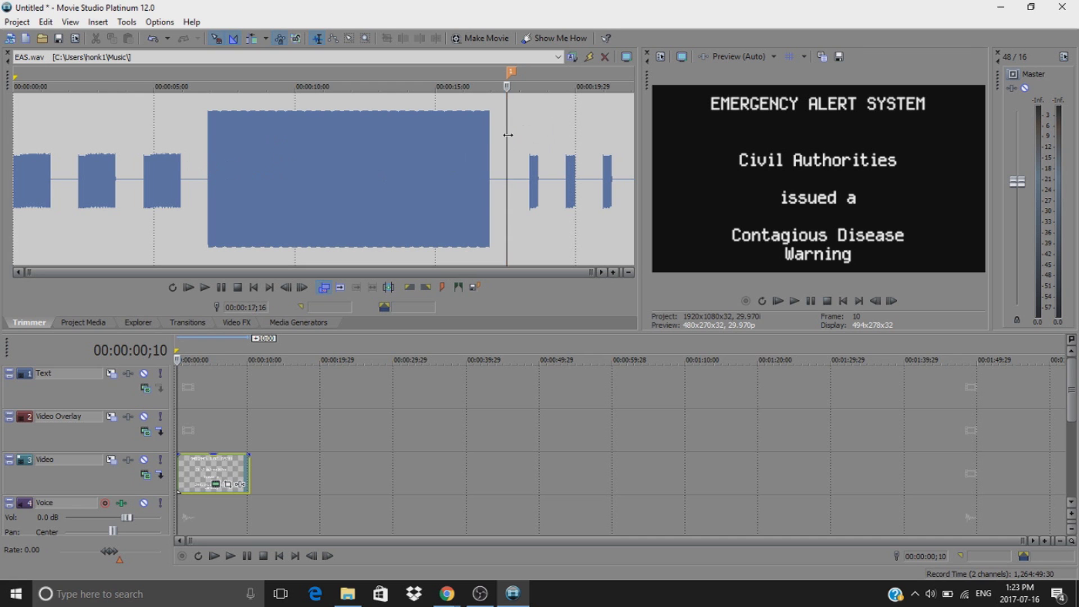
{"action": "left_click", "coordinate": [426, 287]}
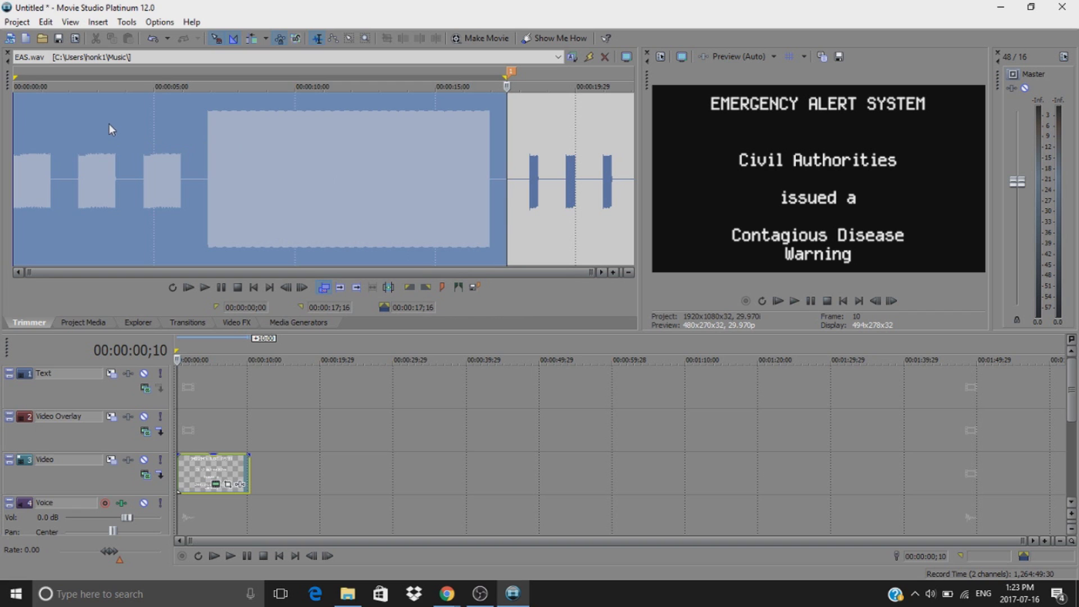
{"action": "left_click_drag", "start_coordinate": [109, 125], "coordinate": [188, 519]}
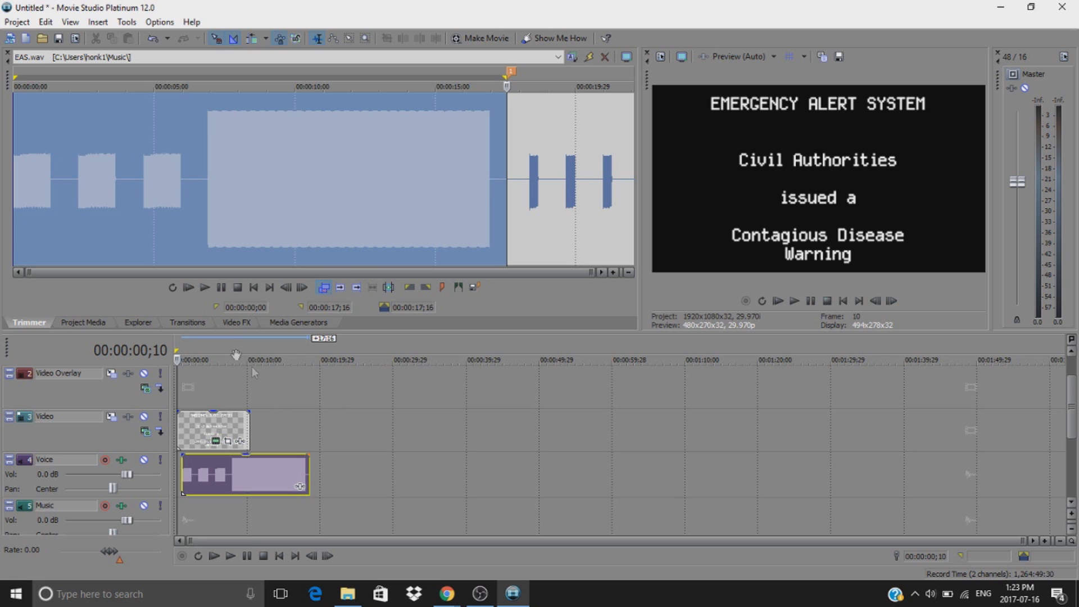
Add SanJoseVirus.wav from Project Media to the Voice track.
{"action": "left_click", "coordinate": [313, 322]}
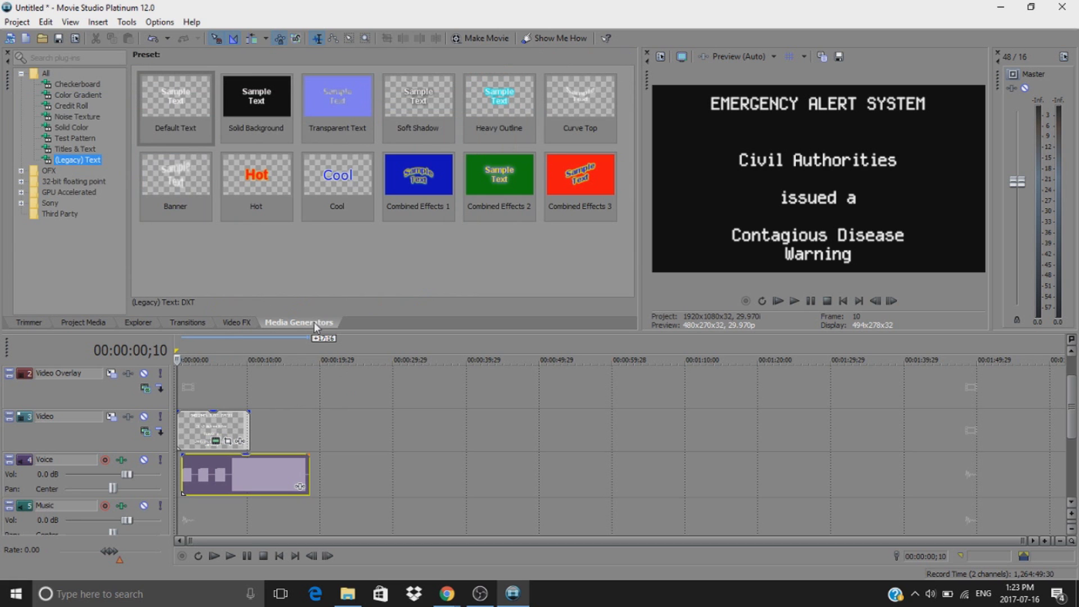
{"action": "left_click", "coordinate": [84, 323]}
{"action": "left_click", "coordinate": [321, 170]}
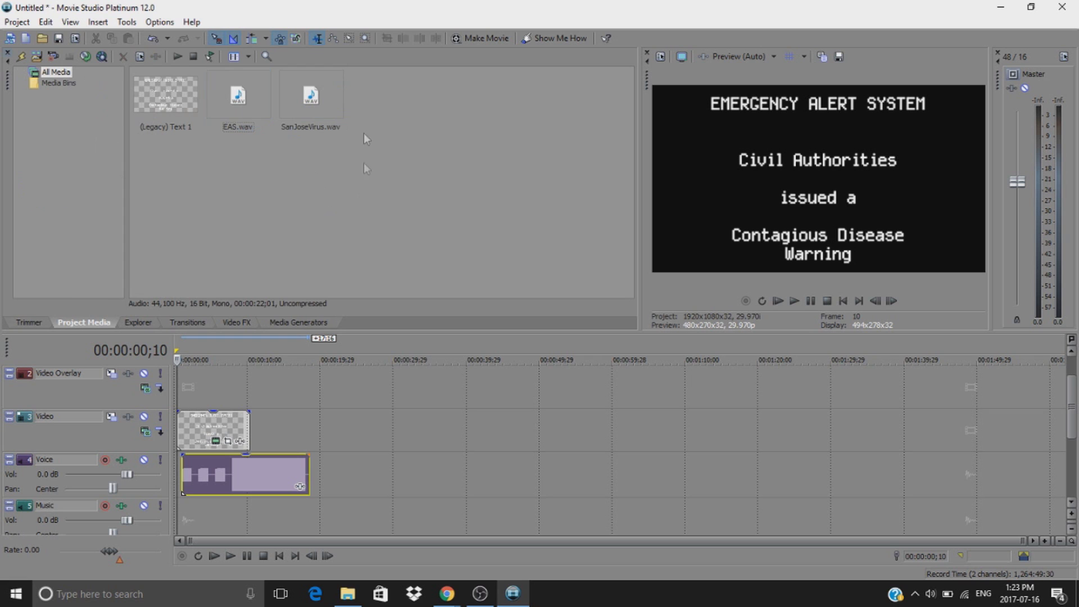
{"action": "left_click_drag", "start_coordinate": [320, 96], "coordinate": [321, 493]}
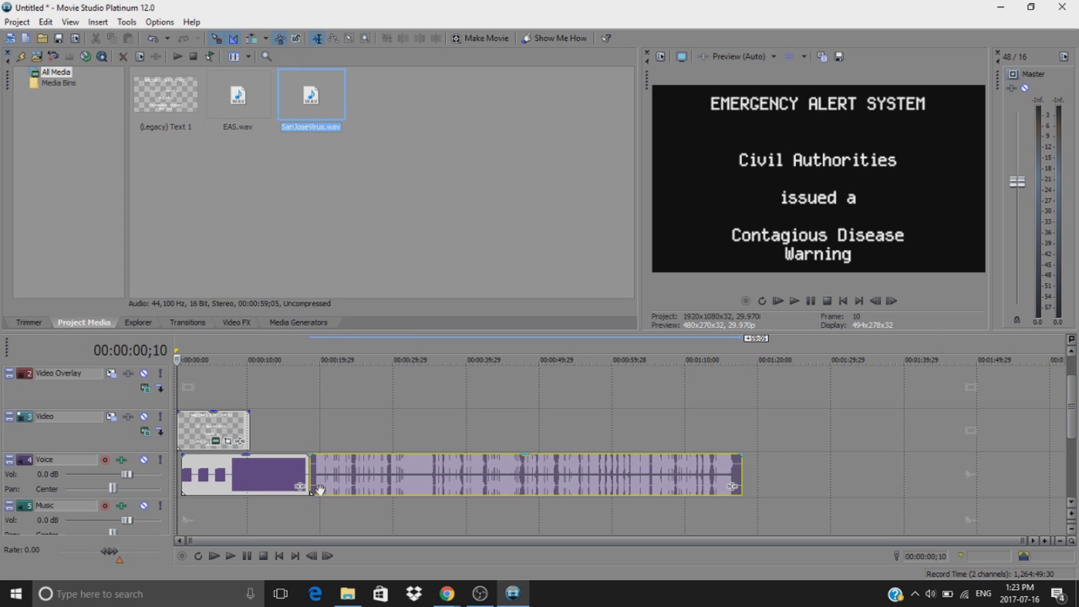
Trim EAS.wav to its 17;16–21;27 beeps and place them after the Voice track audio.
{"action": "left_click", "coordinate": [251, 95]}
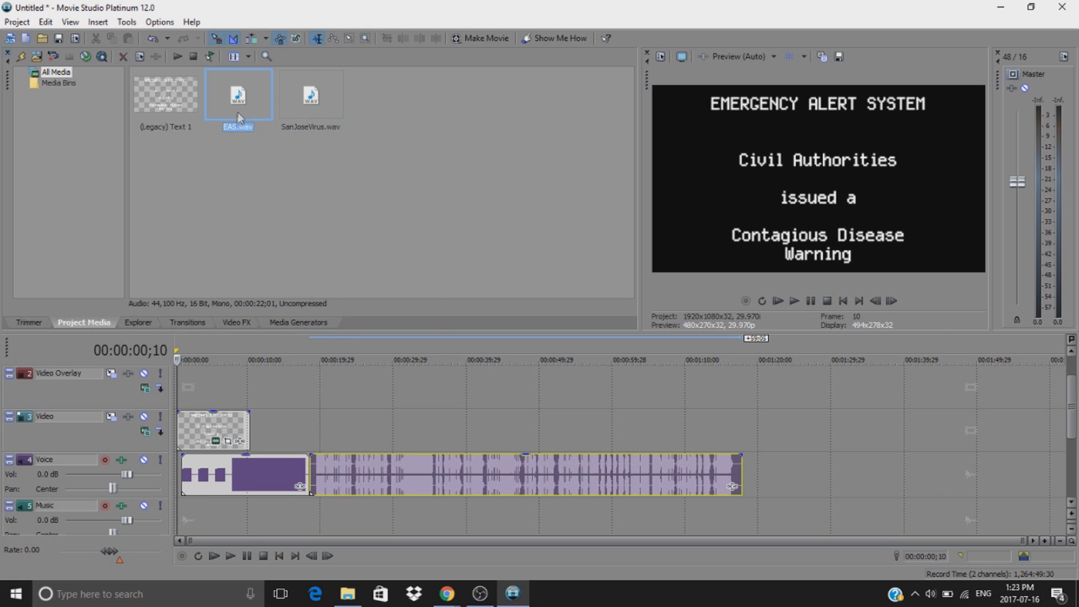
{"action": "right_click", "coordinate": [251, 95]}
{"action": "left_click", "coordinate": [272, 109]}
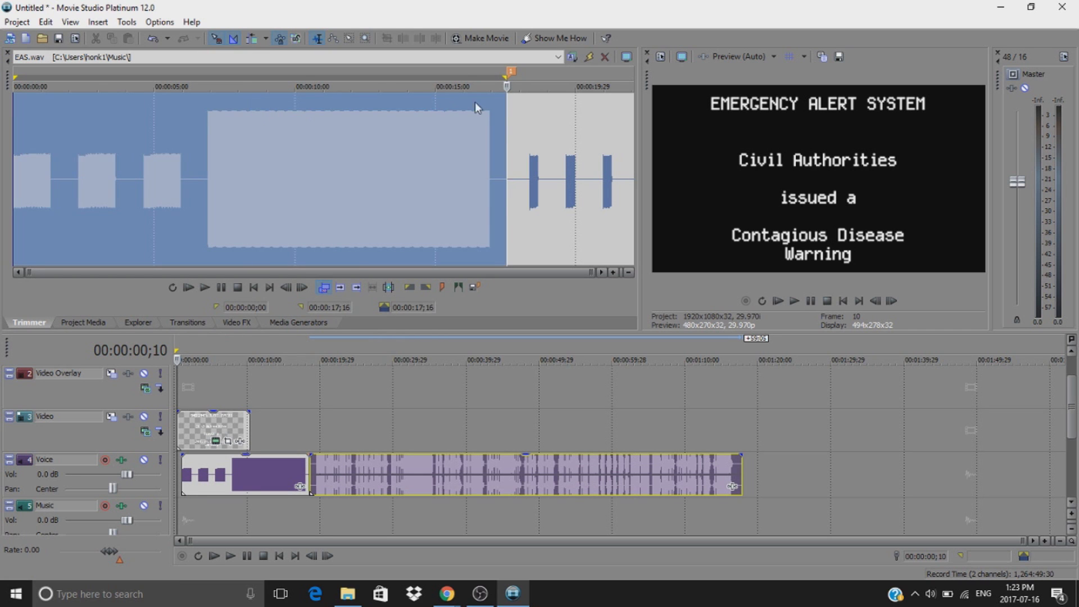
{"action": "left_click", "coordinate": [529, 110]}
{"action": "left_click", "coordinate": [508, 114]}
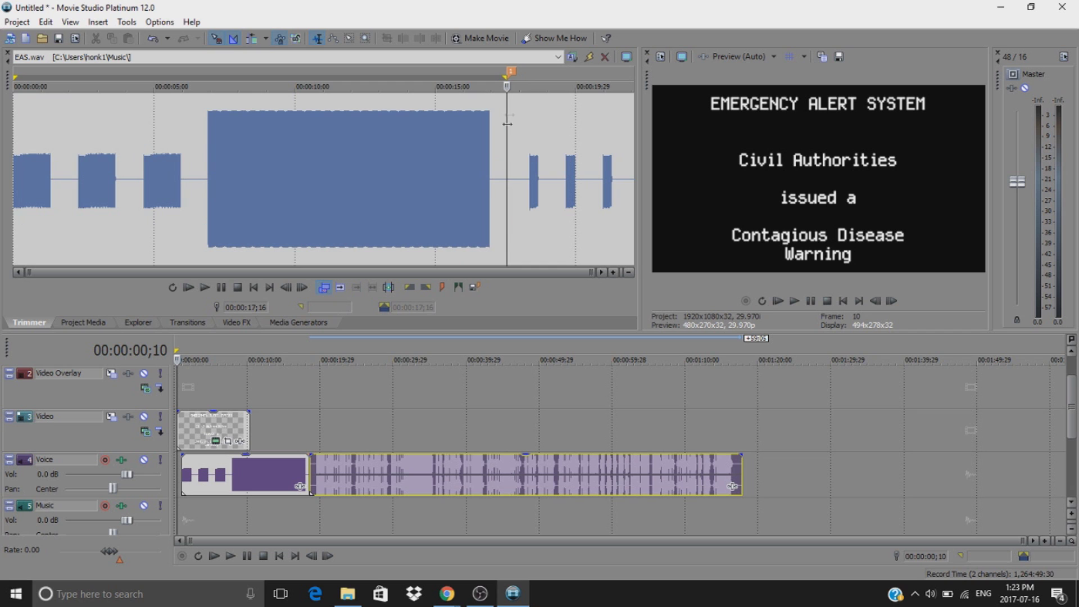
{"action": "left_click", "coordinate": [629, 133]}
{"action": "left_click", "coordinate": [427, 288]}
{"action": "left_click_drag", "start_coordinate": [559, 154], "coordinate": [747, 483]}
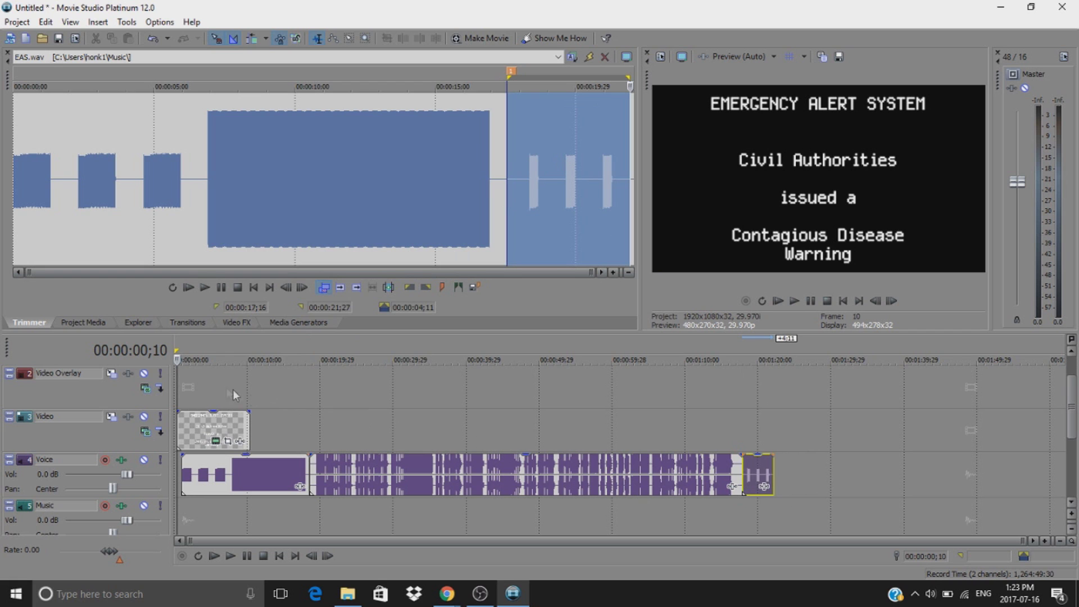
Stretch the alert text clip toward the end of the audio.
{"action": "left_click", "coordinate": [209, 397]}
{"action": "left_click", "coordinate": [175, 383]}
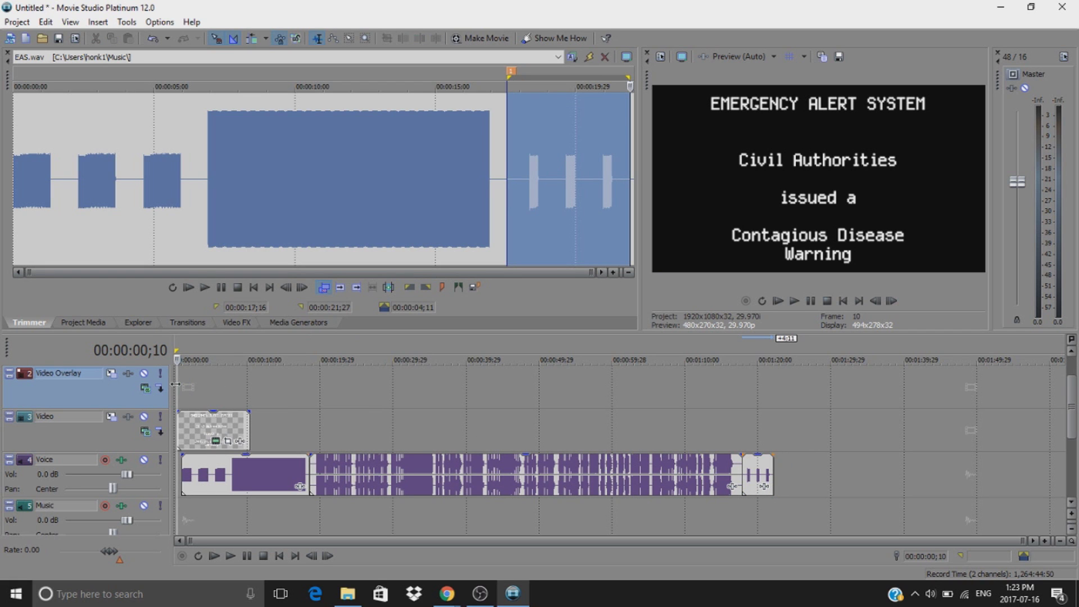
{"action": "left_click_drag", "start_coordinate": [249, 432], "coordinate": [773, 433]}
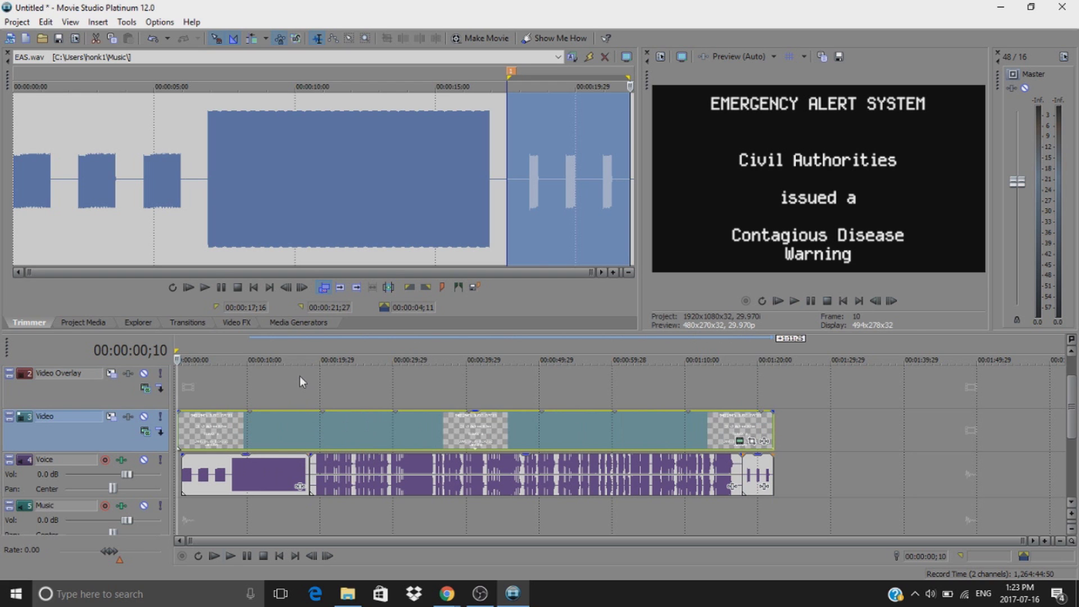
Preview the project while lowering the Voice track volume to -3.2 dB.
{"action": "key", "text": "space"}
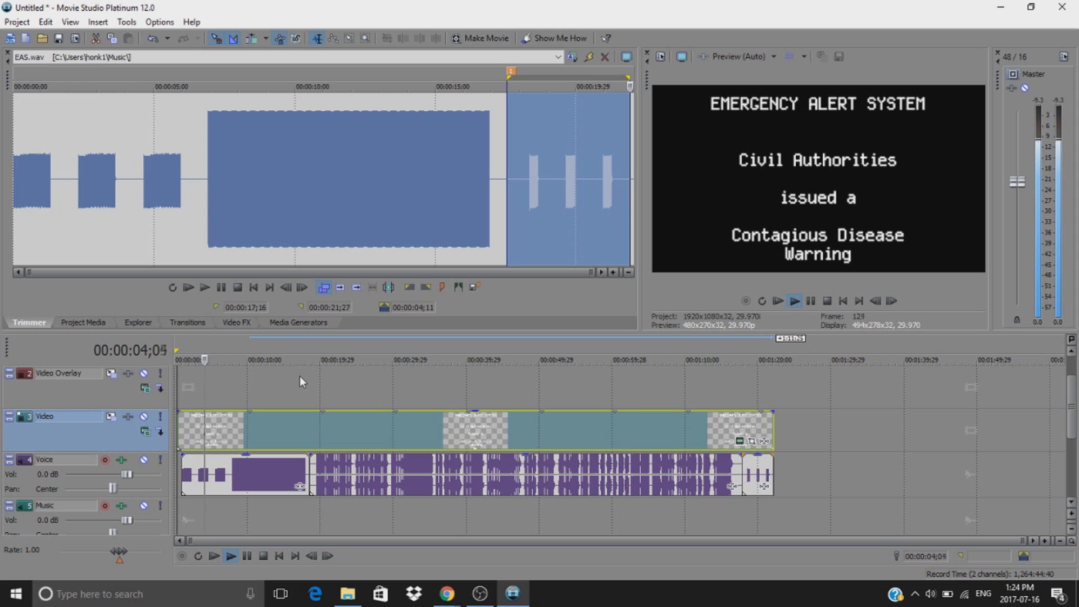
{"action": "mouse_move", "coordinate": [127, 474]}
{"action": "left_mouse_down"}
{"action": "mouse_move", "coordinate": [107, 476]}
{"action": "mouse_move", "coordinate": [113, 486]}
{"action": "left_mouse_up"}
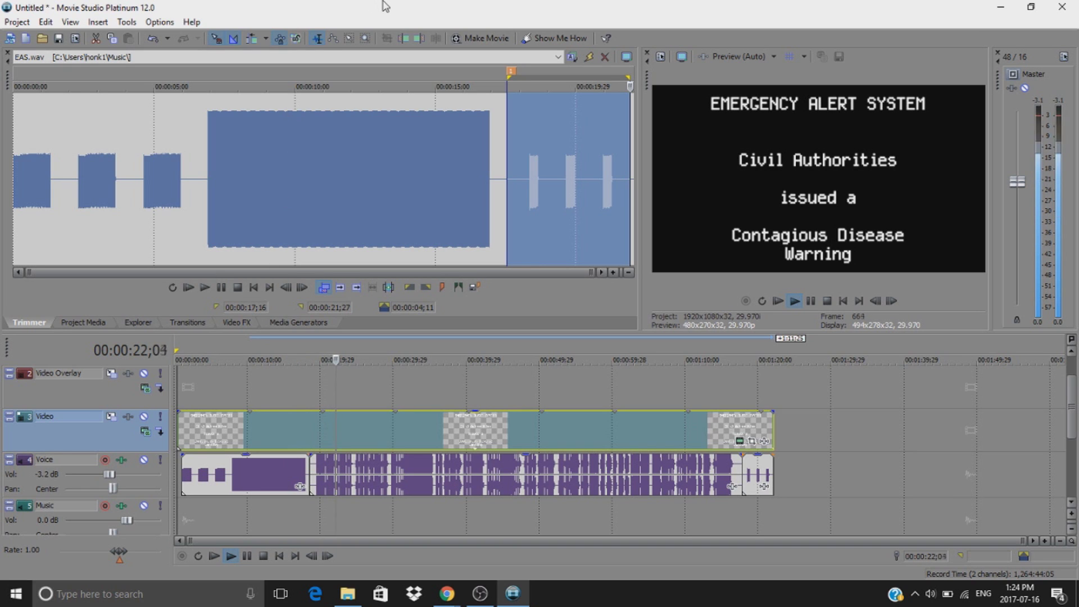
{"action": "key", "text": "space"}
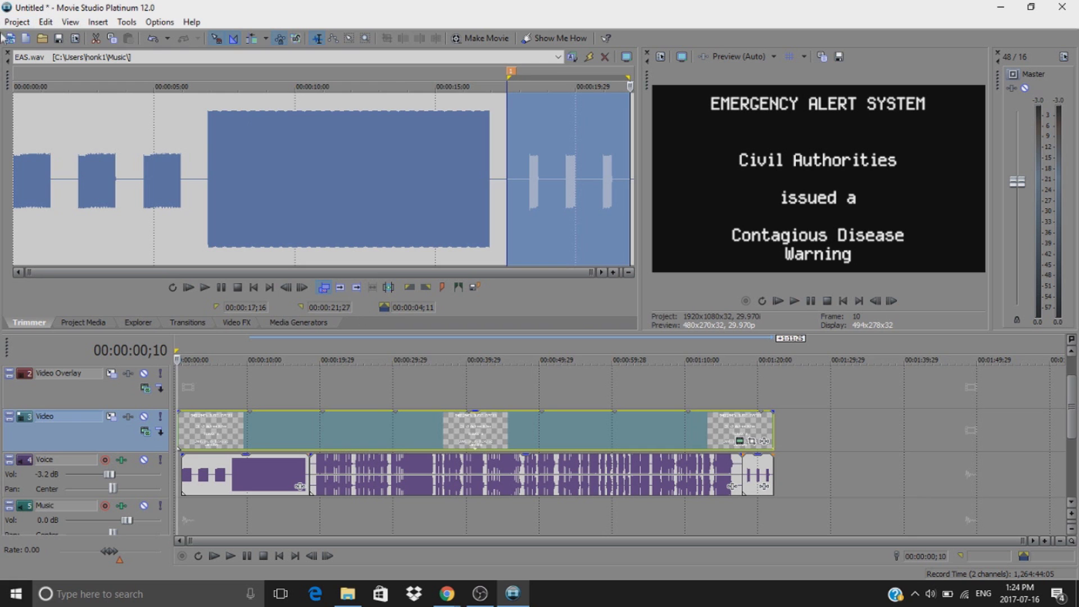
Place a (Legacy) Text Default Text clip near the start of the Video Overlay track.
{"action": "left_click", "coordinate": [8, 52]}
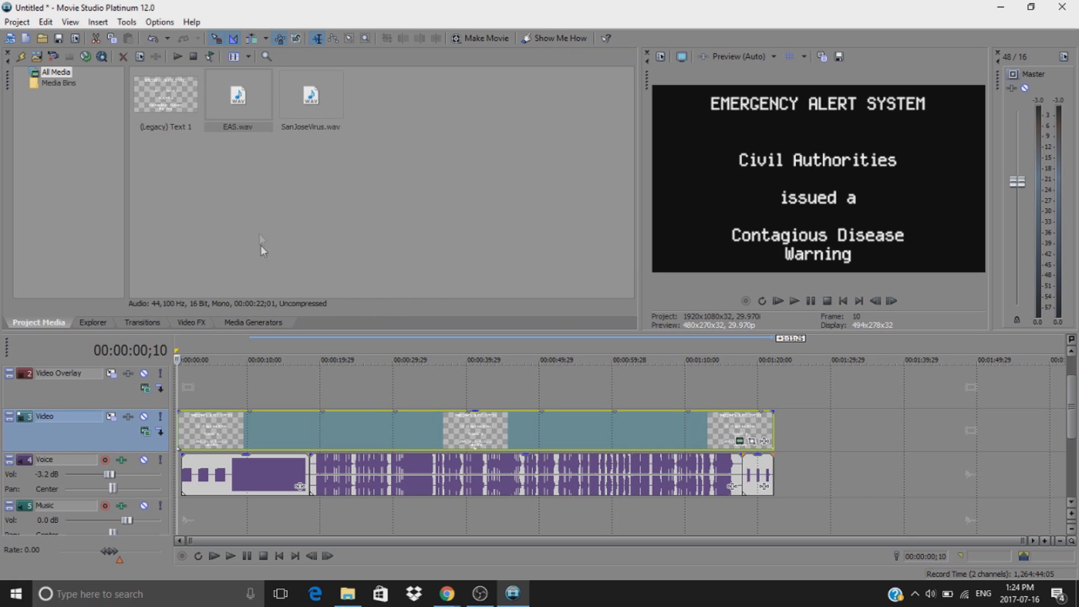
{"action": "left_click", "coordinate": [263, 323]}
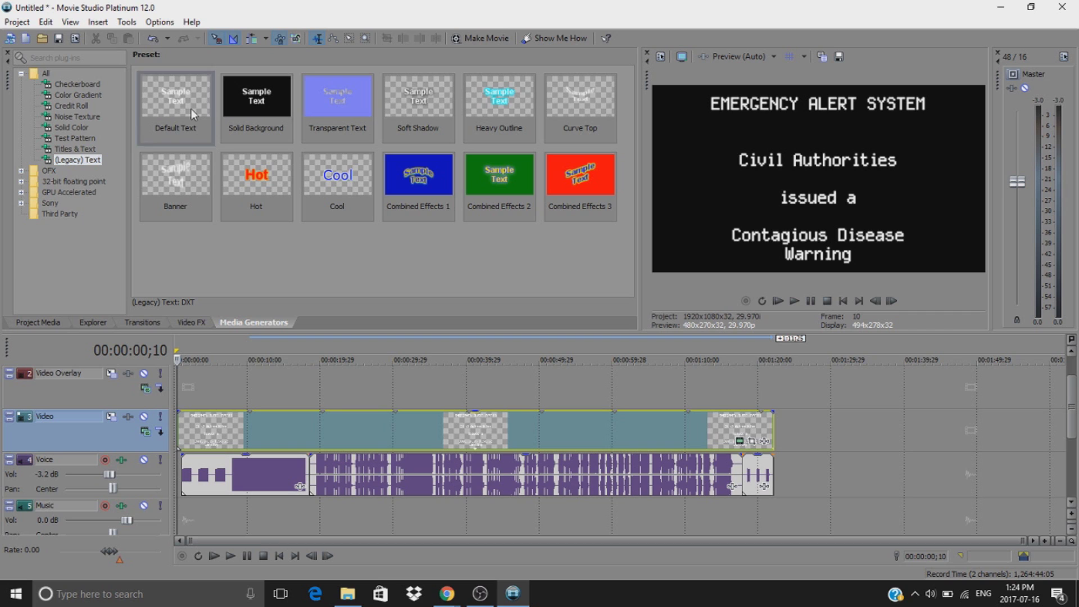
{"action": "left_click_drag", "start_coordinate": [191, 109], "coordinate": [305, 209]}
{"action": "left_click_drag", "start_coordinate": [205, 398], "coordinate": [187, 398]}
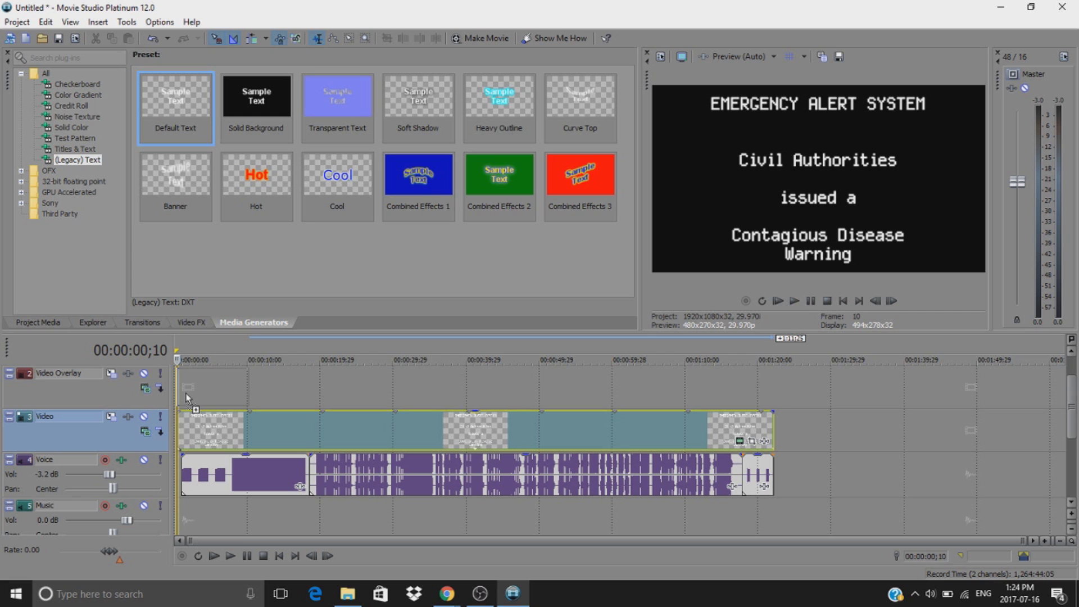
{"action": "mouse_move", "coordinate": [187, 398]}
{"action": "left_mouse_down"}
{"action": "mouse_move", "coordinate": [234, 397]}
{"action": "mouse_move", "coordinate": [207, 398]}
{"action": "left_mouse_up"}
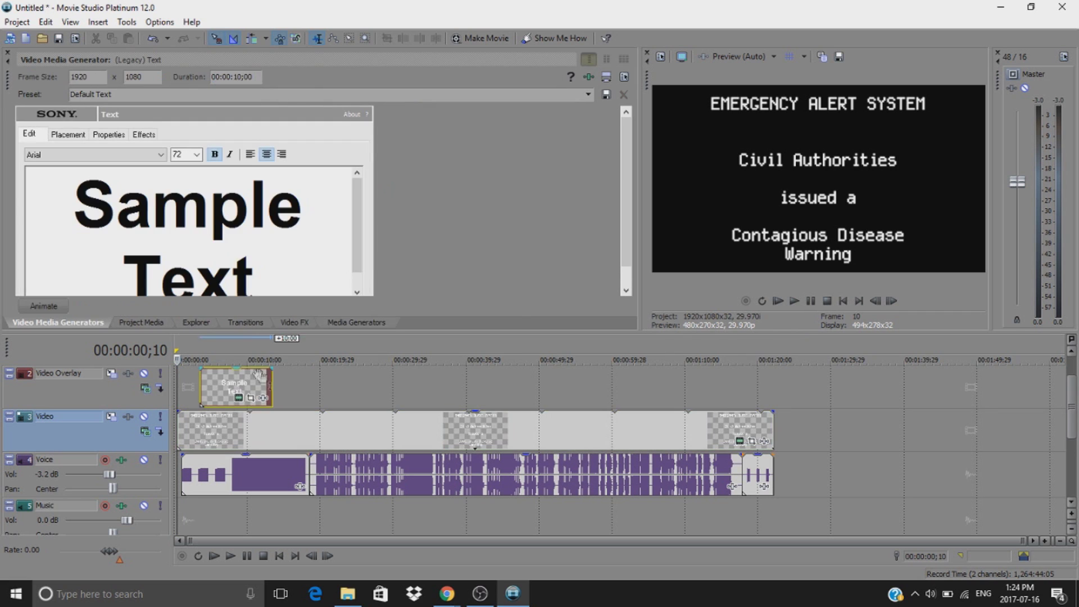
Select and delete all of the overlay's Sample Text.
{"action": "scroll", "coordinate": [361, 258], "scroll_direction": "down", "scroll_amount": 1}
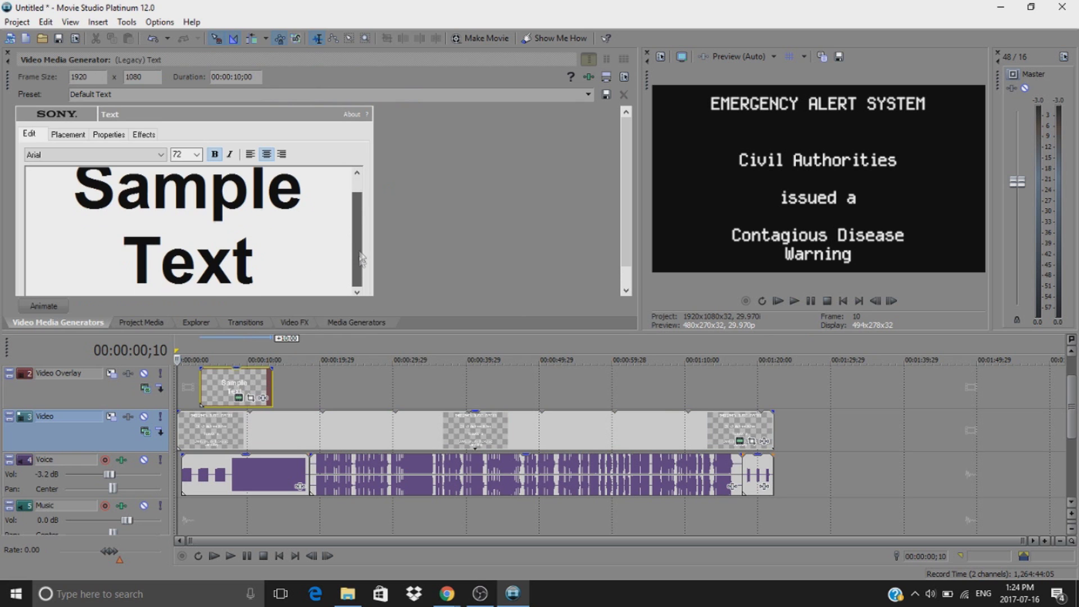
{"action": "left_click_drag", "start_coordinate": [286, 267], "coordinate": [79, 127]}
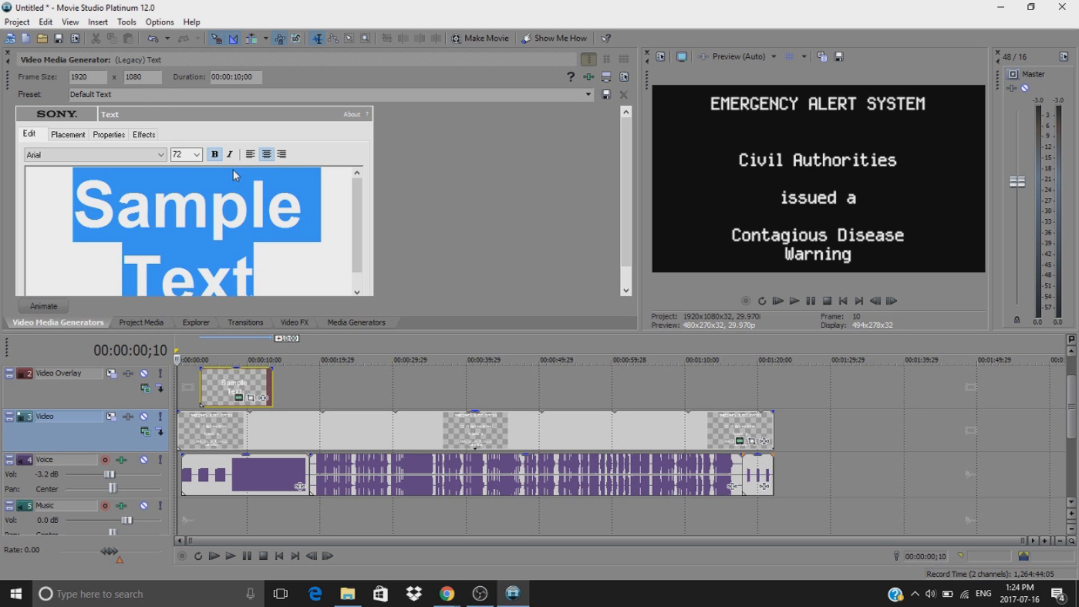
{"action": "key", "text": "Delete"}
Set the text font to Sydnie at size 36, ready for typing in the text box.
{"action": "left_click", "coordinate": [196, 154]}
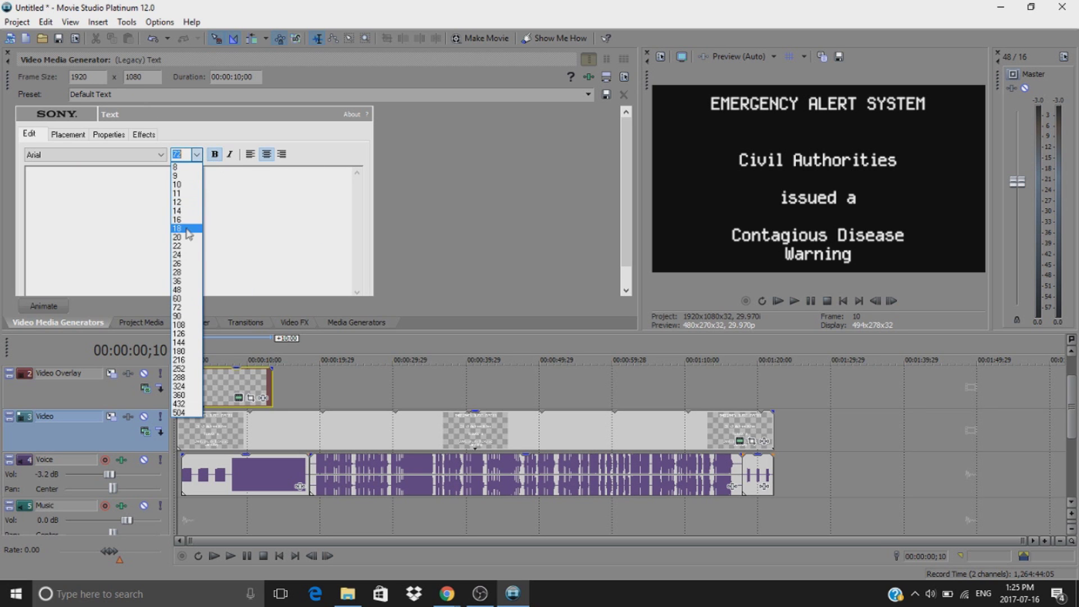
{"action": "left_click", "coordinate": [179, 281]}
{"action": "left_click", "coordinate": [161, 155]}
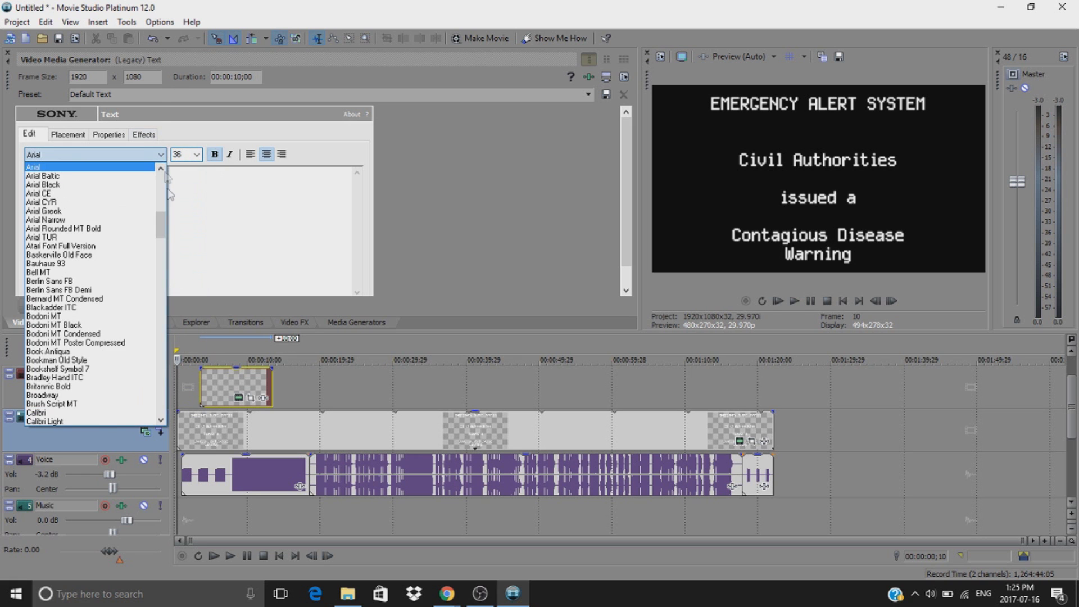
{"action": "left_click_drag", "start_coordinate": [162, 224], "coordinate": [200, 379]}
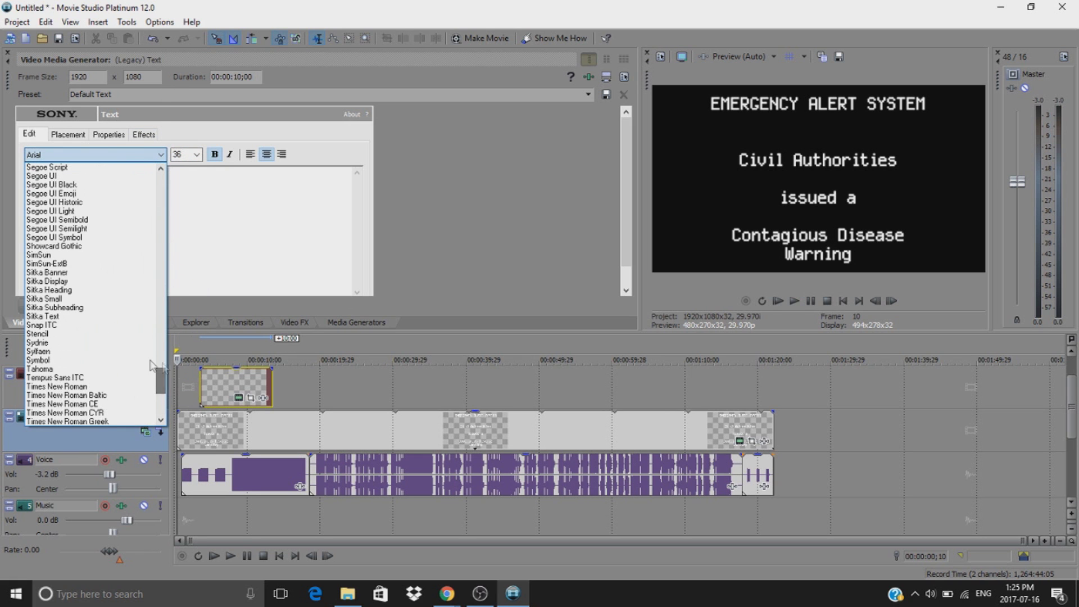
{"action": "left_click", "coordinate": [62, 343]}
{"action": "left_click", "coordinate": [201, 188]}
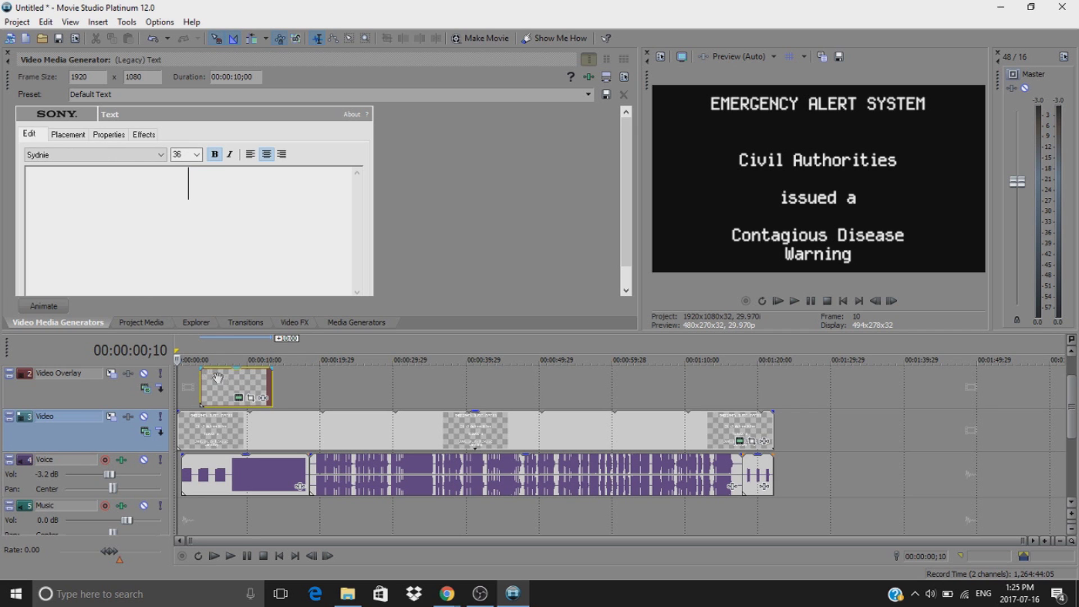
{"action": "left_click", "coordinate": [240, 388]}
{"action": "left_click", "coordinate": [193, 205]}
Type the CONTAGIOUS DISEASE WARNING crawl, ending 'State of California, CA effective until further notice.'.
{"action": "type", "text": "A "}
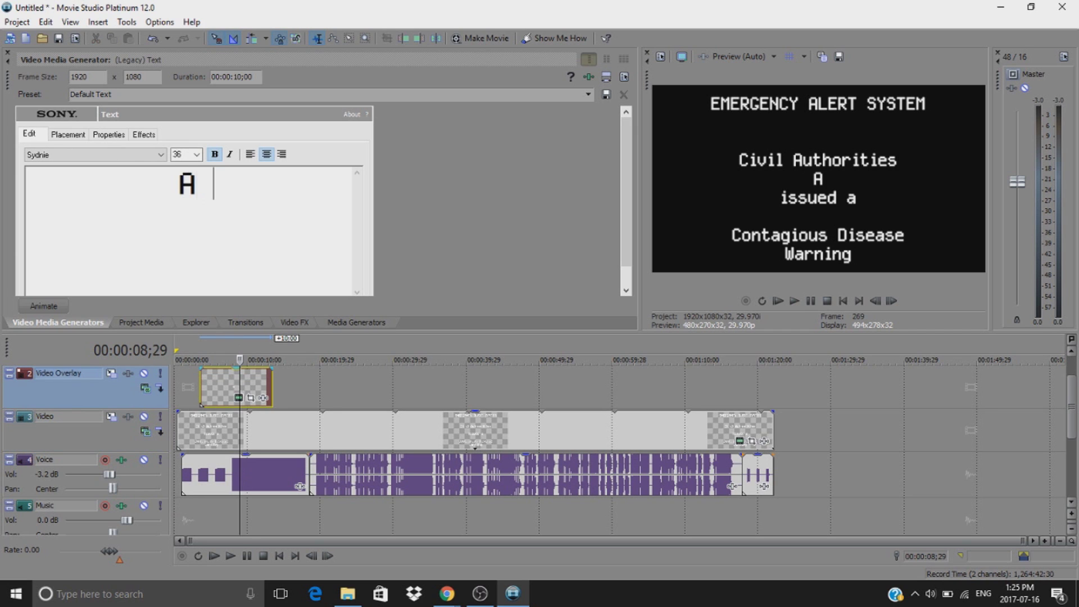
{"action": "type", "text": "civil "}
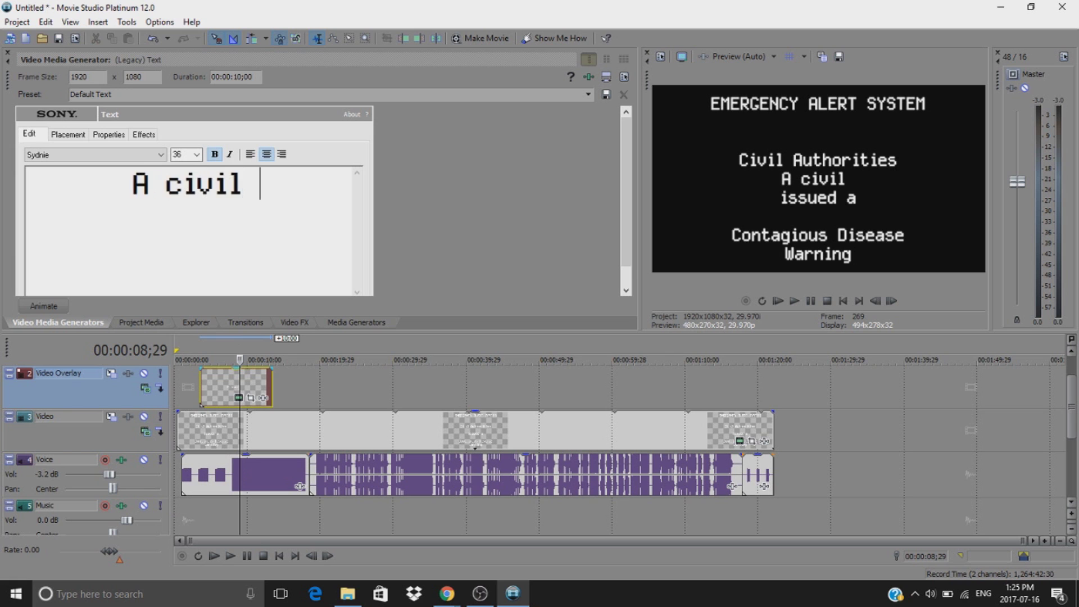
{"action": "type", "text": "authority ha"}
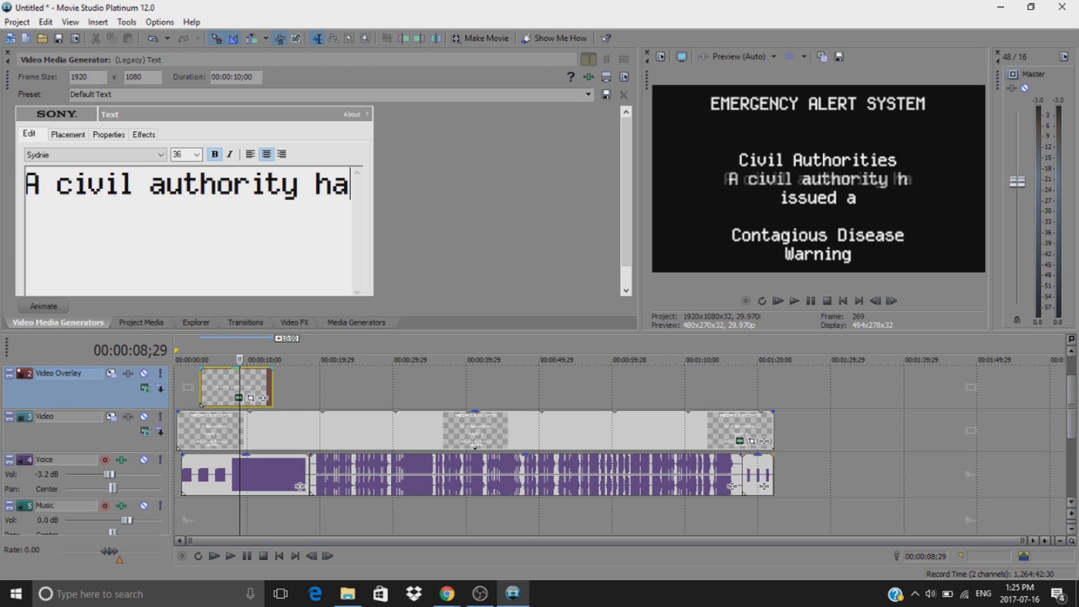
{"action": "type", "text": "s issued a "}
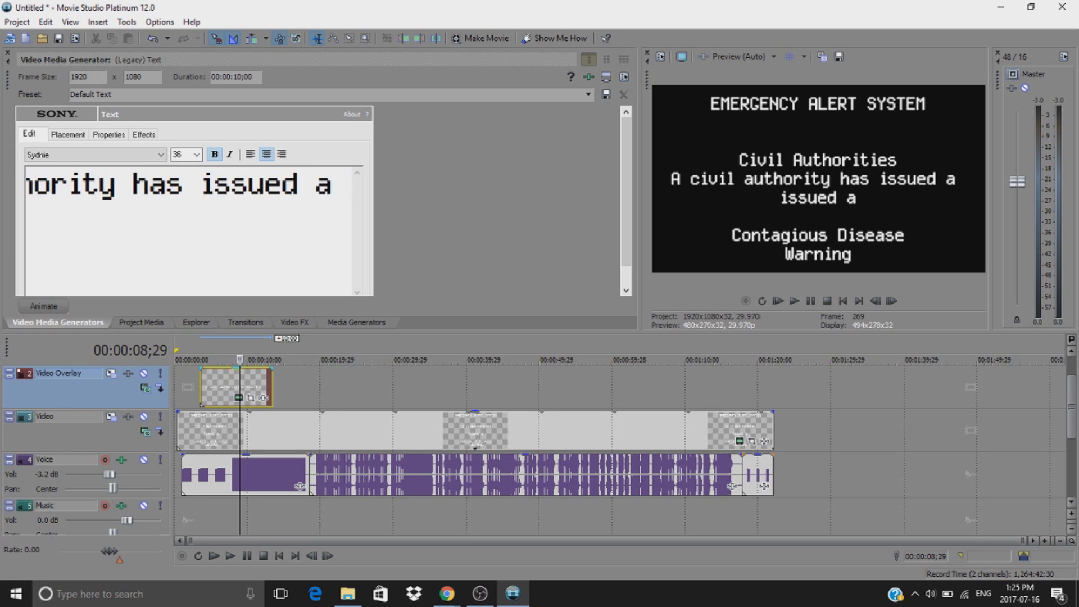
{"action": "type", "text": "***CONTAGI"}
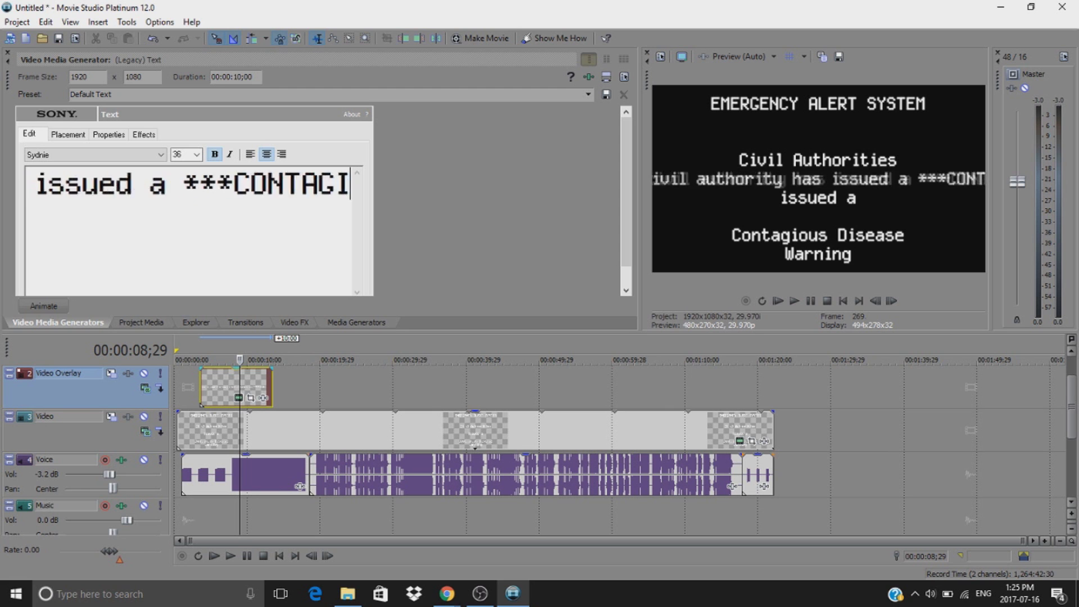
{"action": "type", "text": "OUS DISEASE WARNING***"}
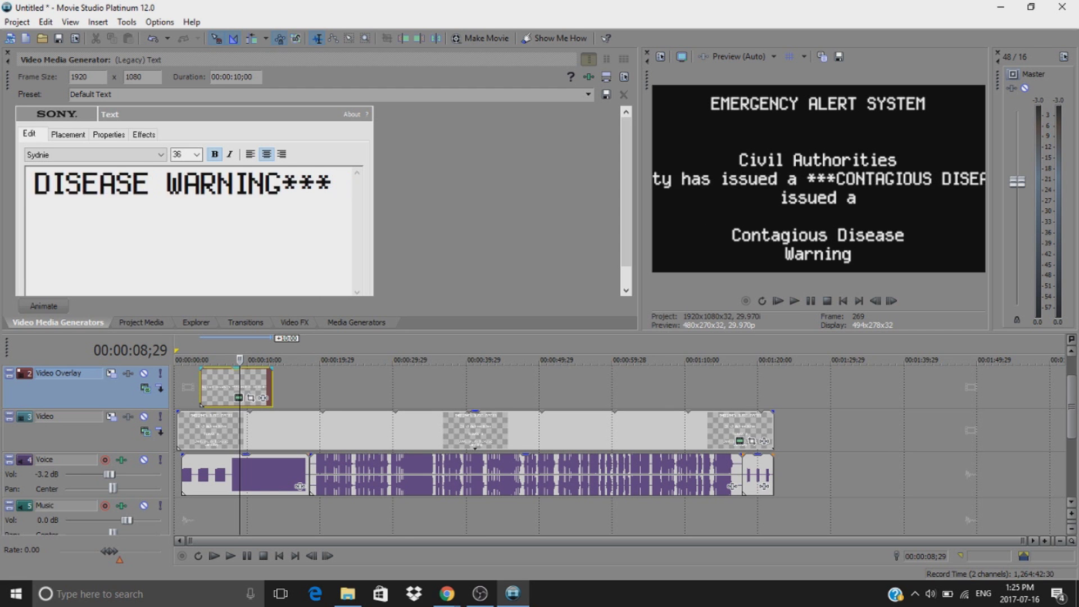
{"action": "type", "text": " for the following counties/areas"}
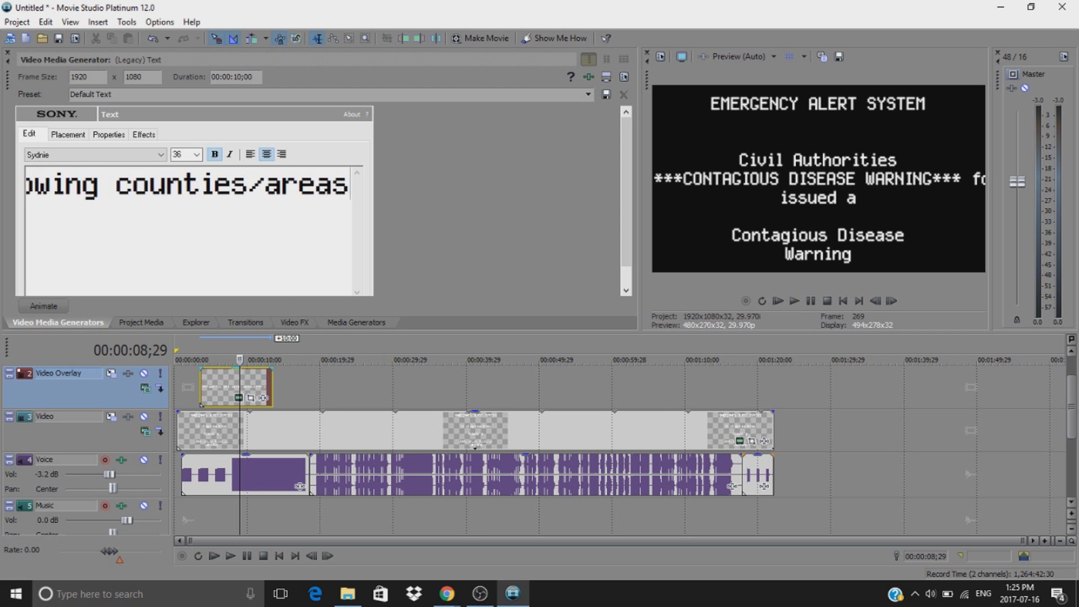
{"action": "type", "text": ":"}
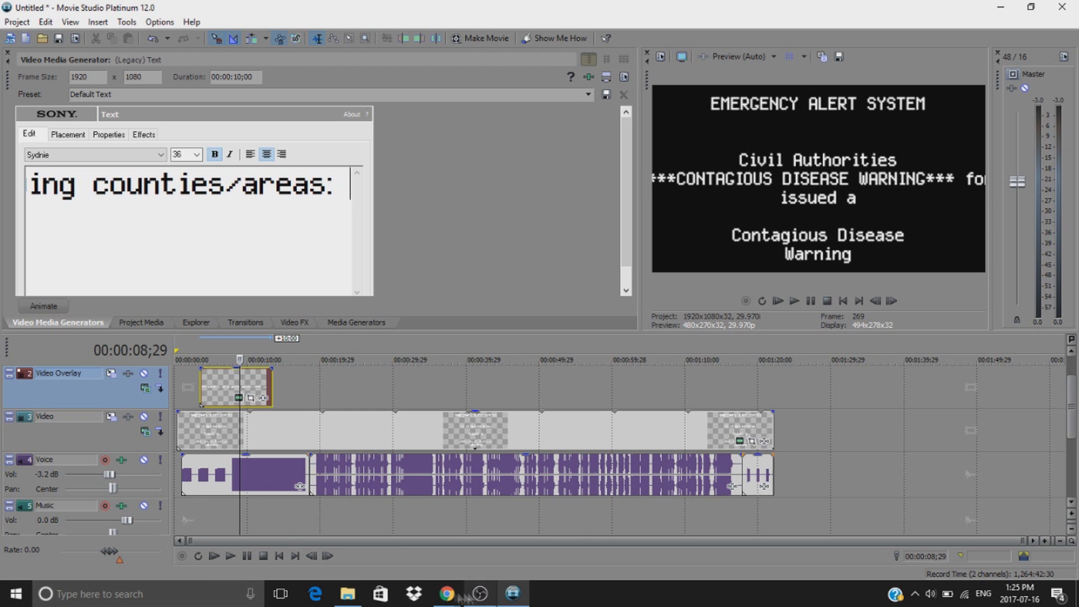
{"action": "mouse_move", "coordinate": [446, 594]}
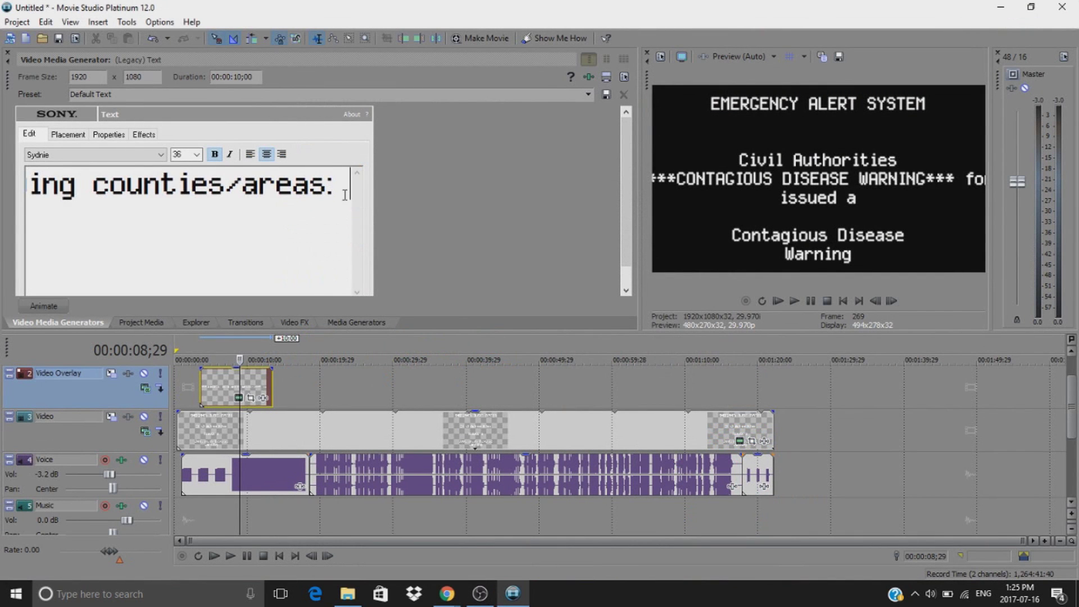
{"action": "type", "text": "State of California,"}
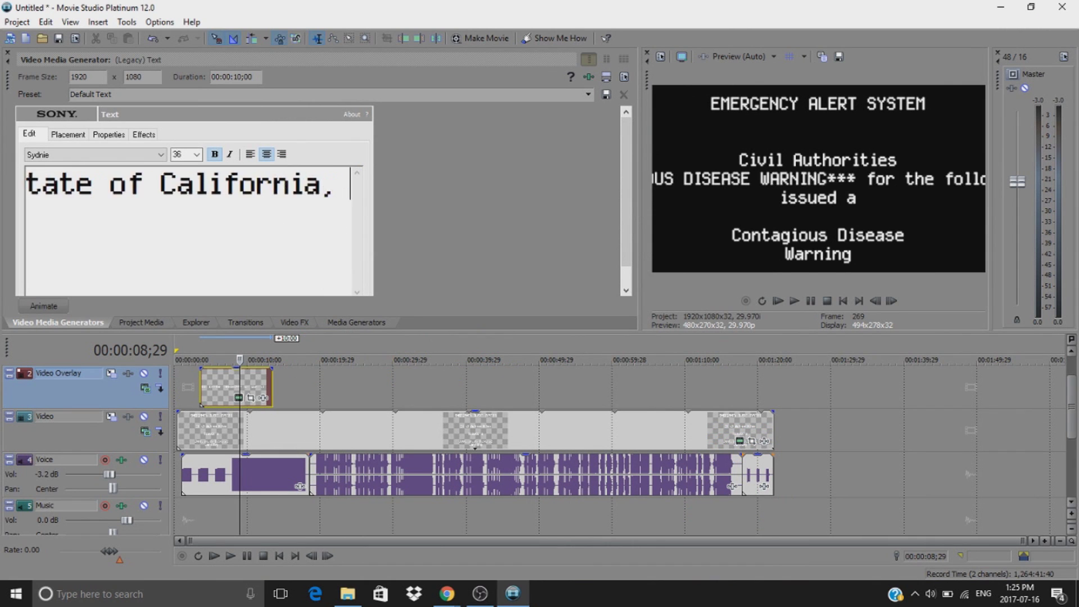
{"action": "type", "text": " CA effective until"}
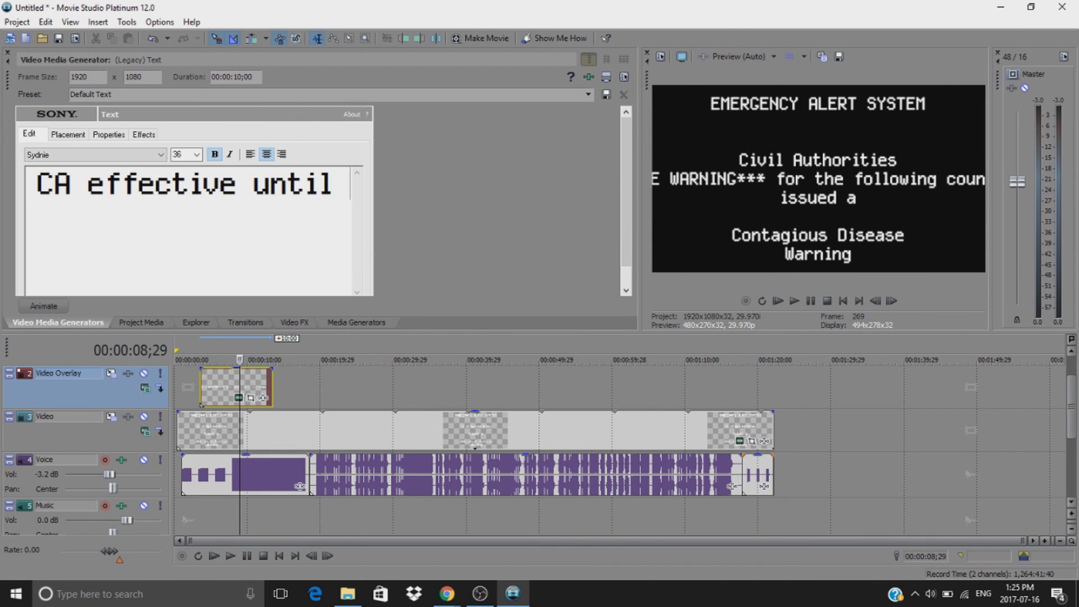
{"action": "type", "text": " further notice."}
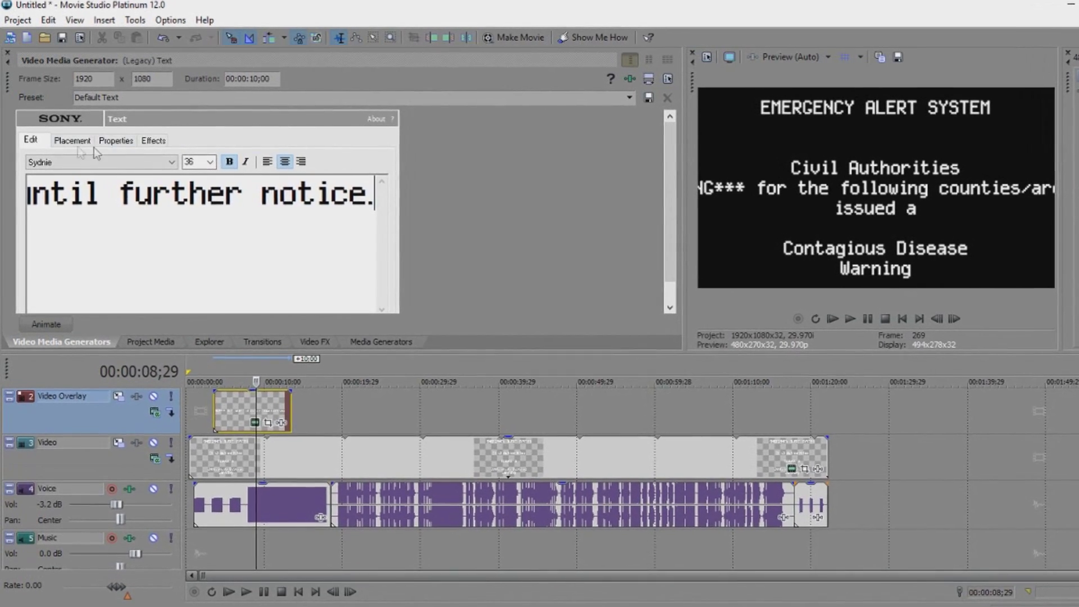
{"action": "left_click", "coordinate": [64, 137]}
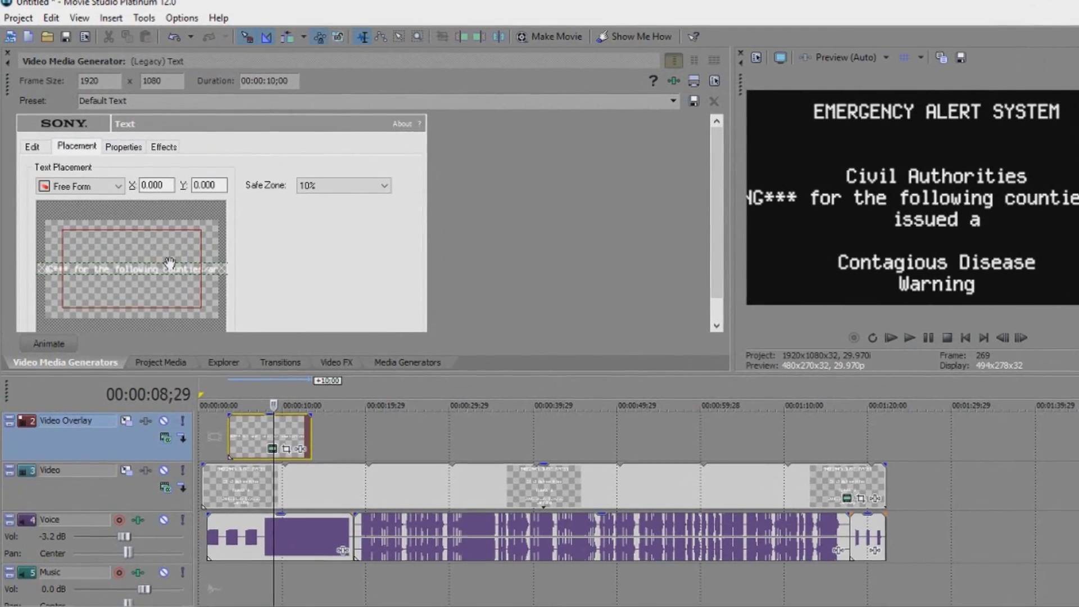
Move the crawl line up in the frame and set its Y position to -0.600.
{"action": "left_click_drag", "start_coordinate": [173, 269], "coordinate": [186, 251]}
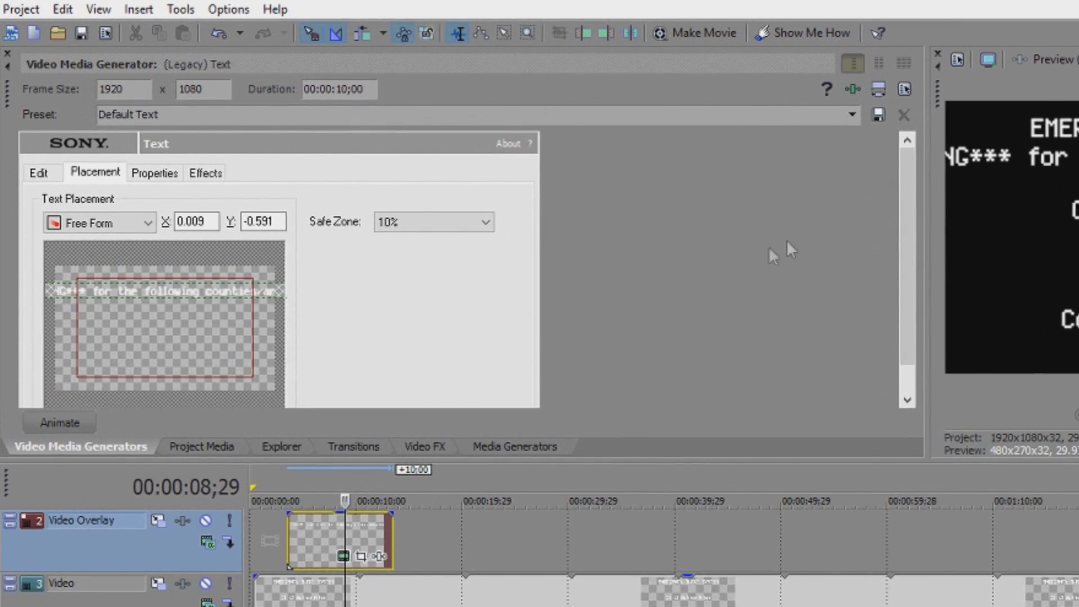
{"action": "left_click", "coordinate": [283, 229]}
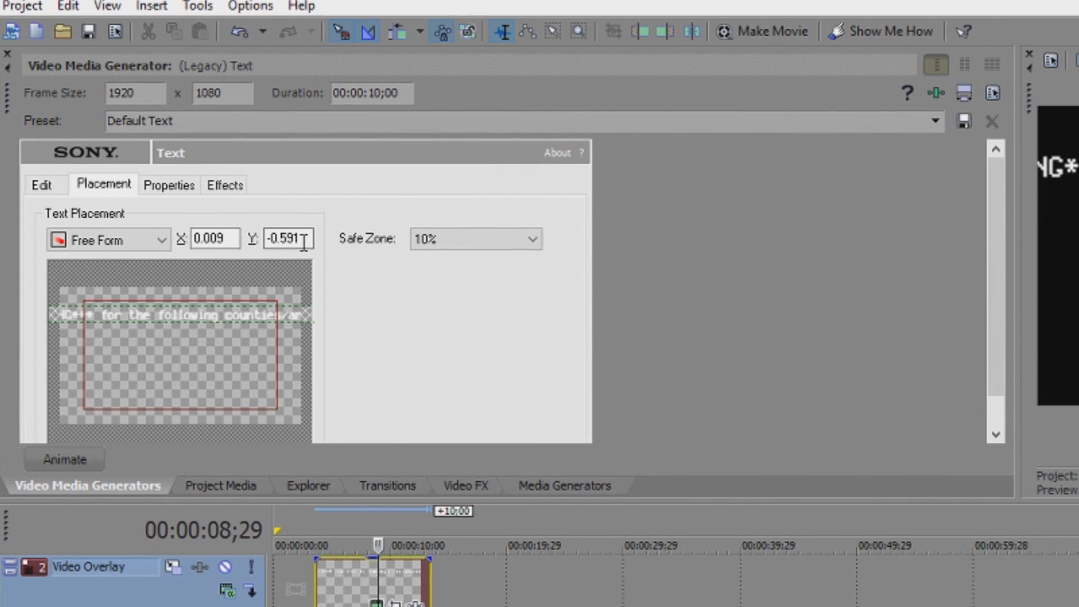
{"action": "key", "text": "BackSpace"}
{"action": "key", "text": "BackSpace"}
{"action": "key", "text": "BackSpace"}
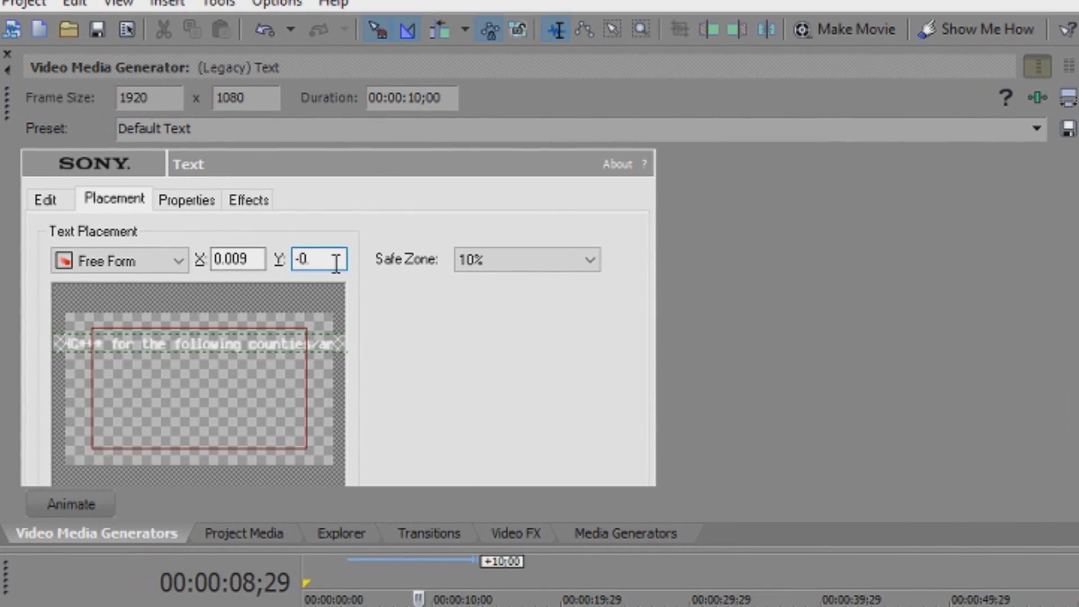
{"action": "type", "text": "6"}
{"action": "key", "text": "Return"}
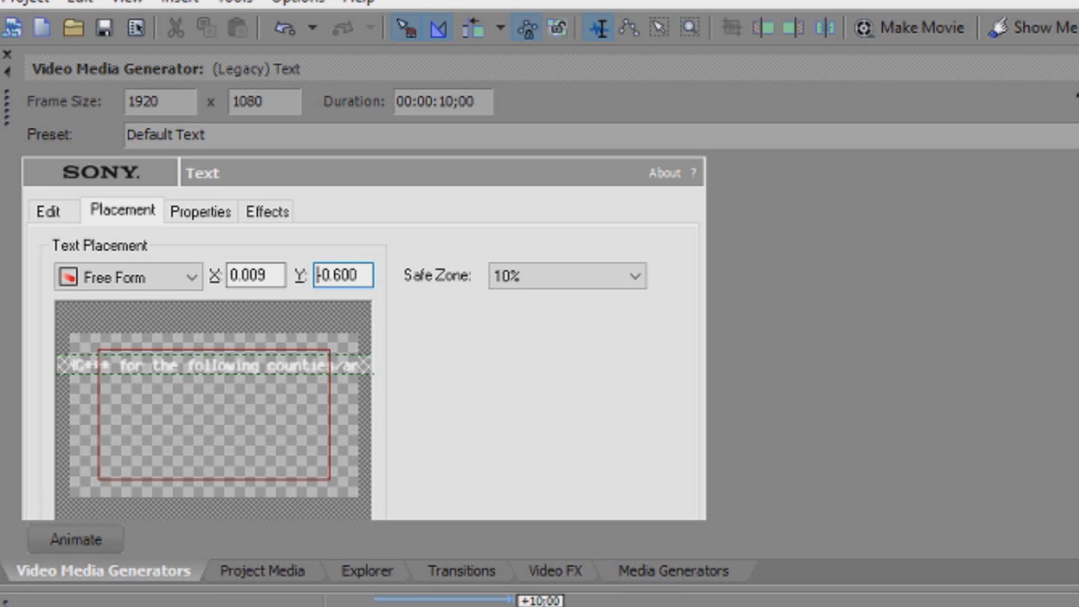
{"action": "scroll", "coordinate": [363, 337], "scroll_direction": "down", "scroll_amount": 1}
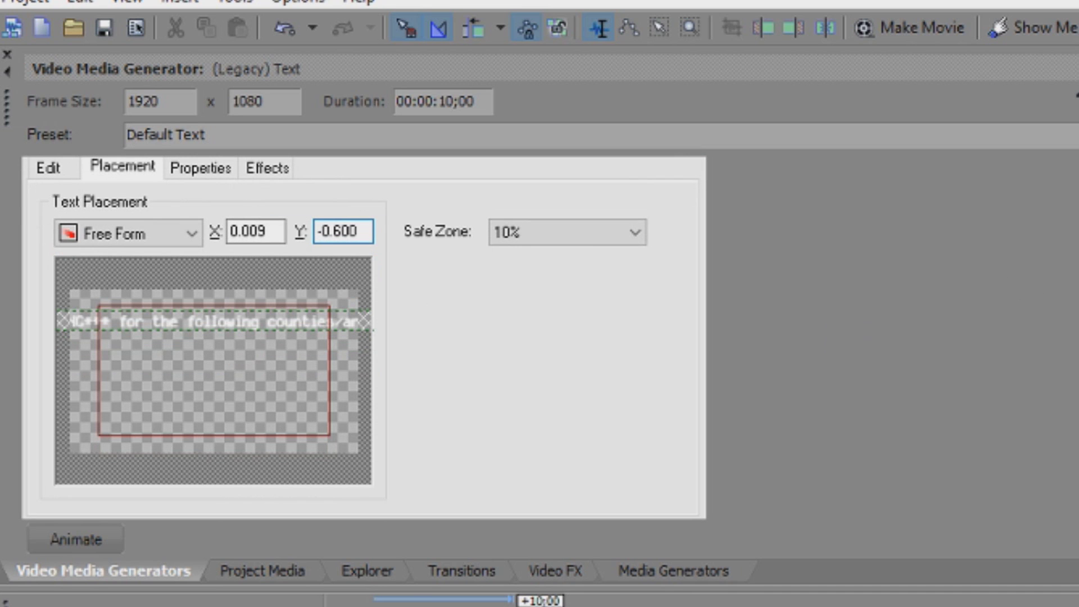
Add a starting keyframe at 0:00 for the text and enlarge the placement preview.
{"action": "left_click", "coordinate": [68, 540]}
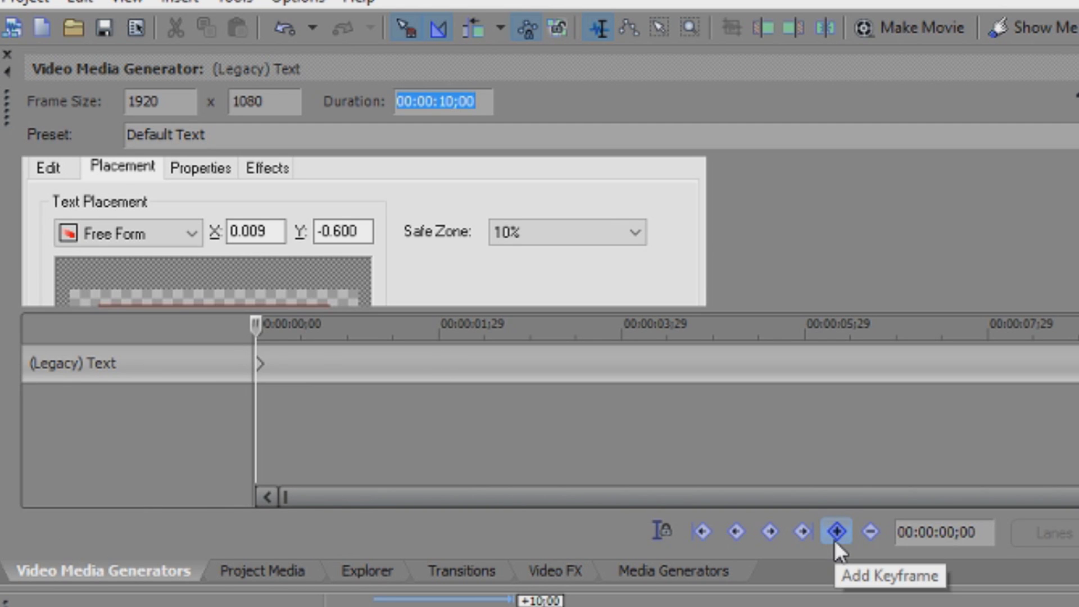
{"action": "left_click", "coordinate": [834, 537]}
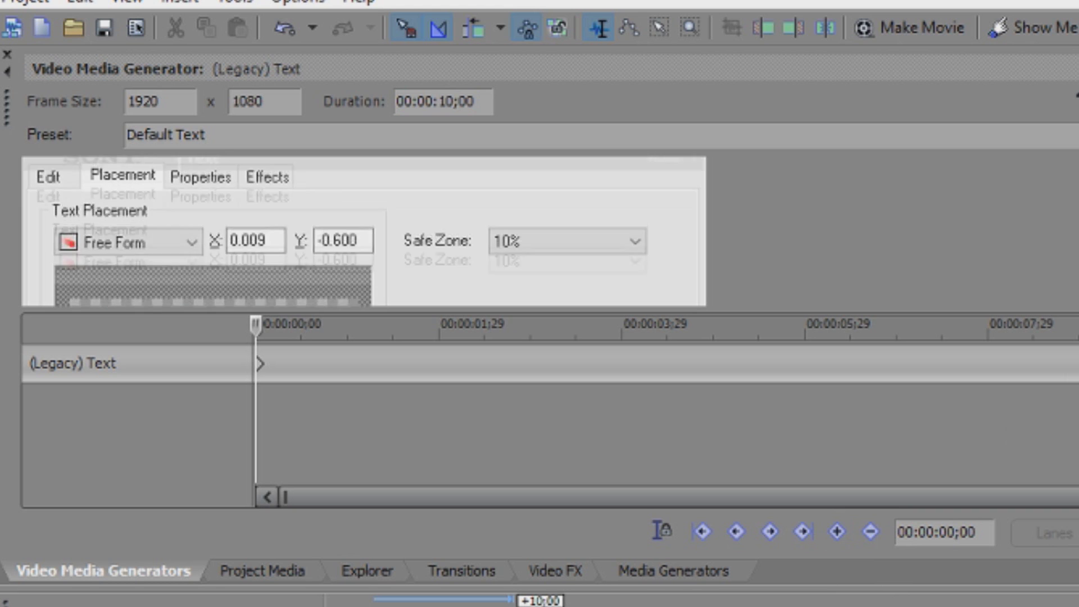
{"action": "scroll", "coordinate": [363, 231], "scroll_direction": "down", "scroll_amount": 3}
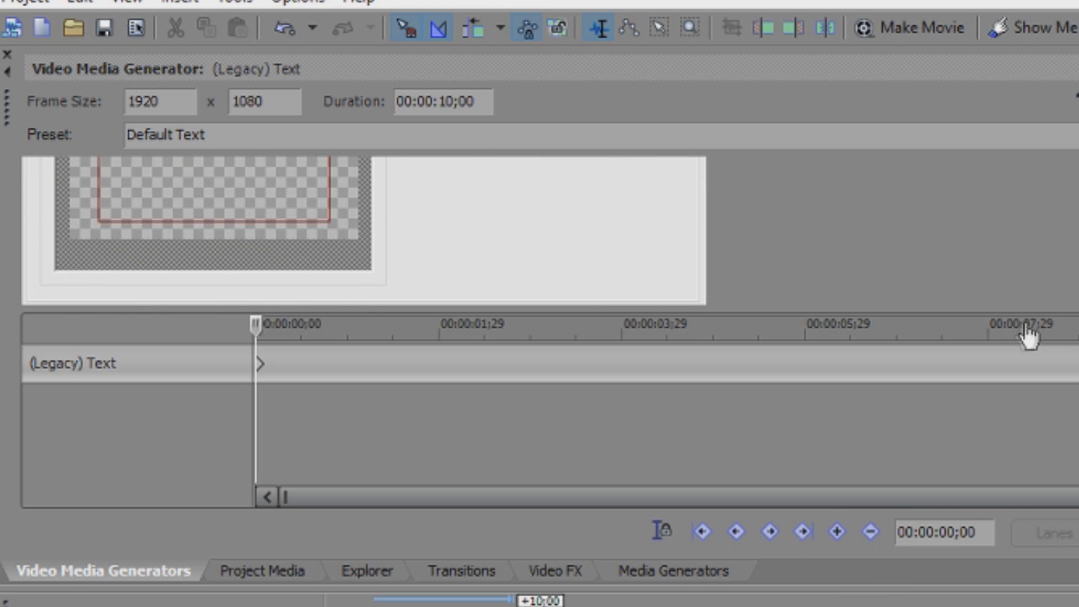
{"action": "left_click_drag", "start_coordinate": [1007, 409], "coordinate": [1007, 411]}
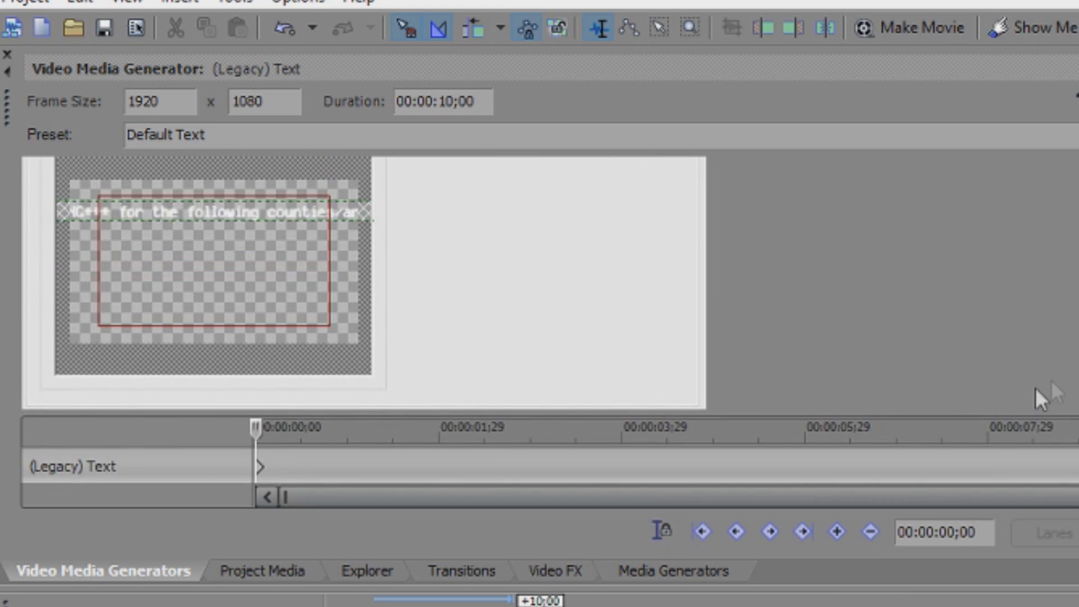
{"action": "scroll", "coordinate": [363, 281], "scroll_direction": "up", "scroll_amount": 2}
{"action": "scroll", "coordinate": [363, 281], "scroll_direction": "down", "scroll_amount": 2}
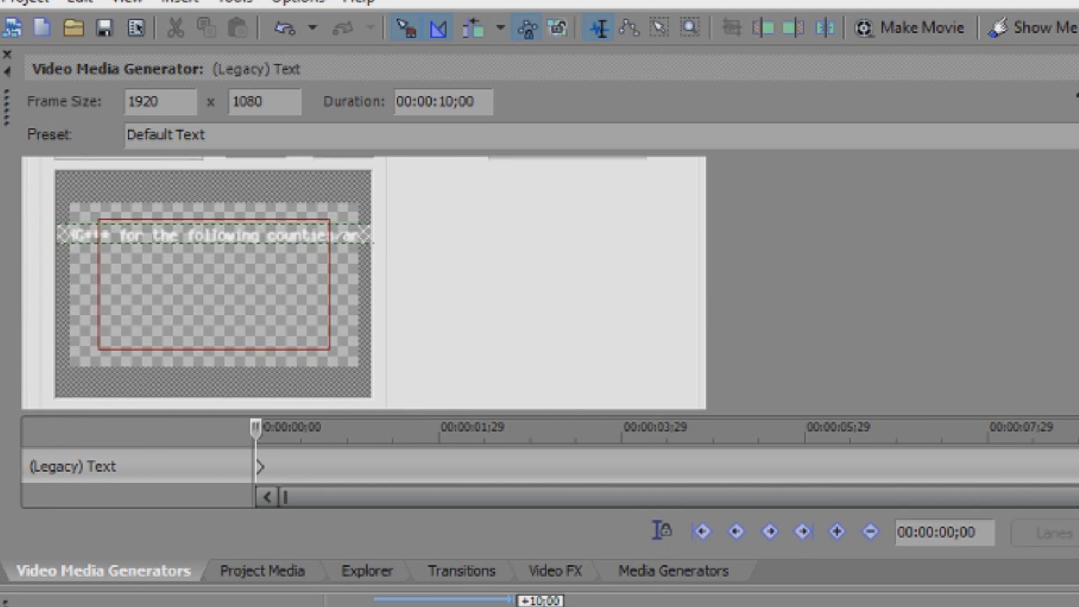
{"action": "scroll", "coordinate": [364, 283], "scroll_direction": "up", "scroll_amount": 1}
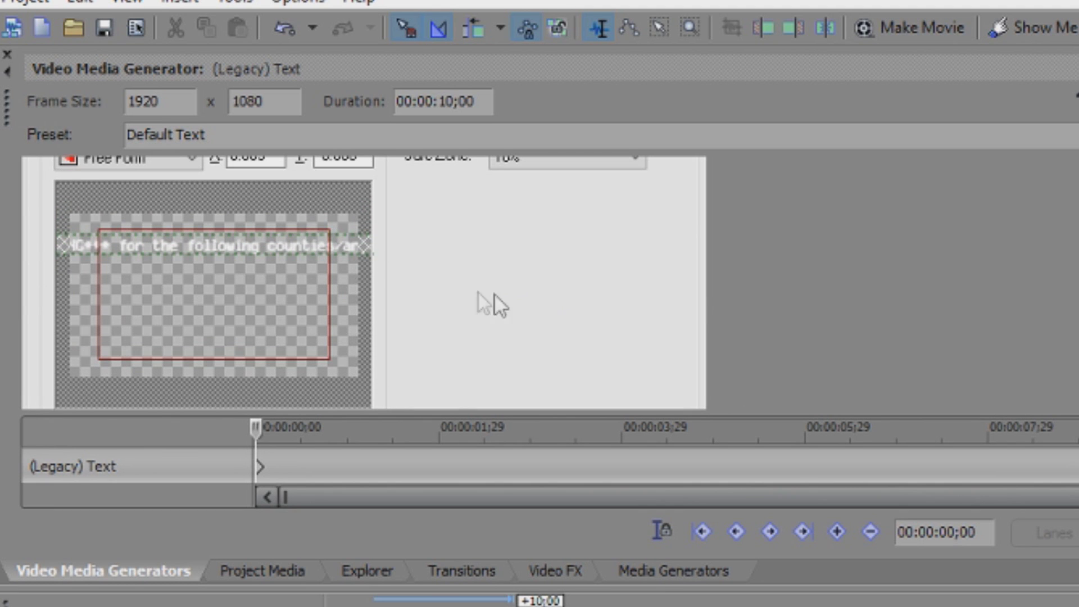
Drag the text past the right edge to X 5.420, keeping Y at -0.600.
{"action": "left_click_drag", "start_coordinate": [290, 242], "coordinate": [564, 248]}
{"action": "left_click_drag", "start_coordinate": [320, 250], "coordinate": [701, 253]}
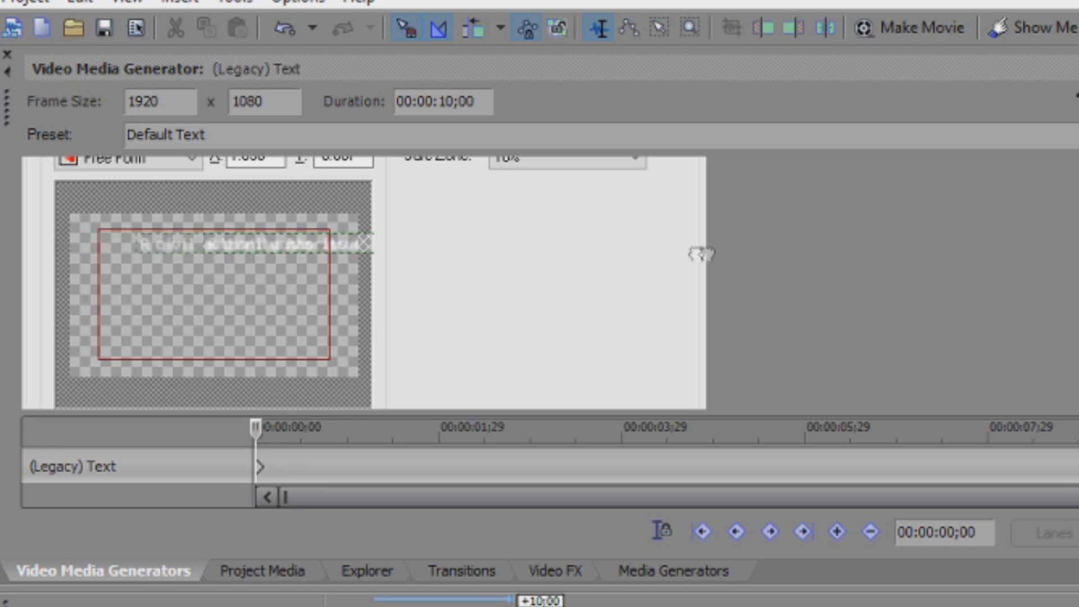
{"action": "left_click_drag", "start_coordinate": [308, 247], "coordinate": [426, 260]}
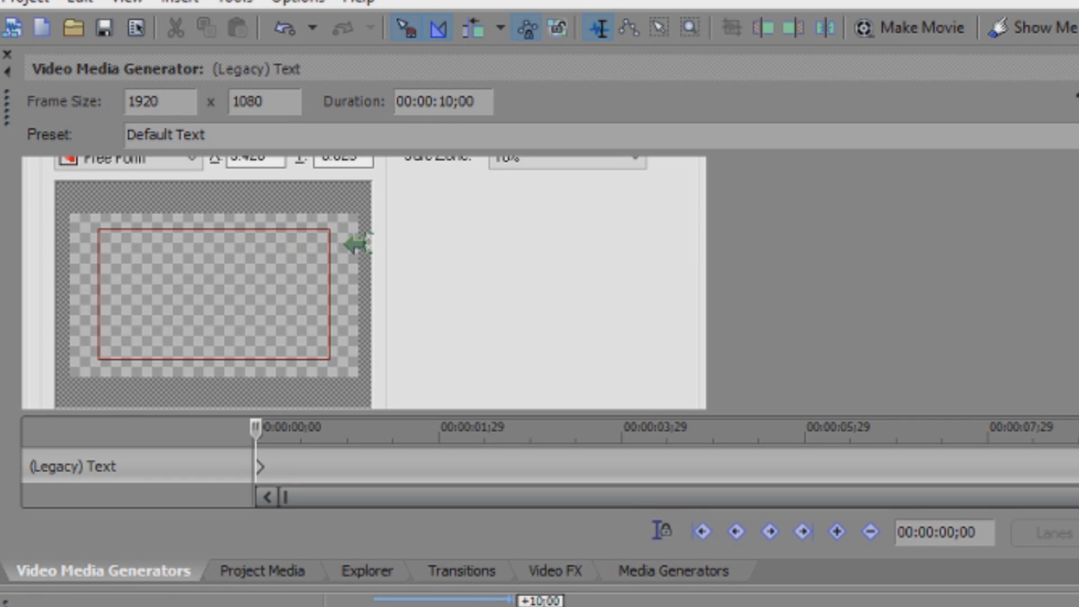
{"action": "scroll", "coordinate": [359, 244], "scroll_direction": "up", "scroll_amount": 2}
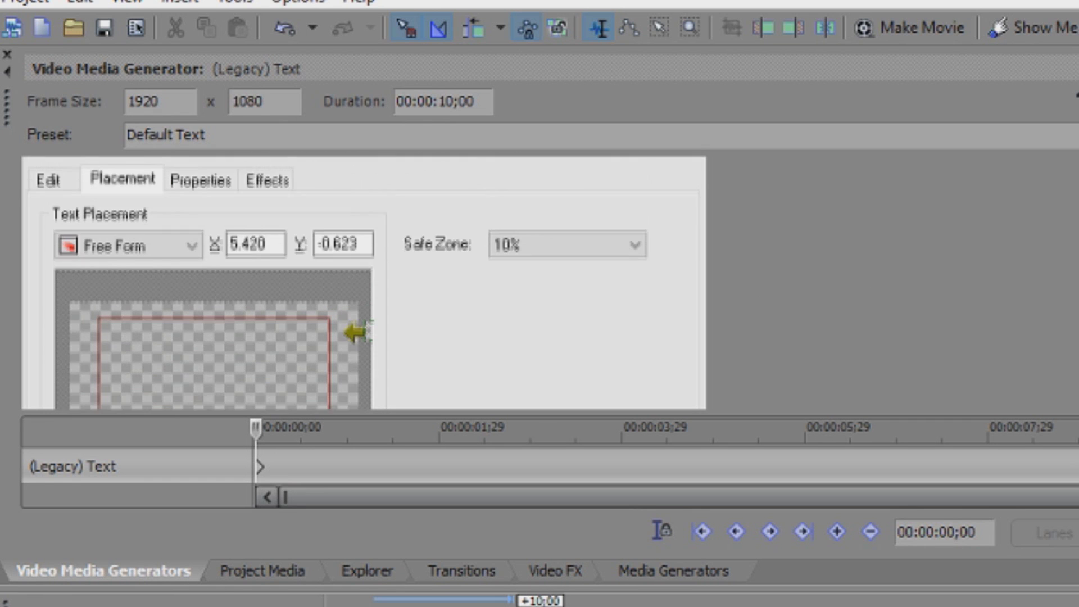
{"action": "left_click", "coordinate": [371, 250]}
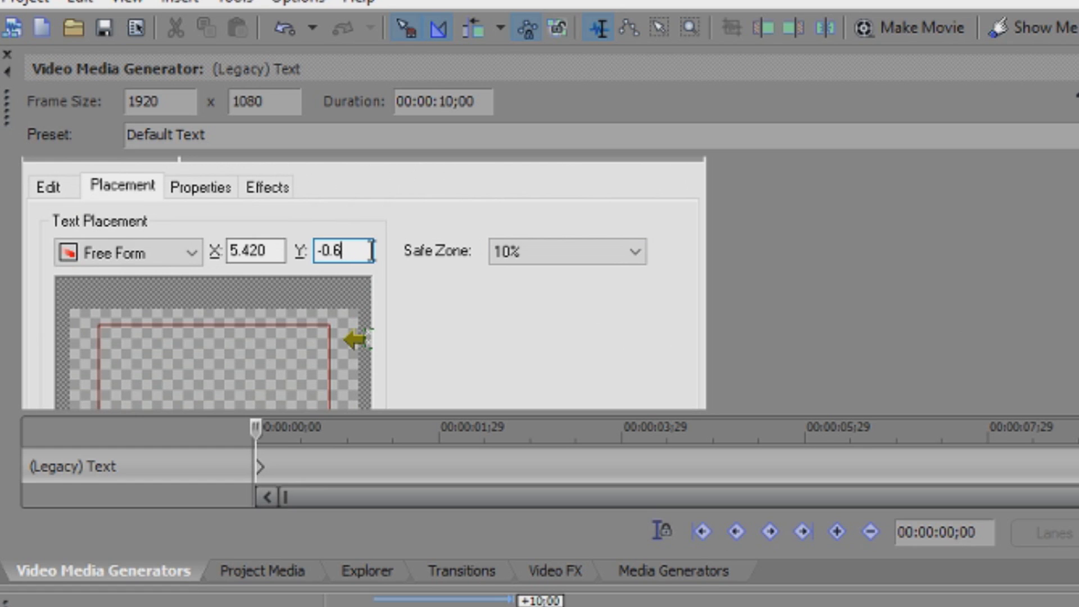
{"action": "key", "text": "Return"}
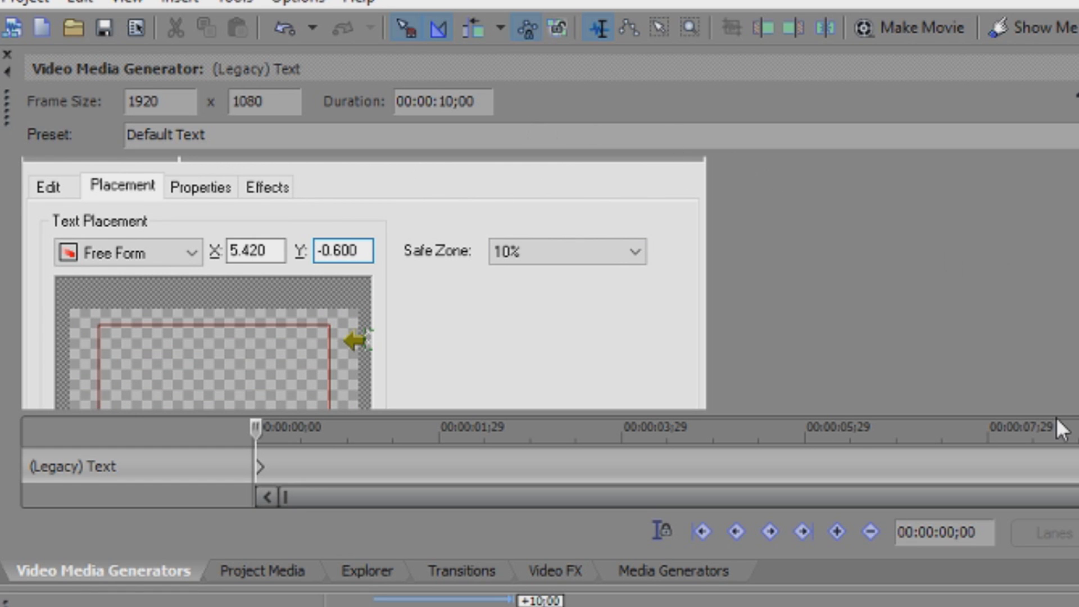
At 00:00:10;00, move the text past the left edge to X -5.420 with Y -0.600.
{"action": "left_click_drag", "start_coordinate": [1061, 413], "coordinate": [1061, 338]}
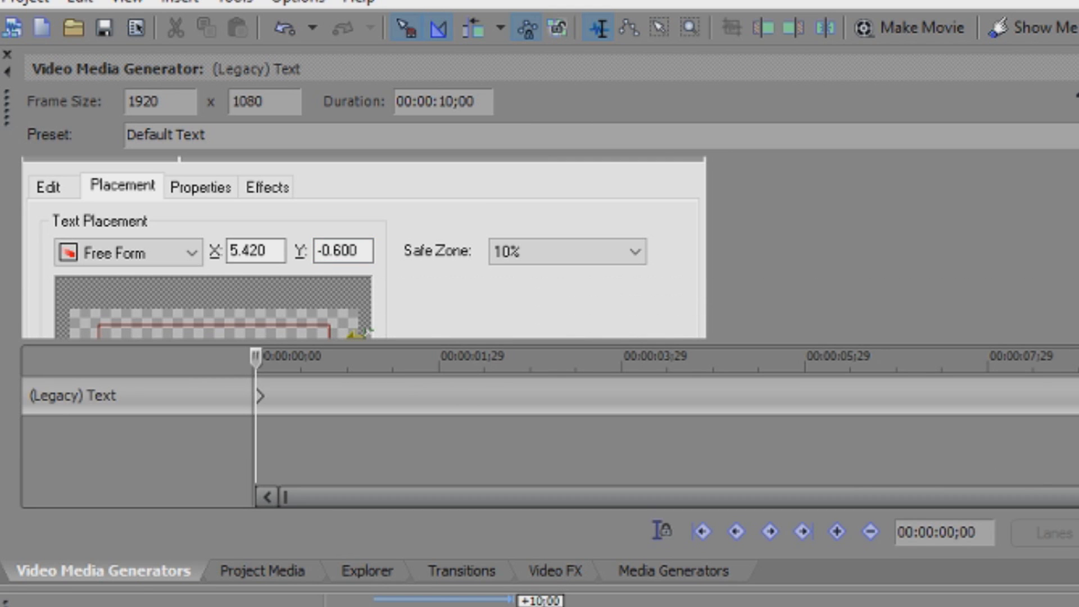
{"action": "key", "text": "End"}
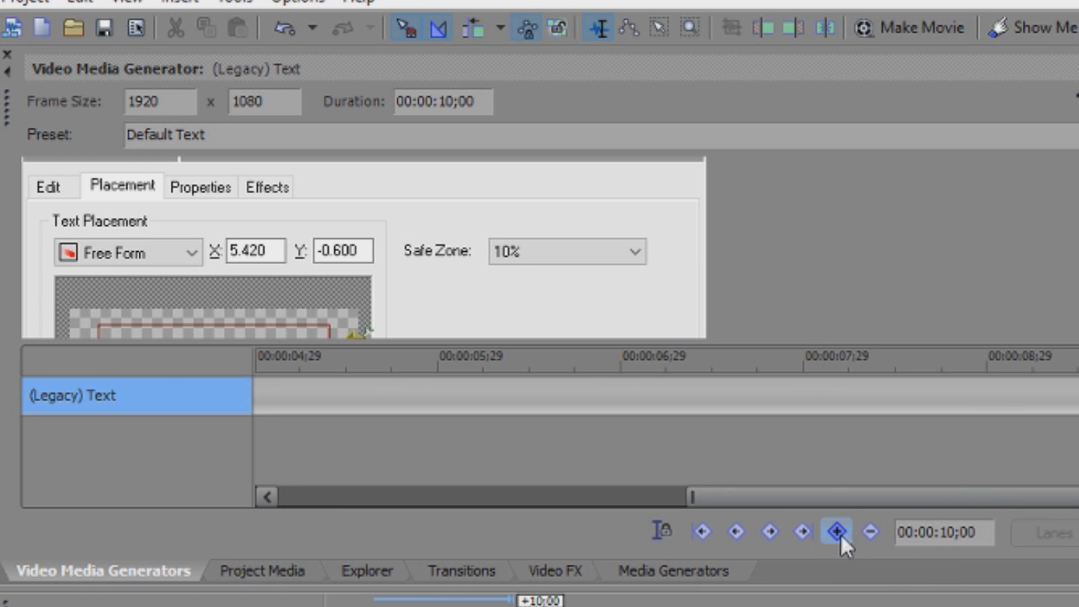
{"action": "left_click_drag", "start_coordinate": [848, 501], "coordinate": [881, 477]}
{"action": "scroll", "coordinate": [363, 248], "scroll_direction": "down", "scroll_amount": 3}
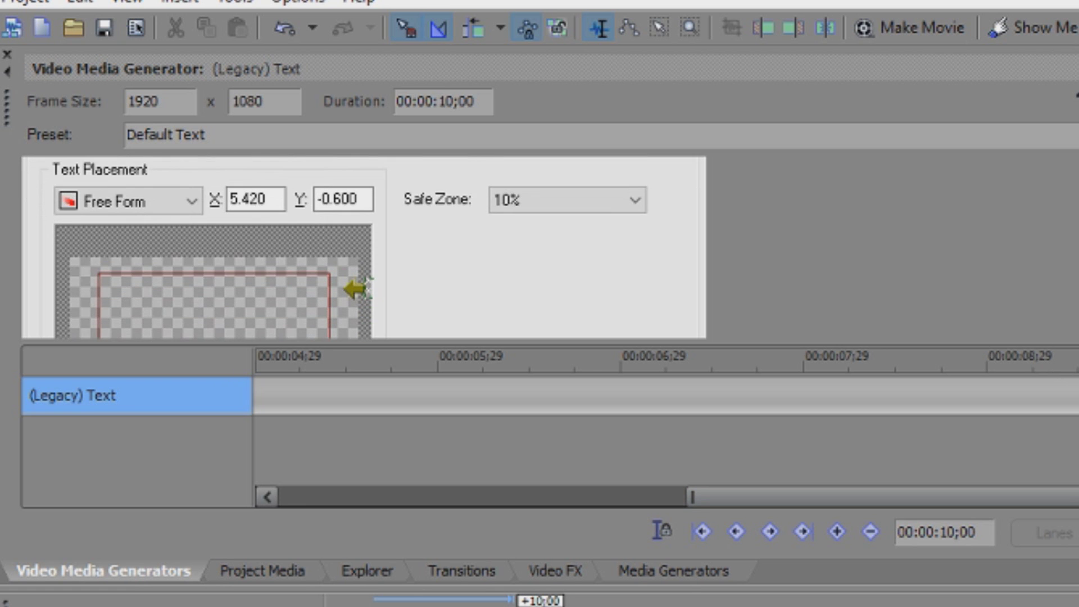
{"action": "left_click_drag", "start_coordinate": [395, 242], "coordinate": [284, 245]}
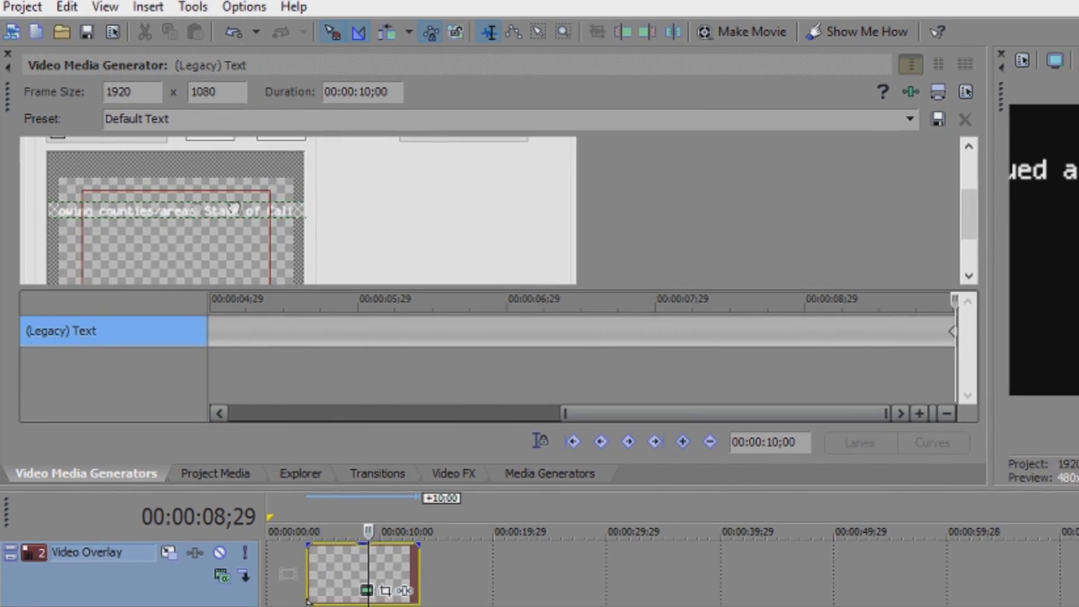
{"action": "left_click_drag", "start_coordinate": [233, 209], "coordinate": [27, 175]}
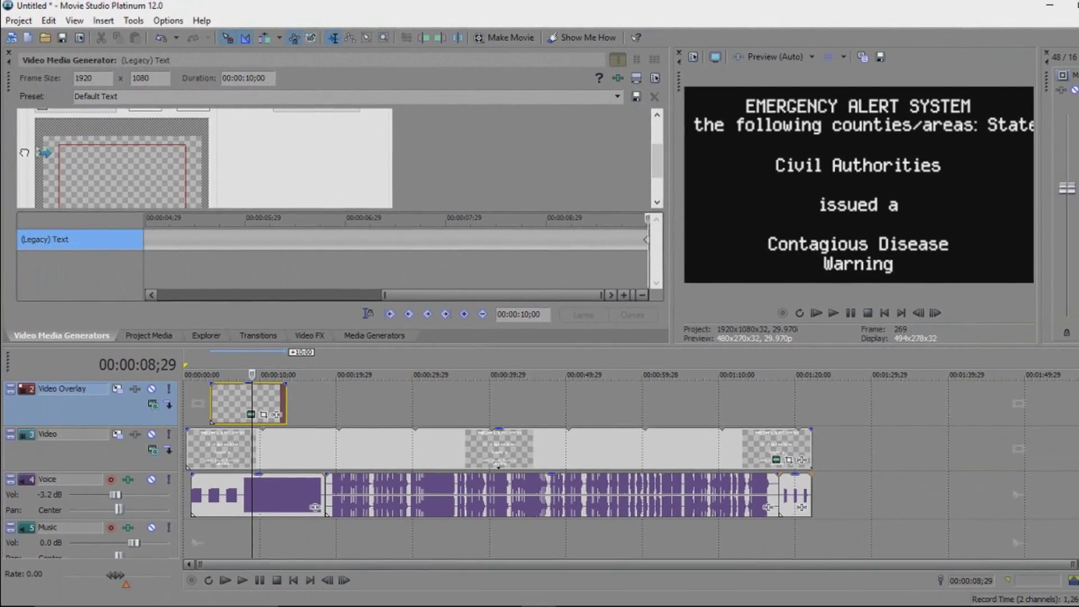
{"action": "scroll", "coordinate": [695, 144], "scroll_direction": "up", "scroll_amount": 2}
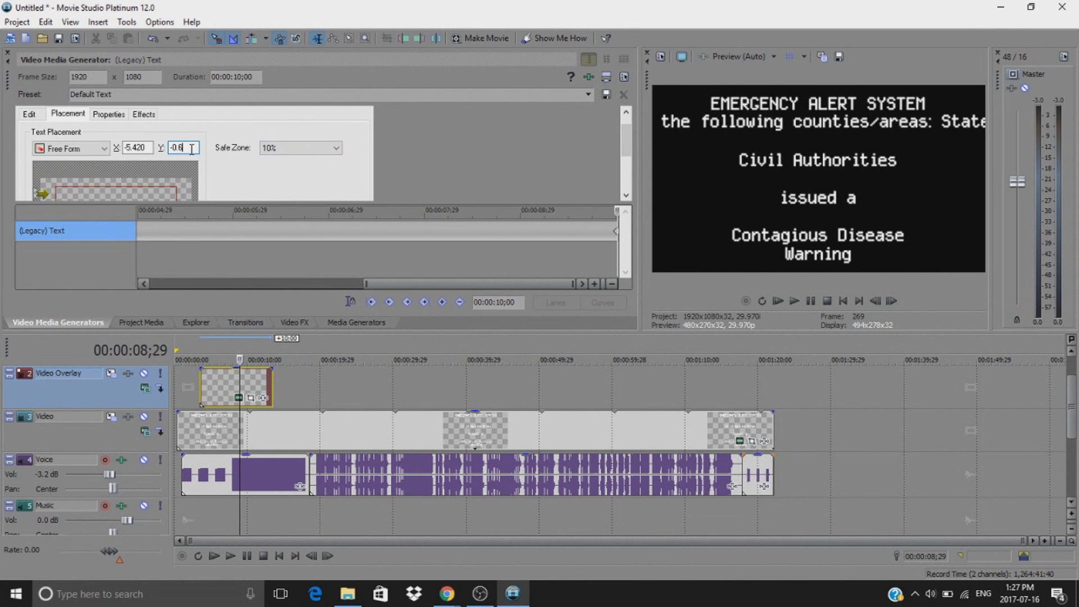
{"action": "key", "text": "Return"}
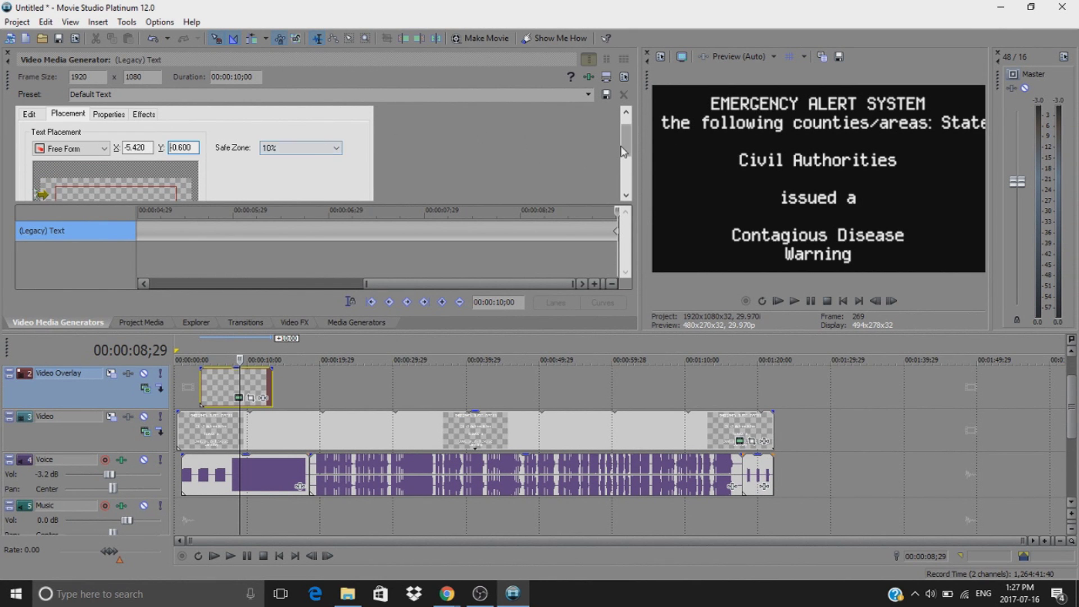
{"action": "left_click", "coordinate": [207, 383]}
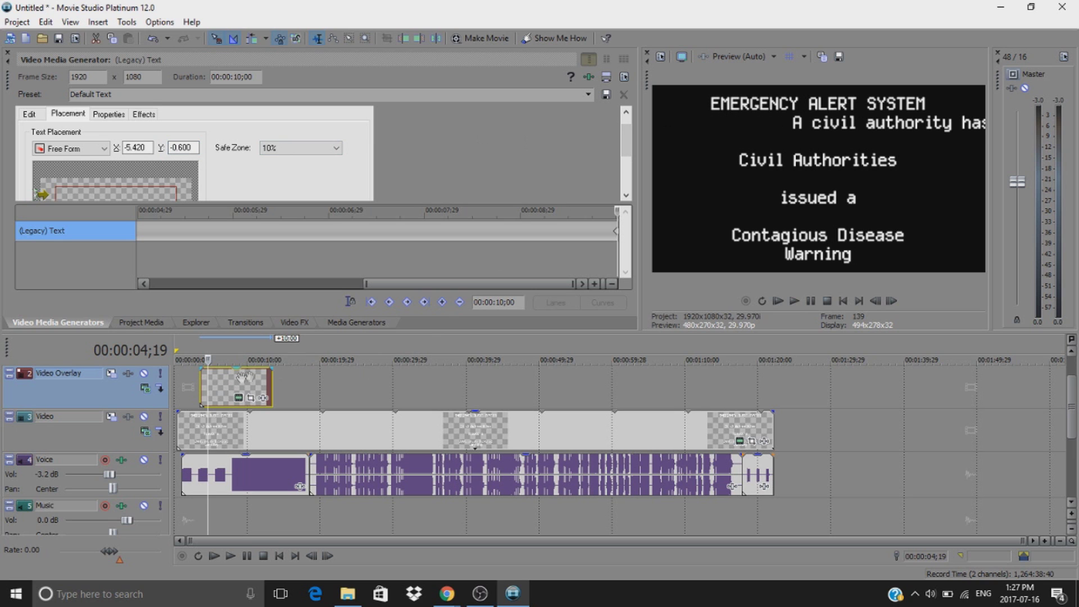
{"action": "left_click", "coordinate": [264, 384]}
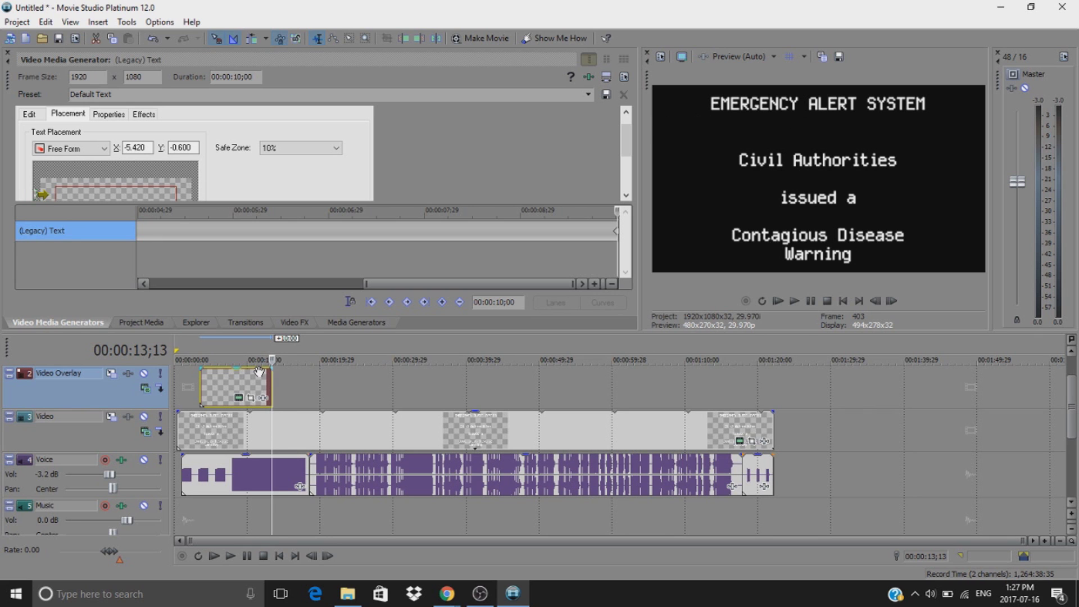
{"action": "key", "text": "j"}
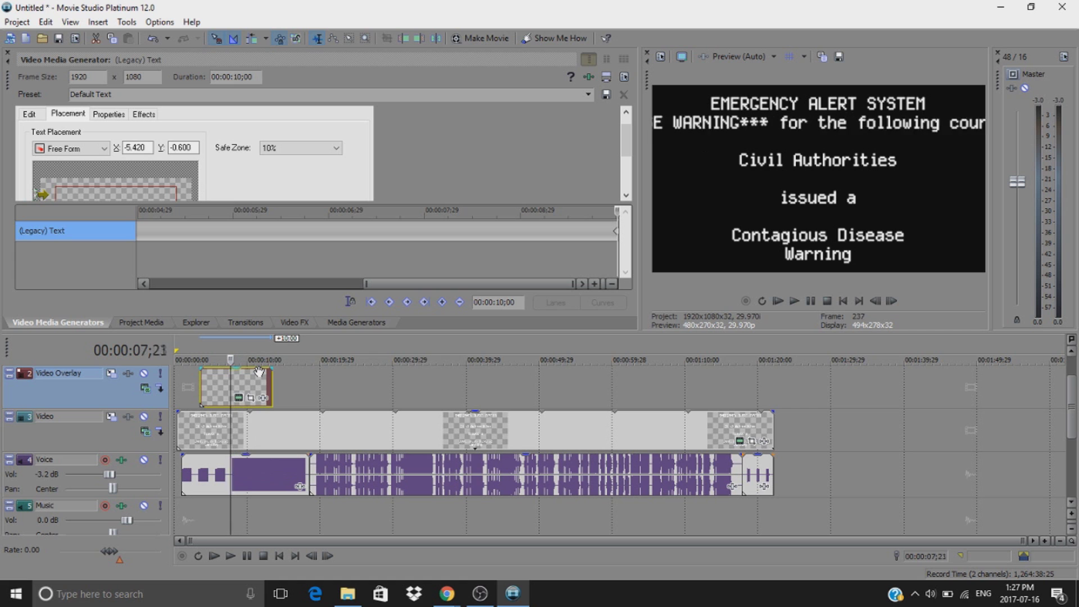
{"action": "key", "text": "l"}
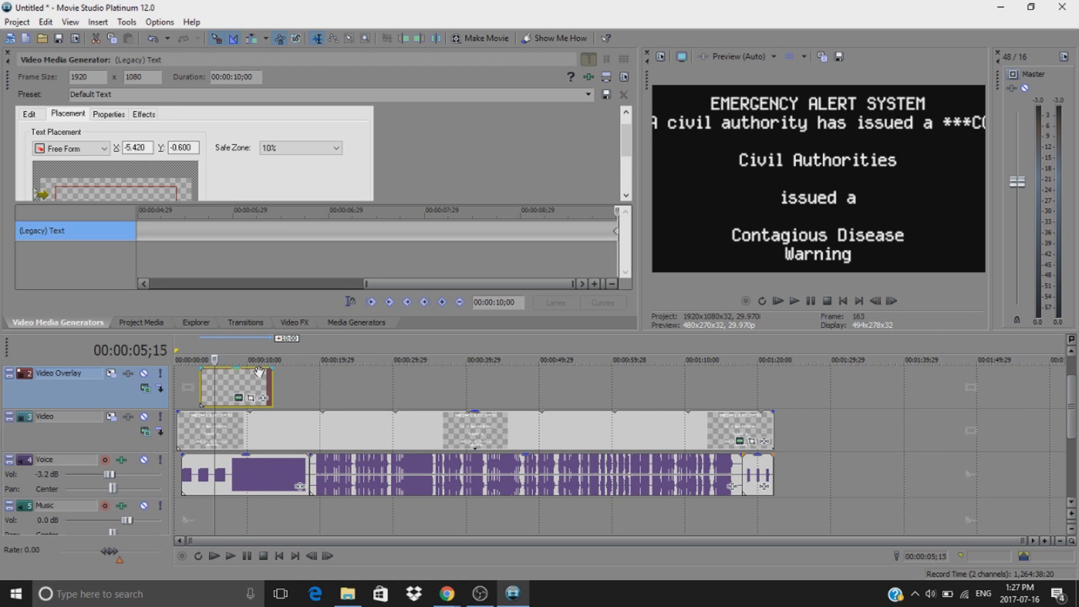
{"action": "key", "text": "j"}
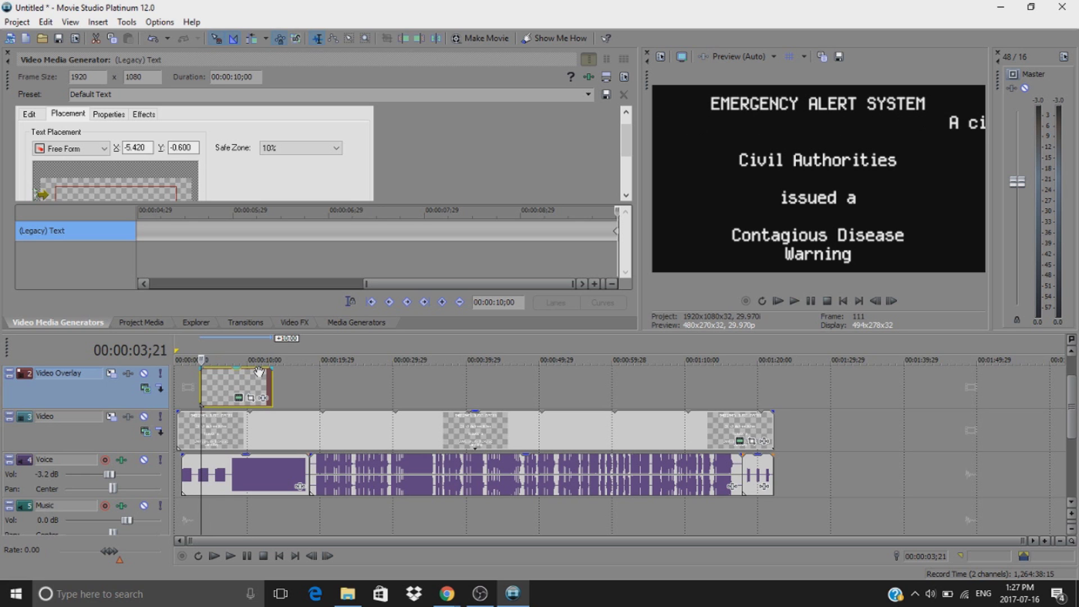
{"action": "key", "text": "l"}
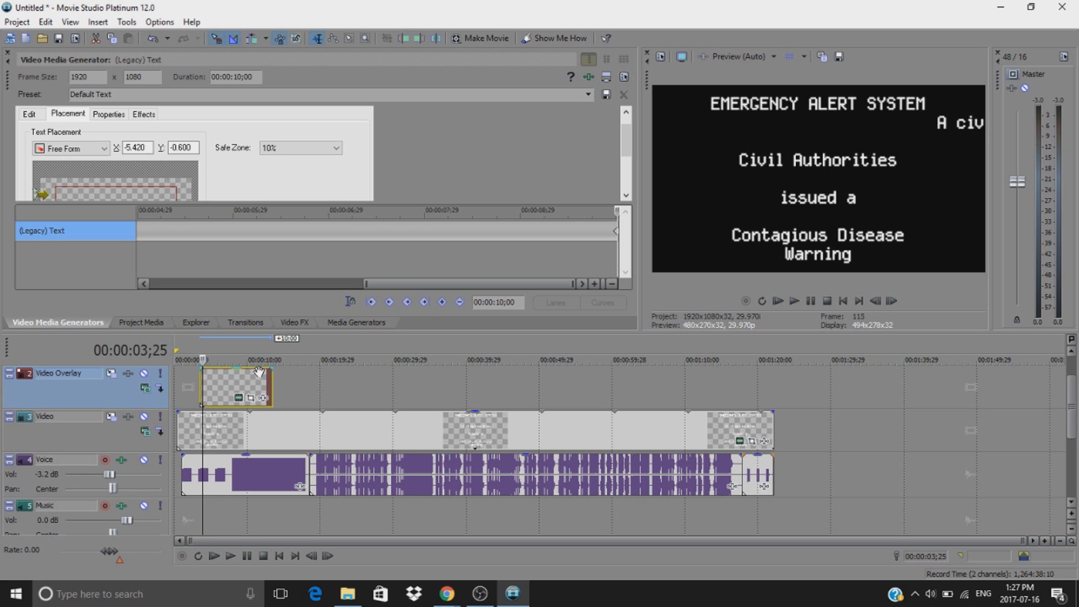
{"action": "key", "text": "j"}
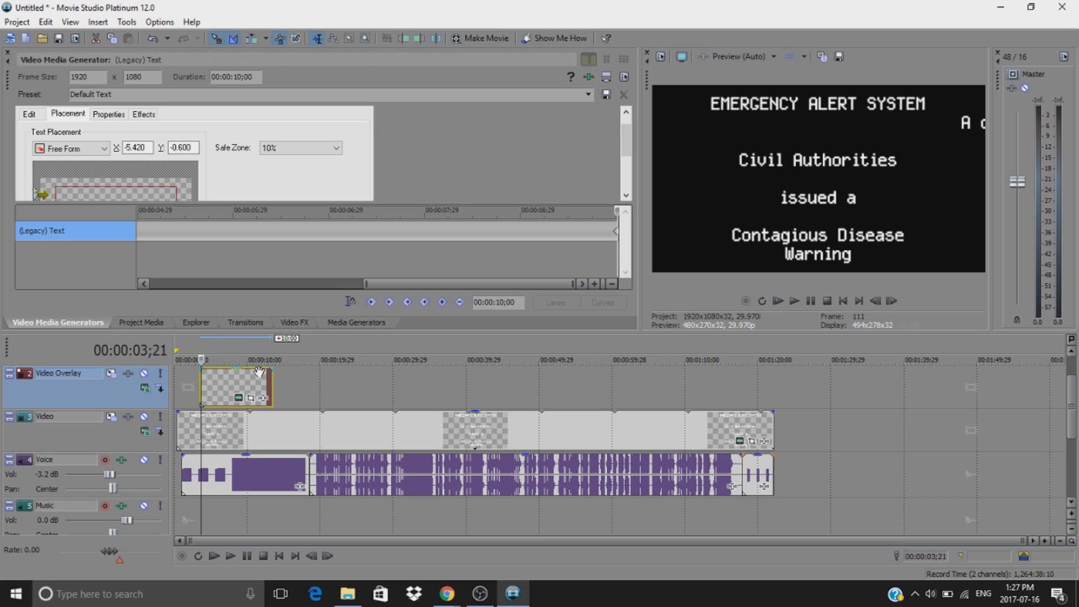
{"action": "key", "text": "space"}
{"action": "key", "text": "space"}
Close the text generator settings and preview the crawl from its start.
{"action": "left_click", "coordinate": [8, 53]}
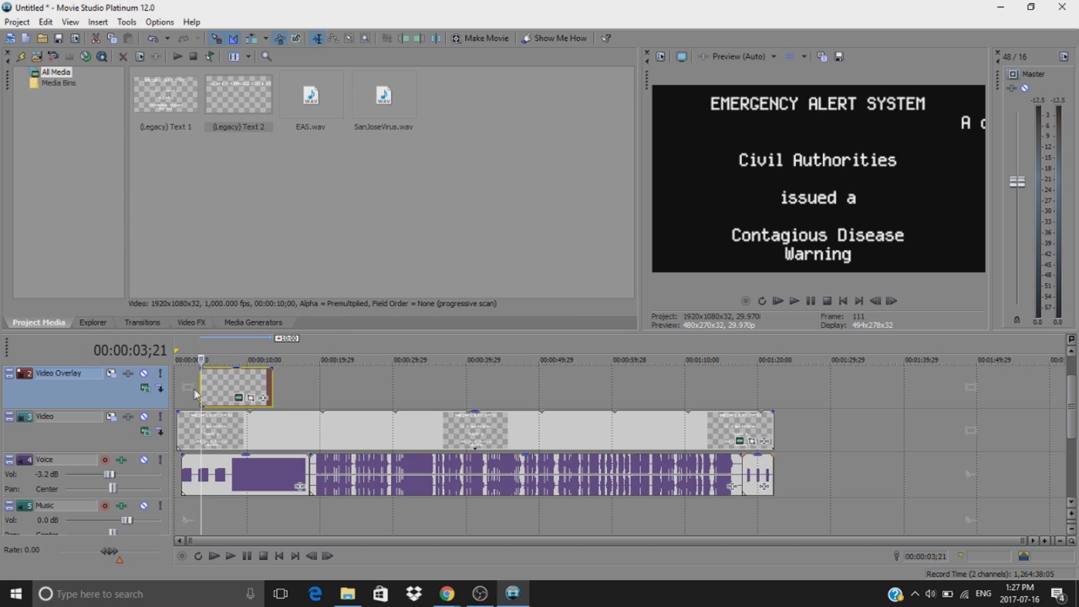
{"action": "left_click", "coordinate": [202, 374]}
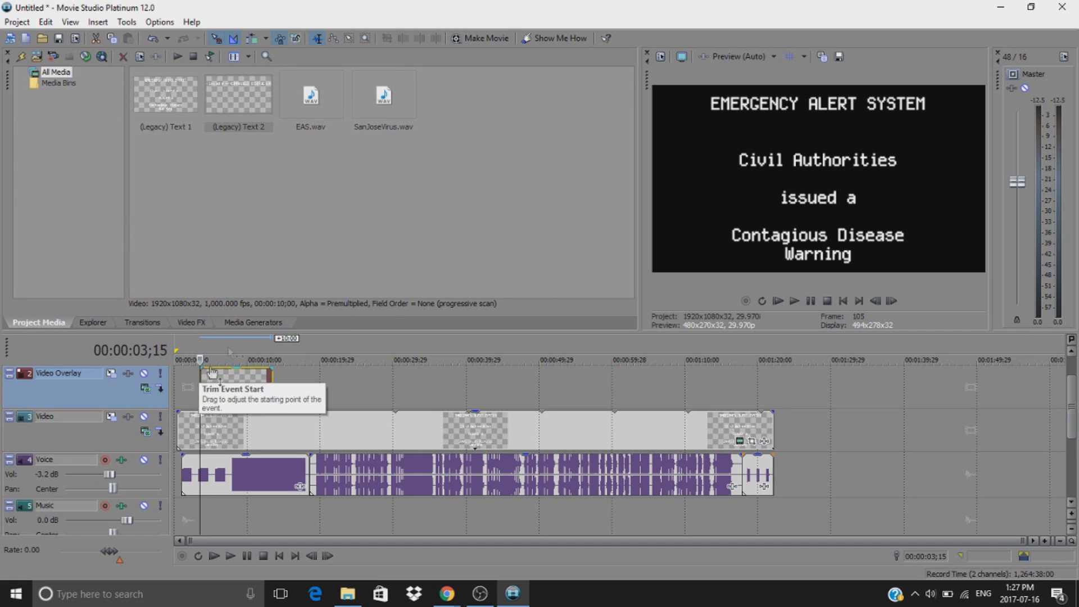
{"action": "key", "text": "space"}
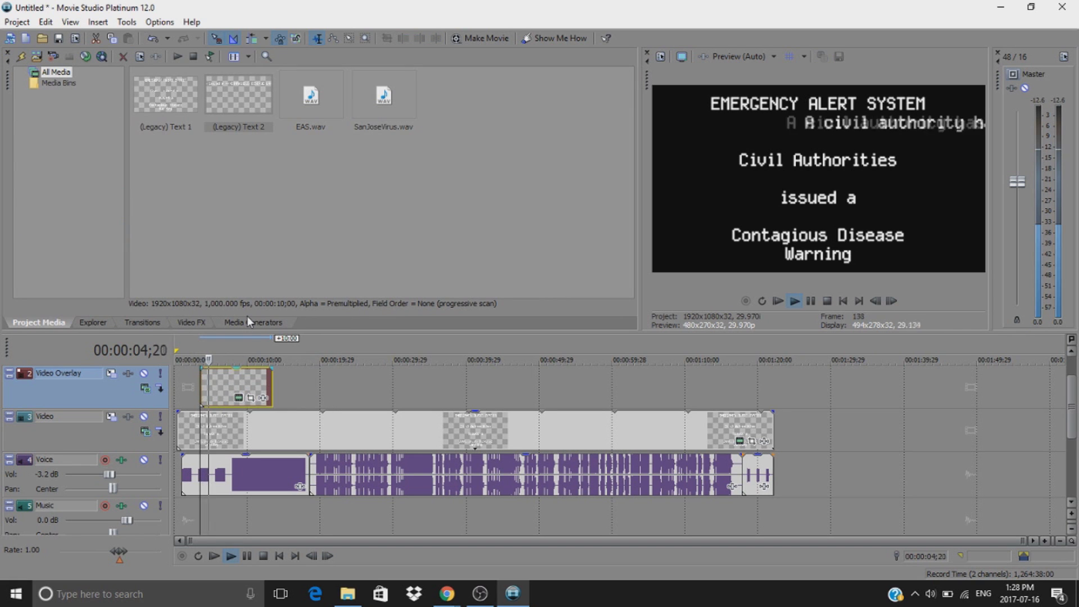
{"action": "key", "text": "space"}
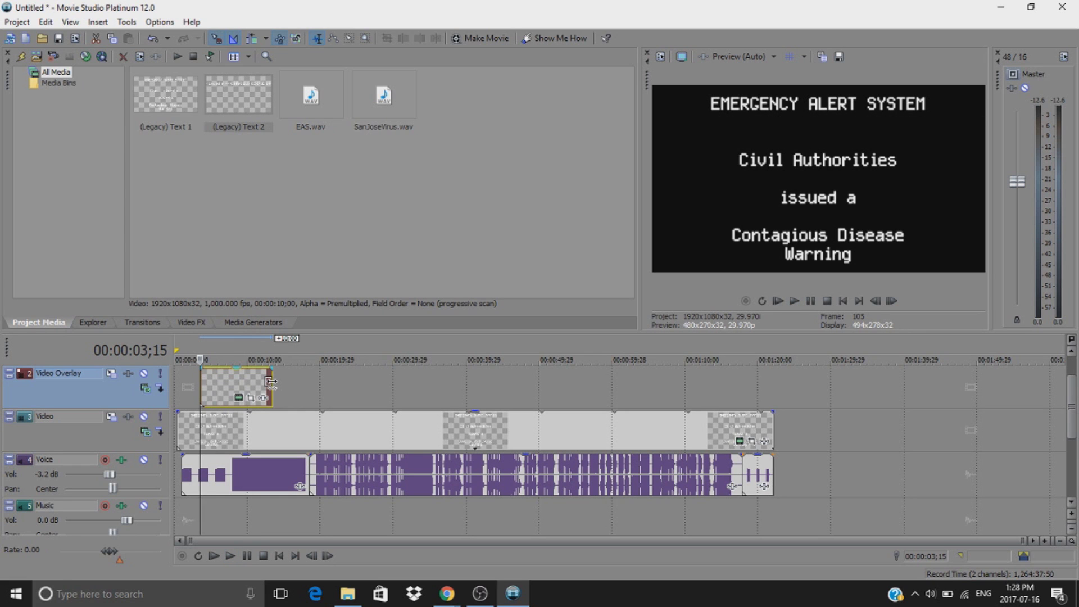
Extend the crawl event to about 00:00:30 and play it back to check the repeat.
{"action": "left_click_drag", "start_coordinate": [272, 382], "coordinate": [341, 390]}
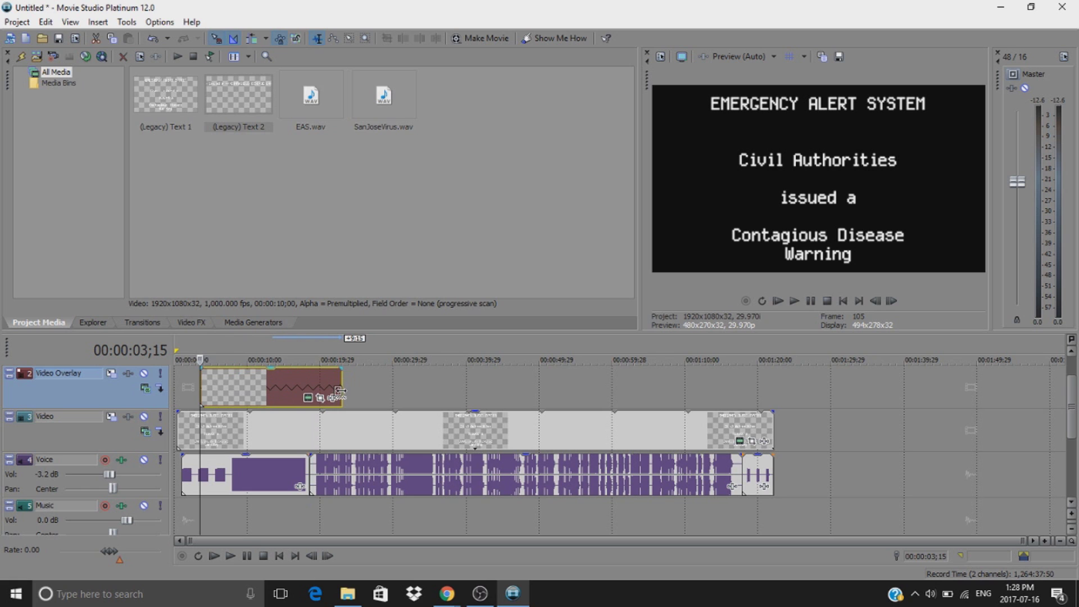
{"action": "key", "text": "space"}
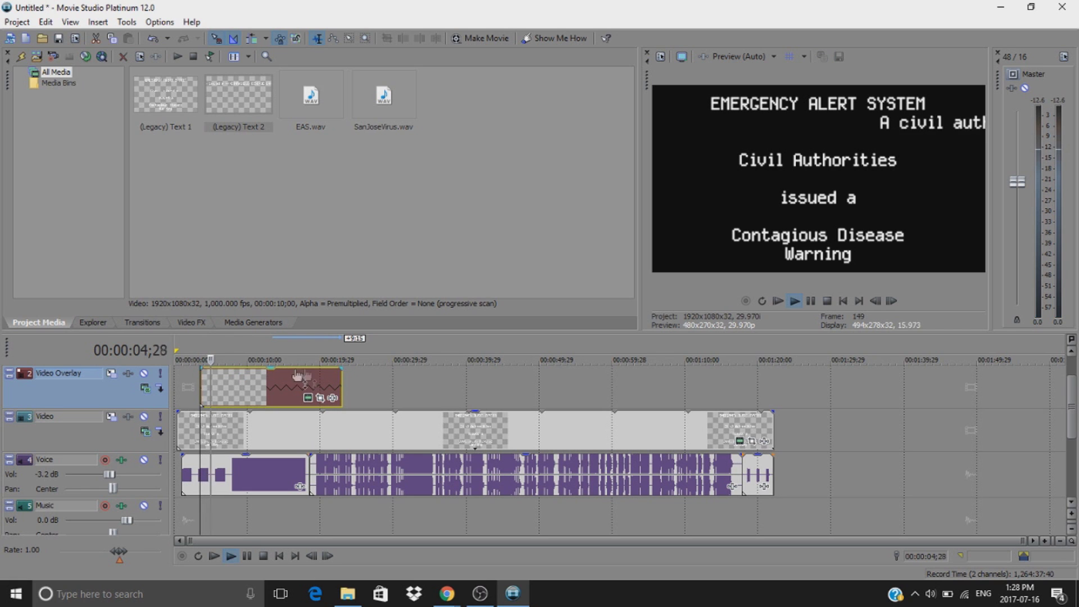
{"action": "key", "text": "space"}
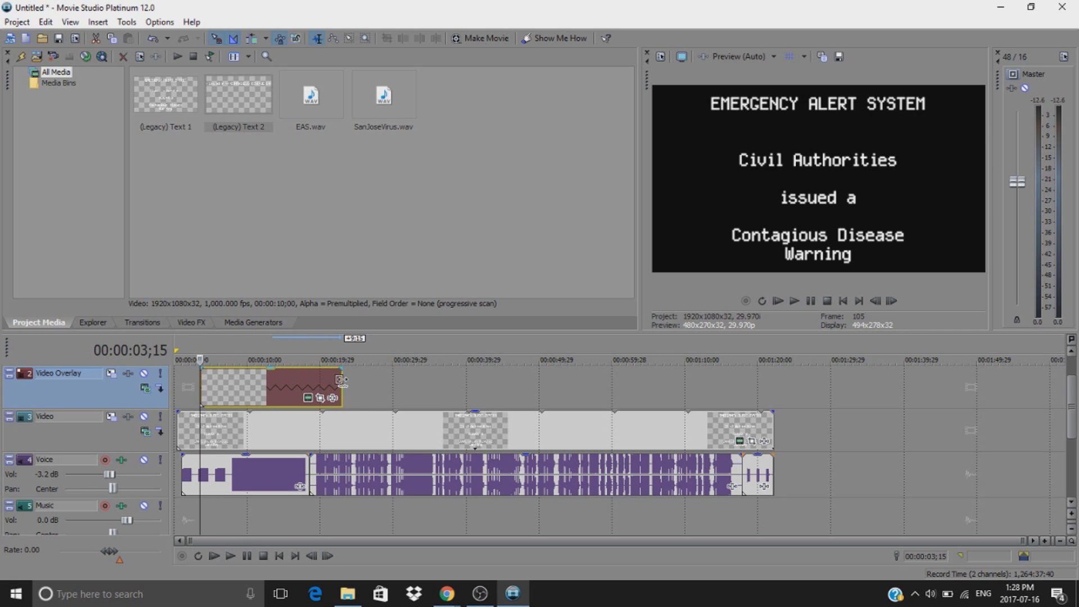
{"action": "left_click_drag", "start_coordinate": [341, 380], "coordinate": [397, 379]}
{"action": "key", "text": "space"}
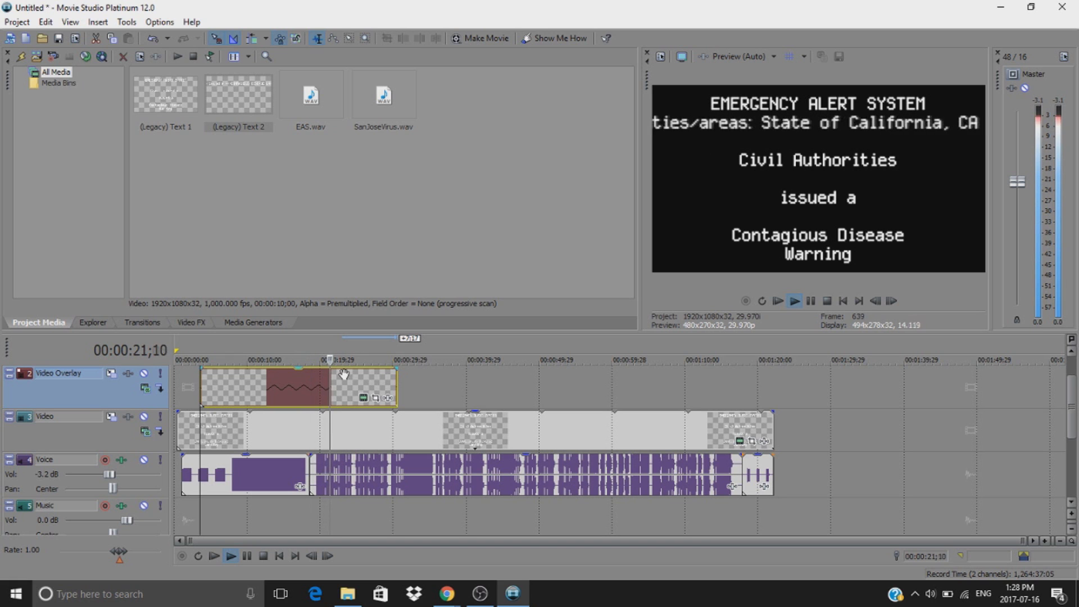
{"action": "key", "text": "space"}
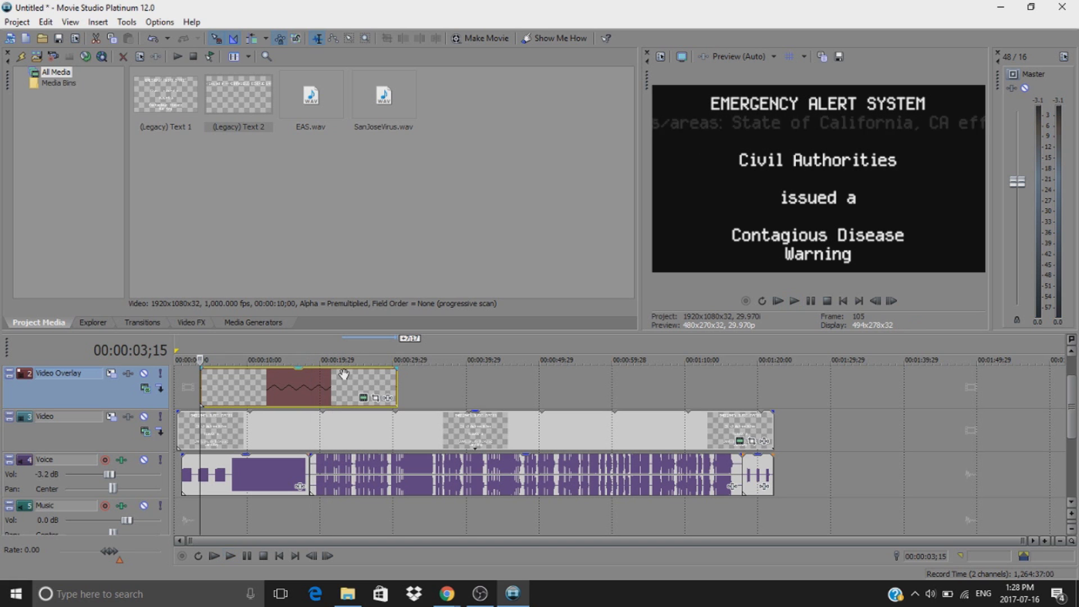
{"action": "left_click", "coordinate": [355, 381]}
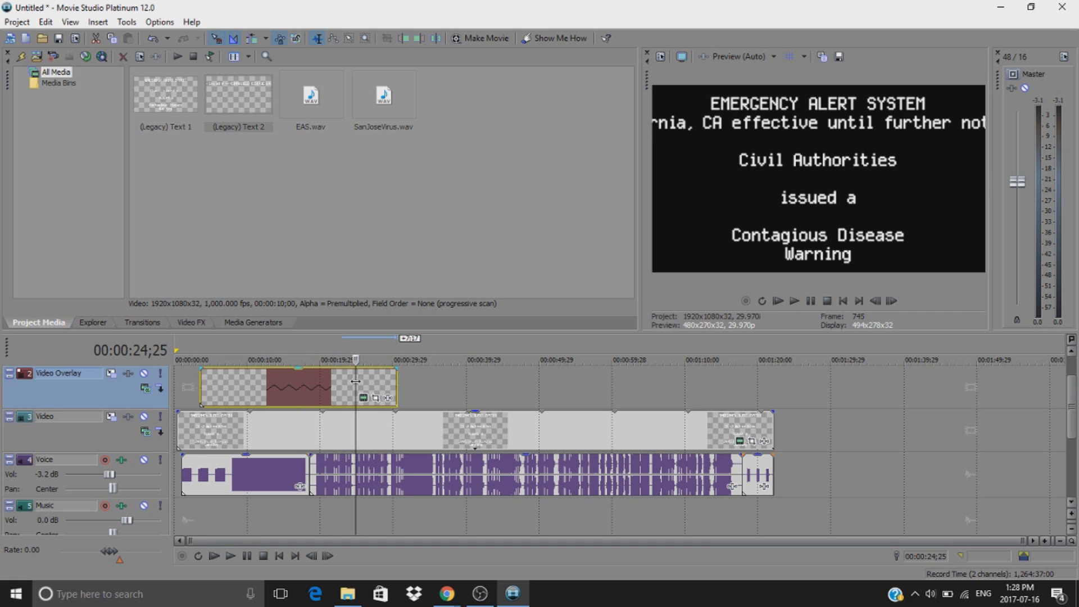
Copy the crawl event and paste new copies at about 00:36 and 01:09.
{"action": "right_click", "coordinate": [366, 383]}
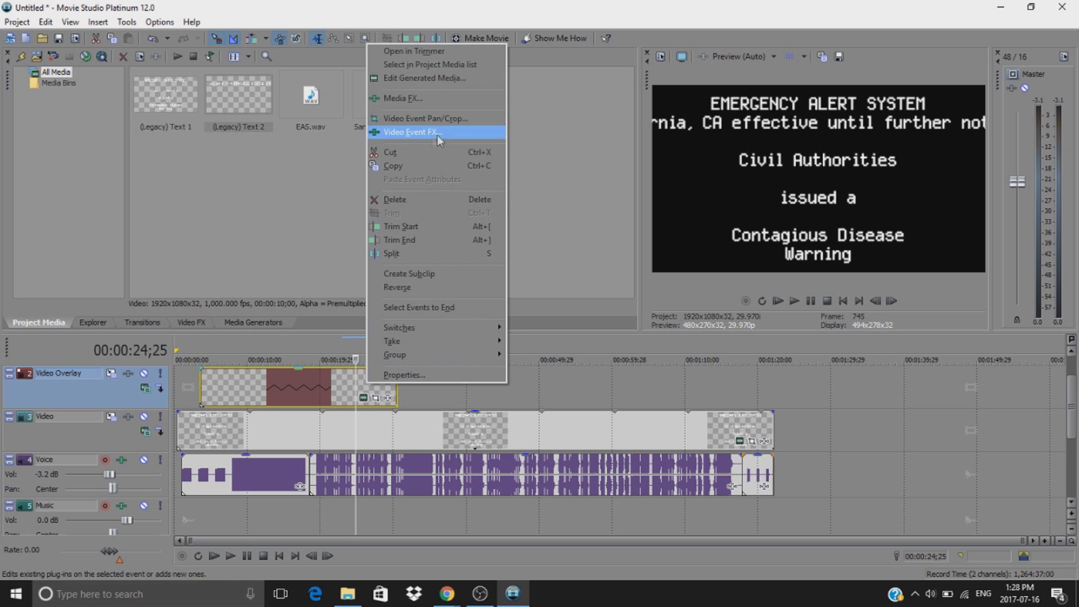
{"action": "left_click", "coordinate": [413, 168]}
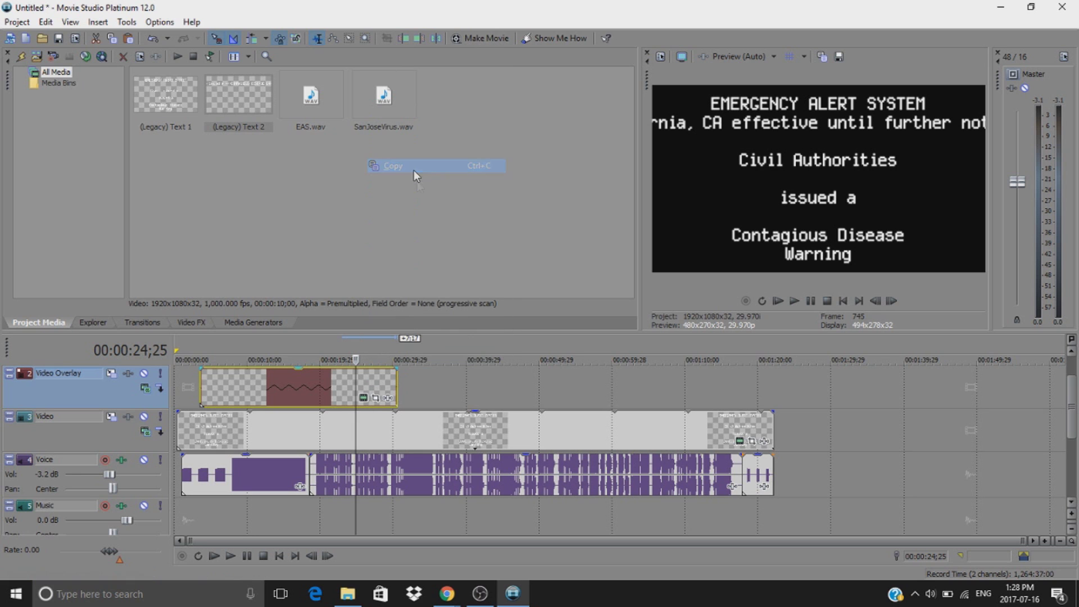
{"action": "left_click", "coordinate": [440, 382]}
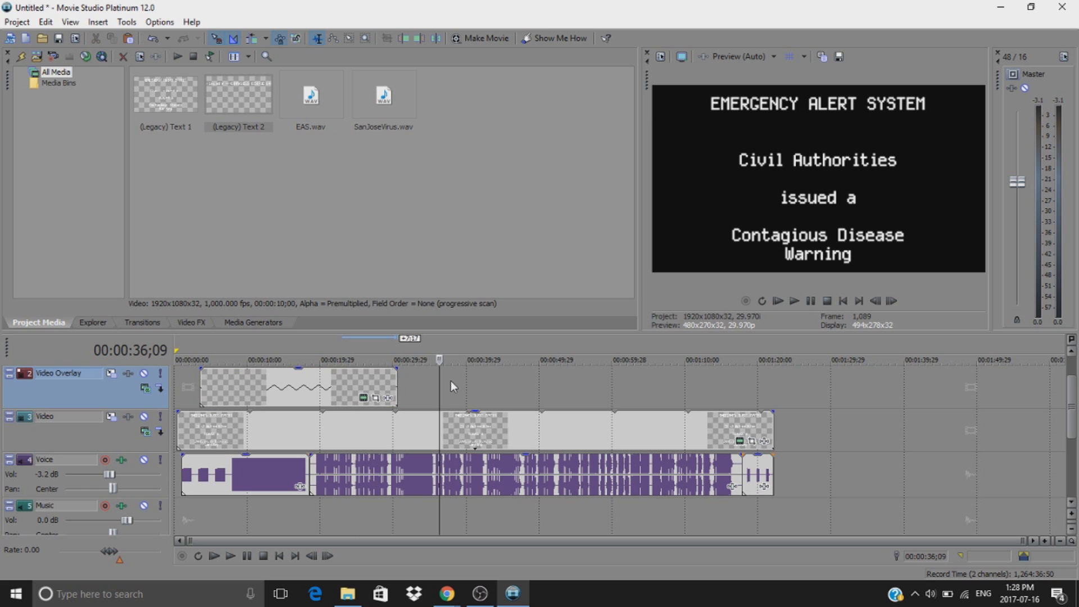
{"action": "right_click", "coordinate": [450, 380]}
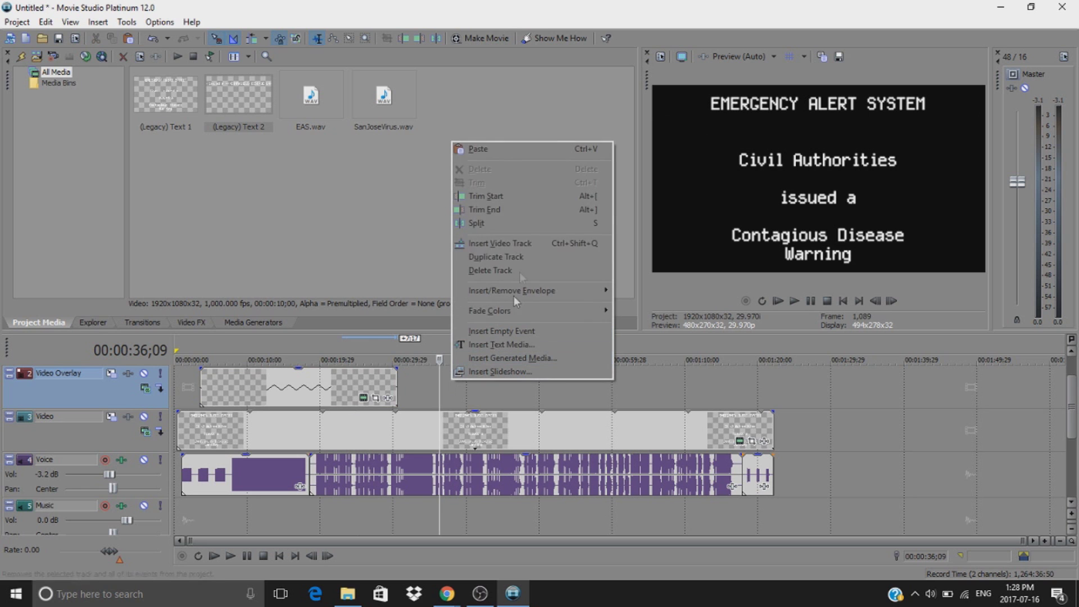
{"action": "left_click", "coordinate": [510, 149]}
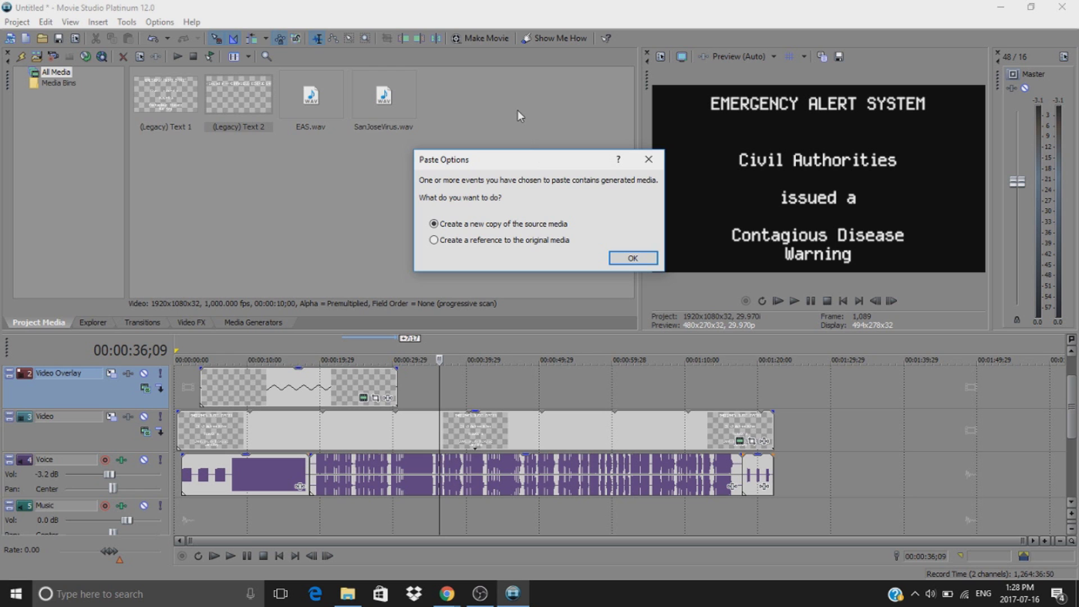
{"action": "left_click", "coordinate": [629, 259]}
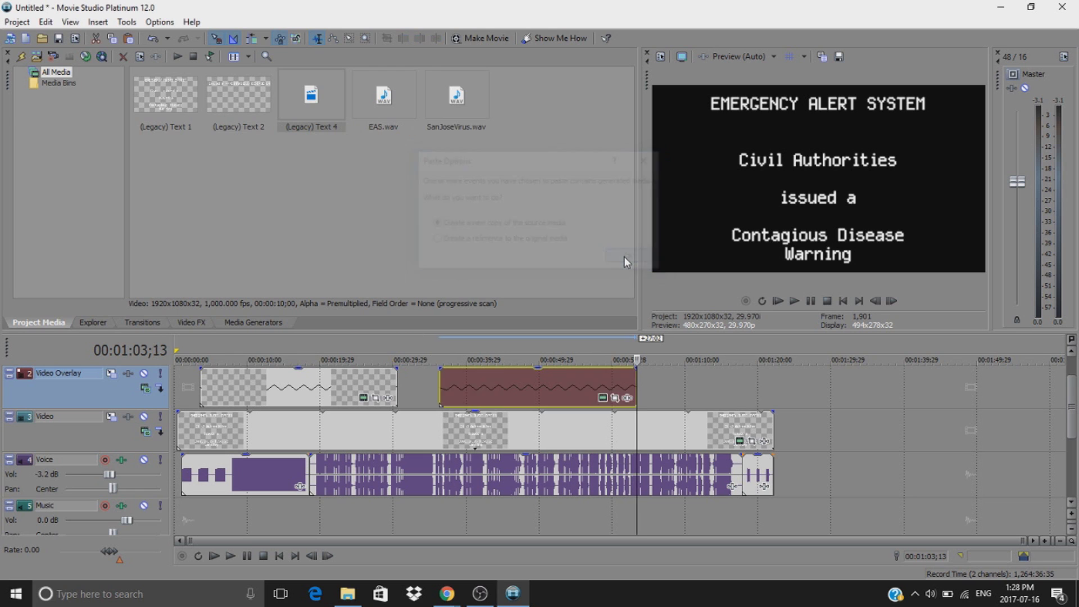
{"action": "left_click", "coordinate": [680, 388]}
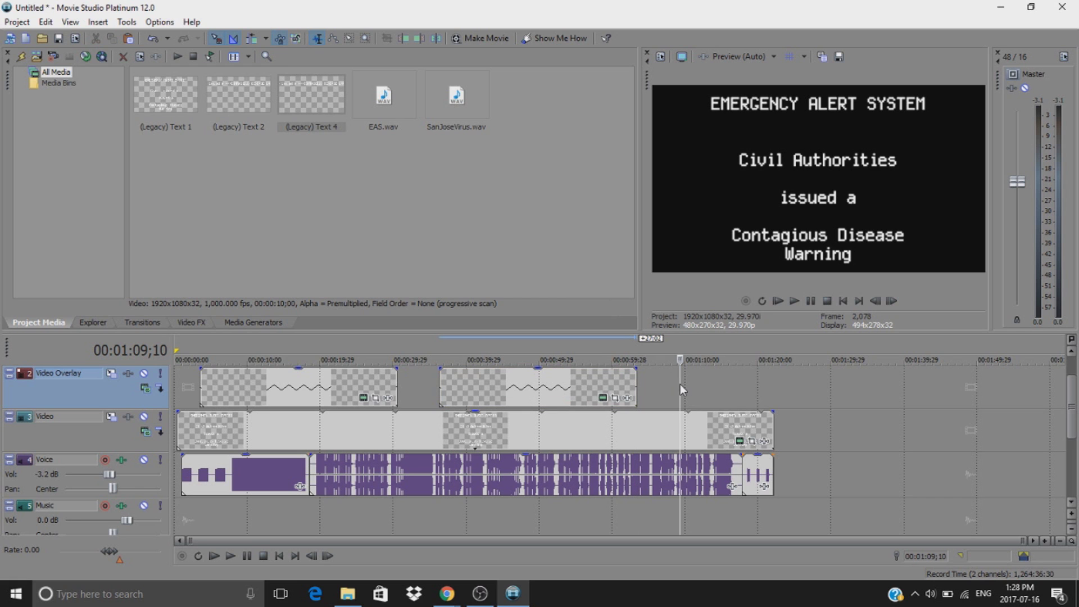
{"action": "right_click", "coordinate": [689, 387]}
{"action": "left_click", "coordinate": [733, 154]}
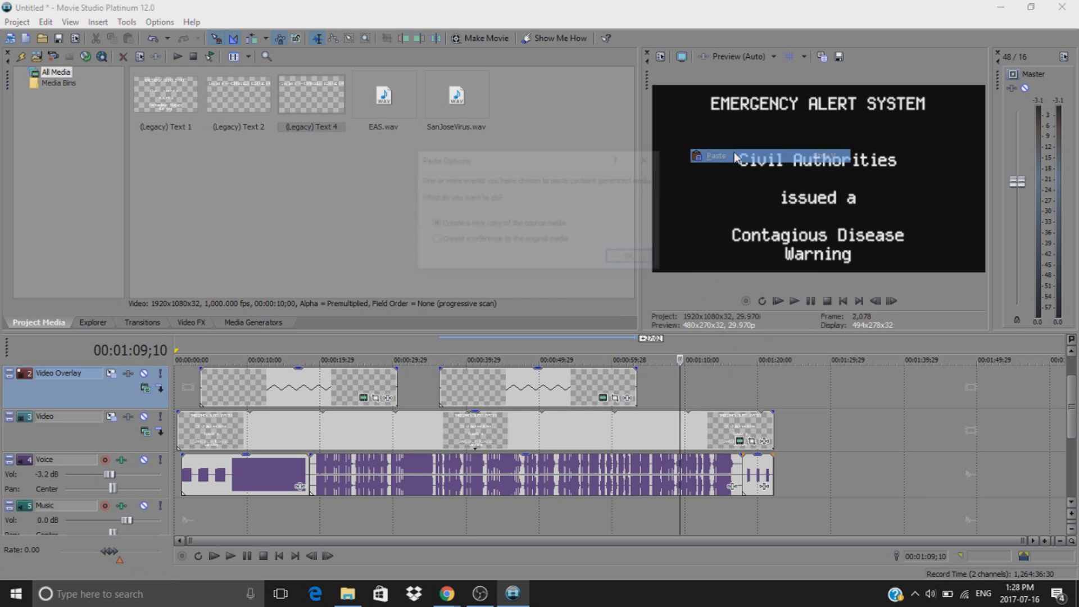
{"action": "left_click", "coordinate": [630, 258]}
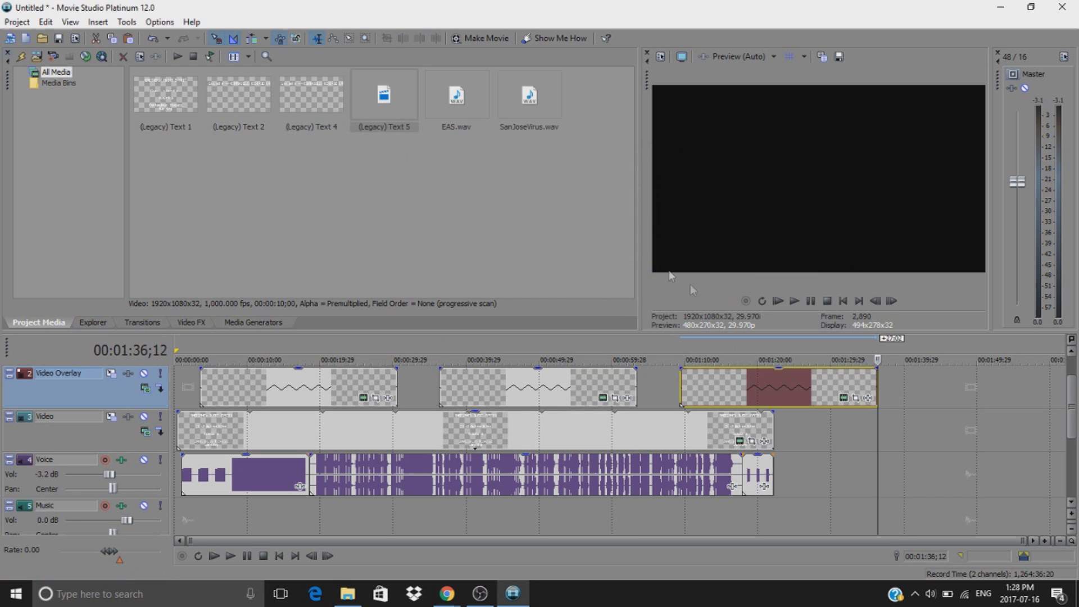
Split the third crawl where the main video ends and delete the leftover tail.
{"action": "left_click", "coordinate": [773, 389]}
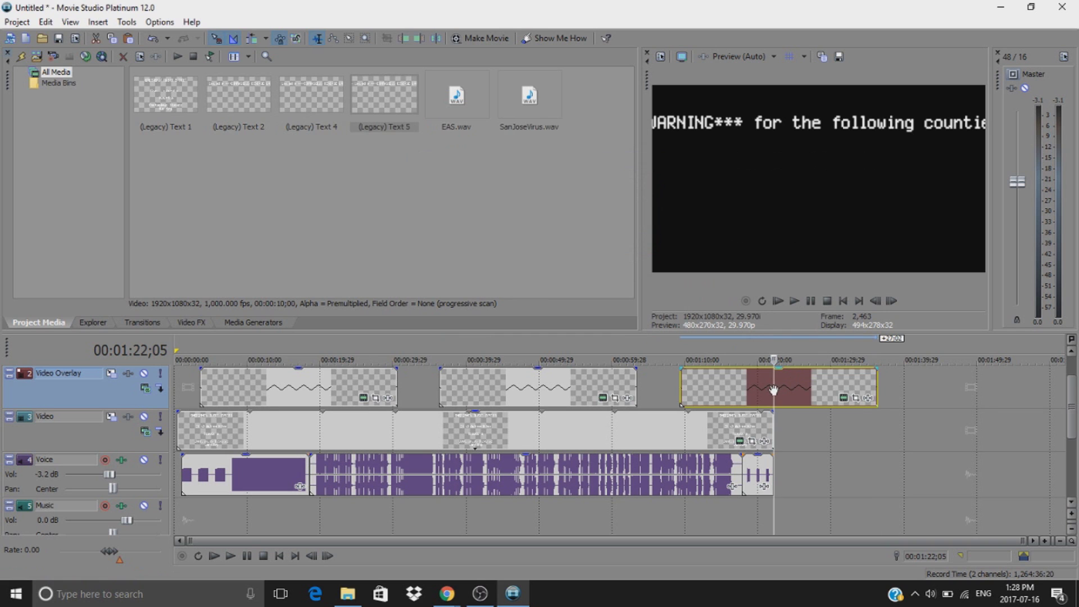
{"action": "key", "text": "s"}
{"action": "left_click", "coordinate": [806, 396]}
{"action": "key", "text": "Delete"}
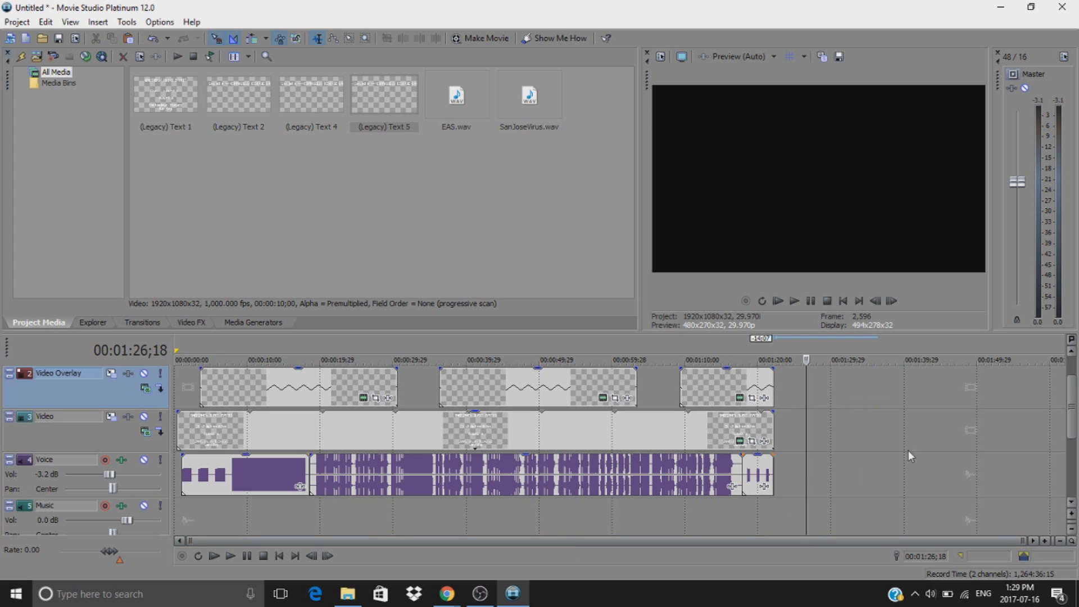
{"action": "left_click", "coordinate": [275, 388]}
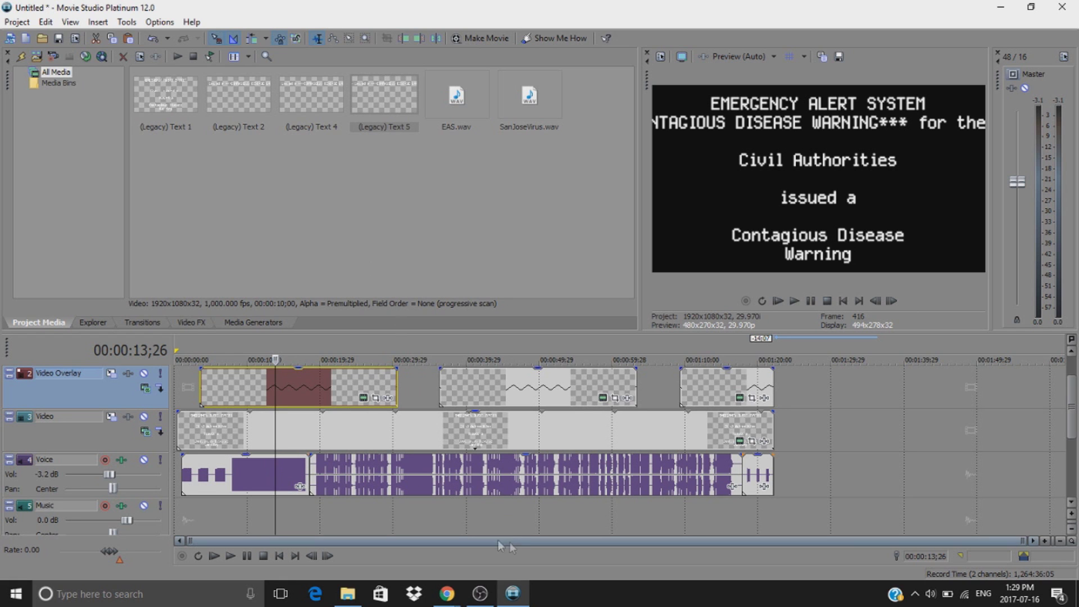
Render the movie to the hard drive as SanJoseVirus in WMV 4.8 Mbps HD 720-24p.
{"action": "left_click", "coordinate": [17, 21]}
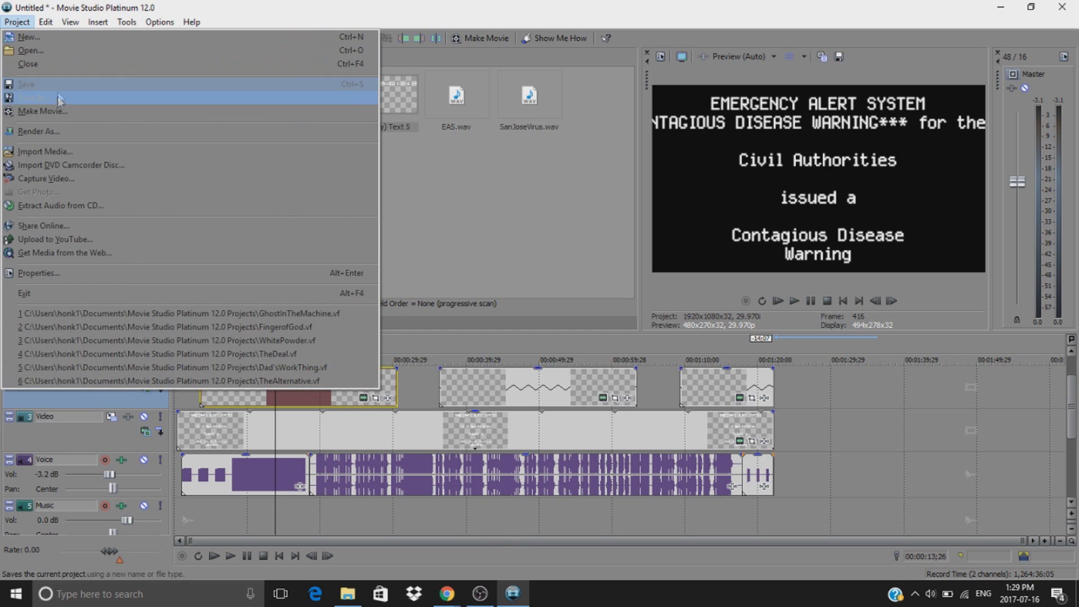
{"action": "left_click", "coordinate": [58, 116]}
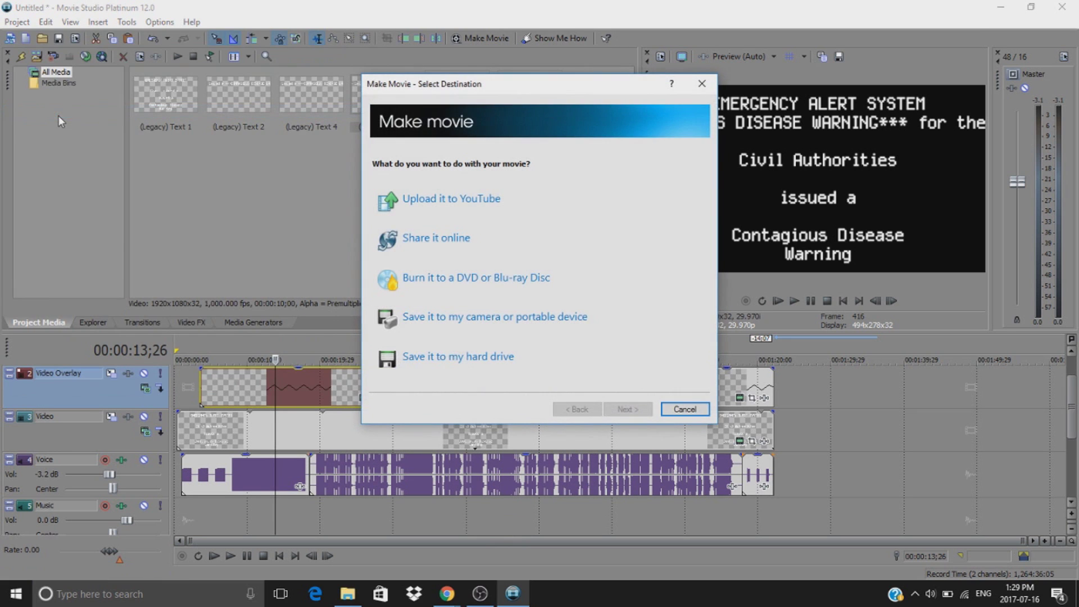
{"action": "left_click", "coordinate": [511, 354]}
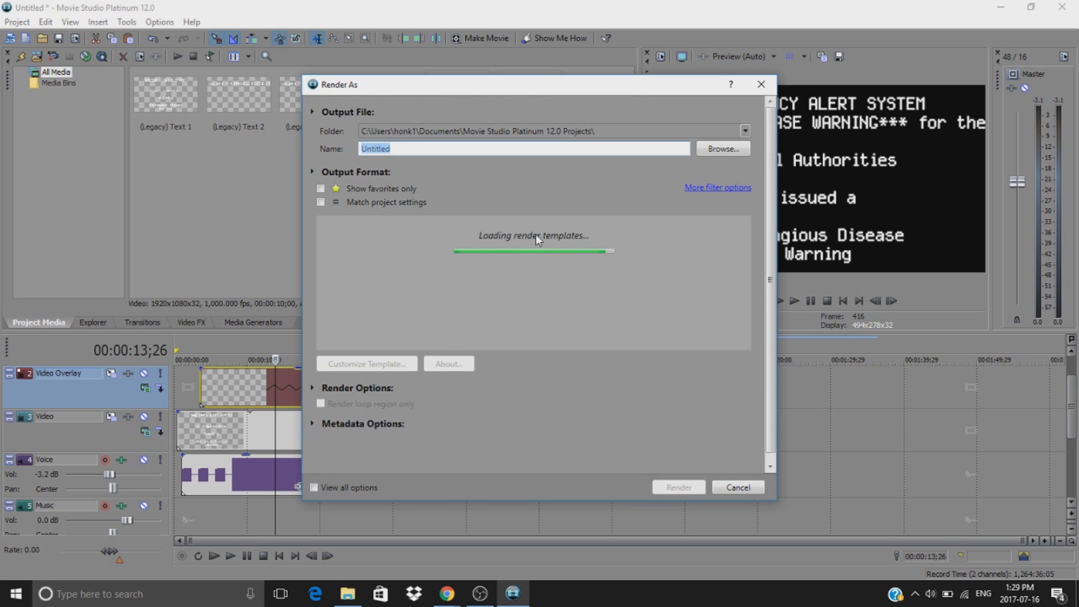
{"action": "key", "text": "BackSpace"}
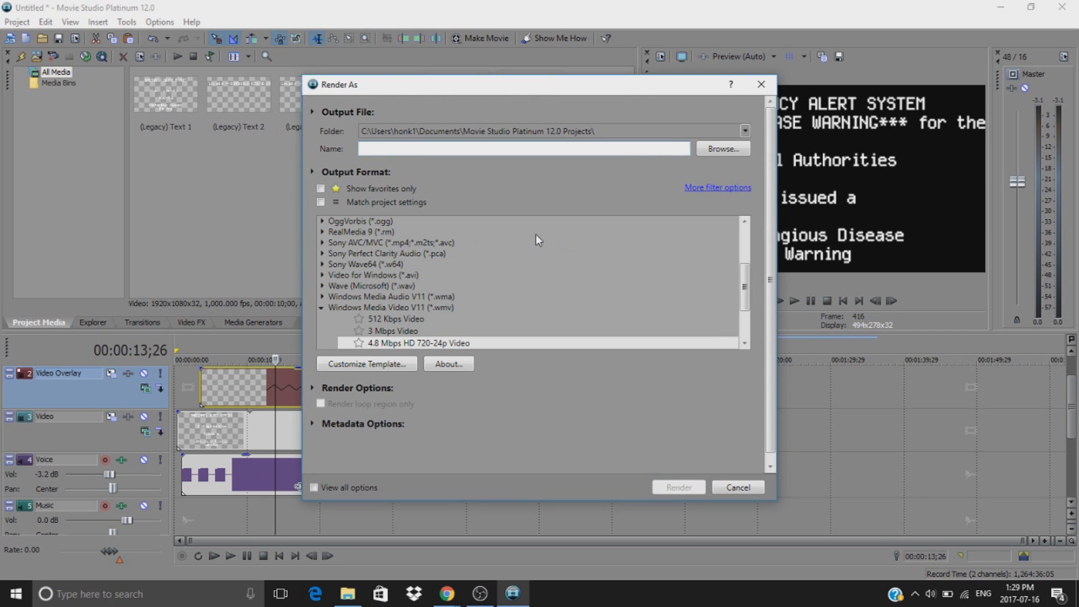
{"action": "type", "text": "SanJoseVirus"}
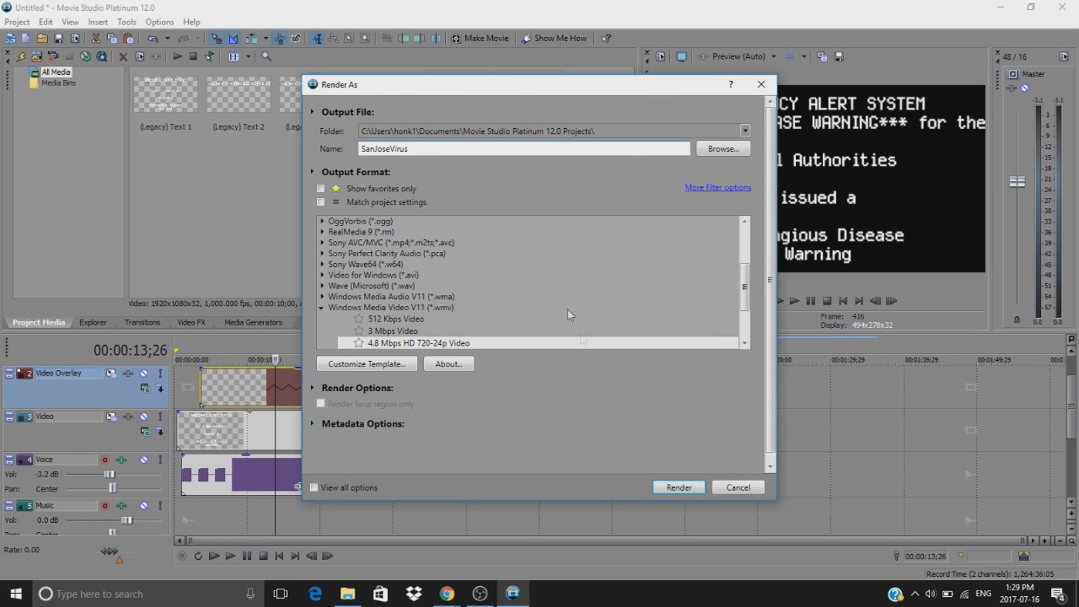
{"action": "left_click", "coordinate": [696, 490]}
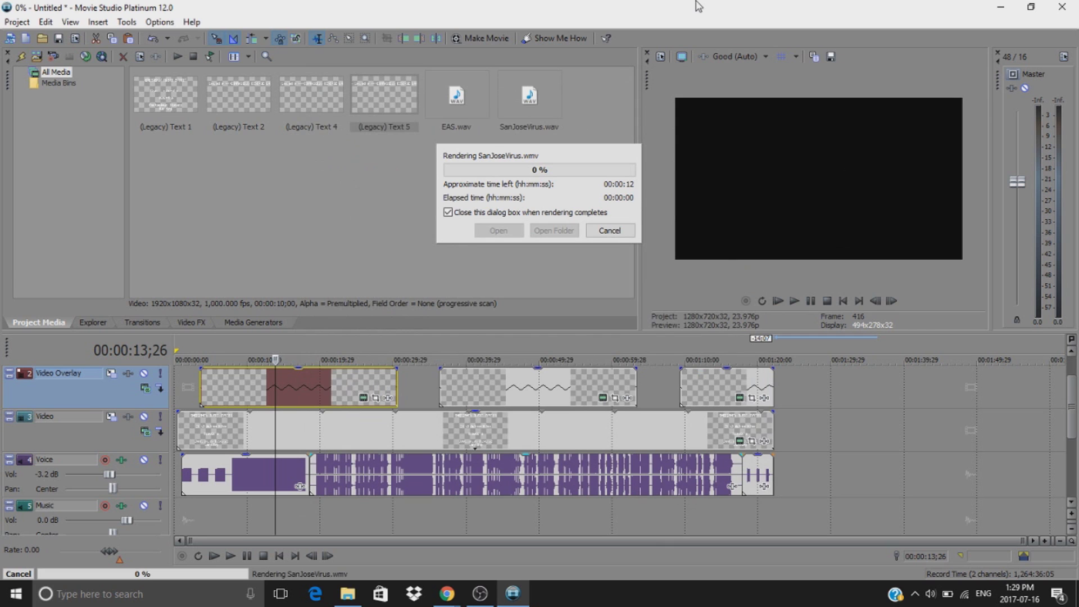